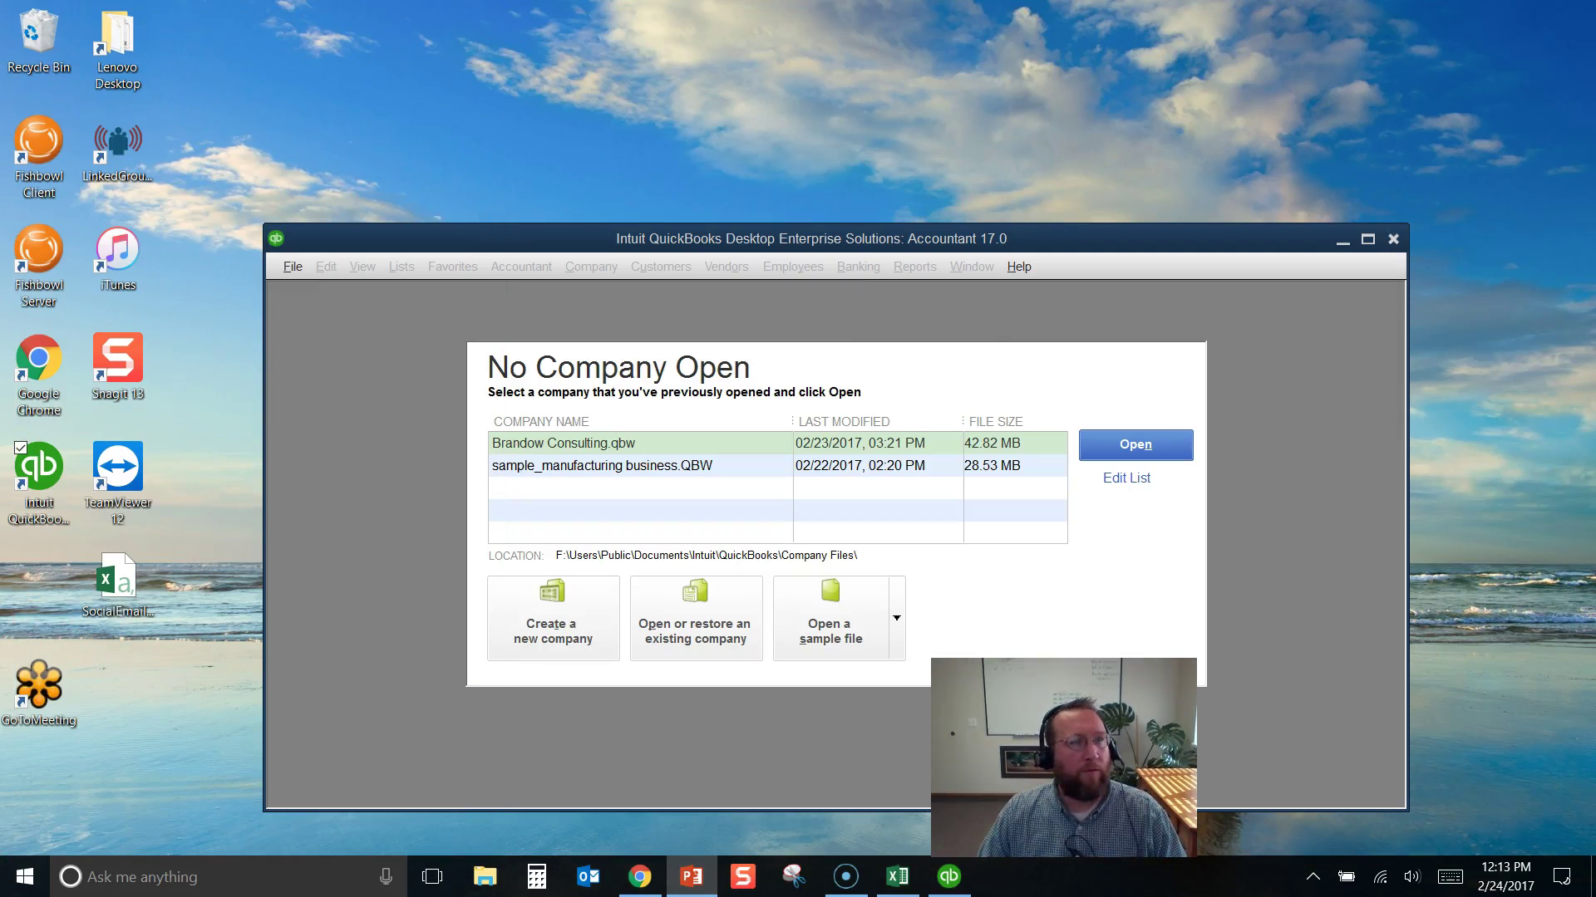
Compare where the sample manufacturing company file and the other company files are stored
{"action": "double_click", "coordinate": [661, 469]}
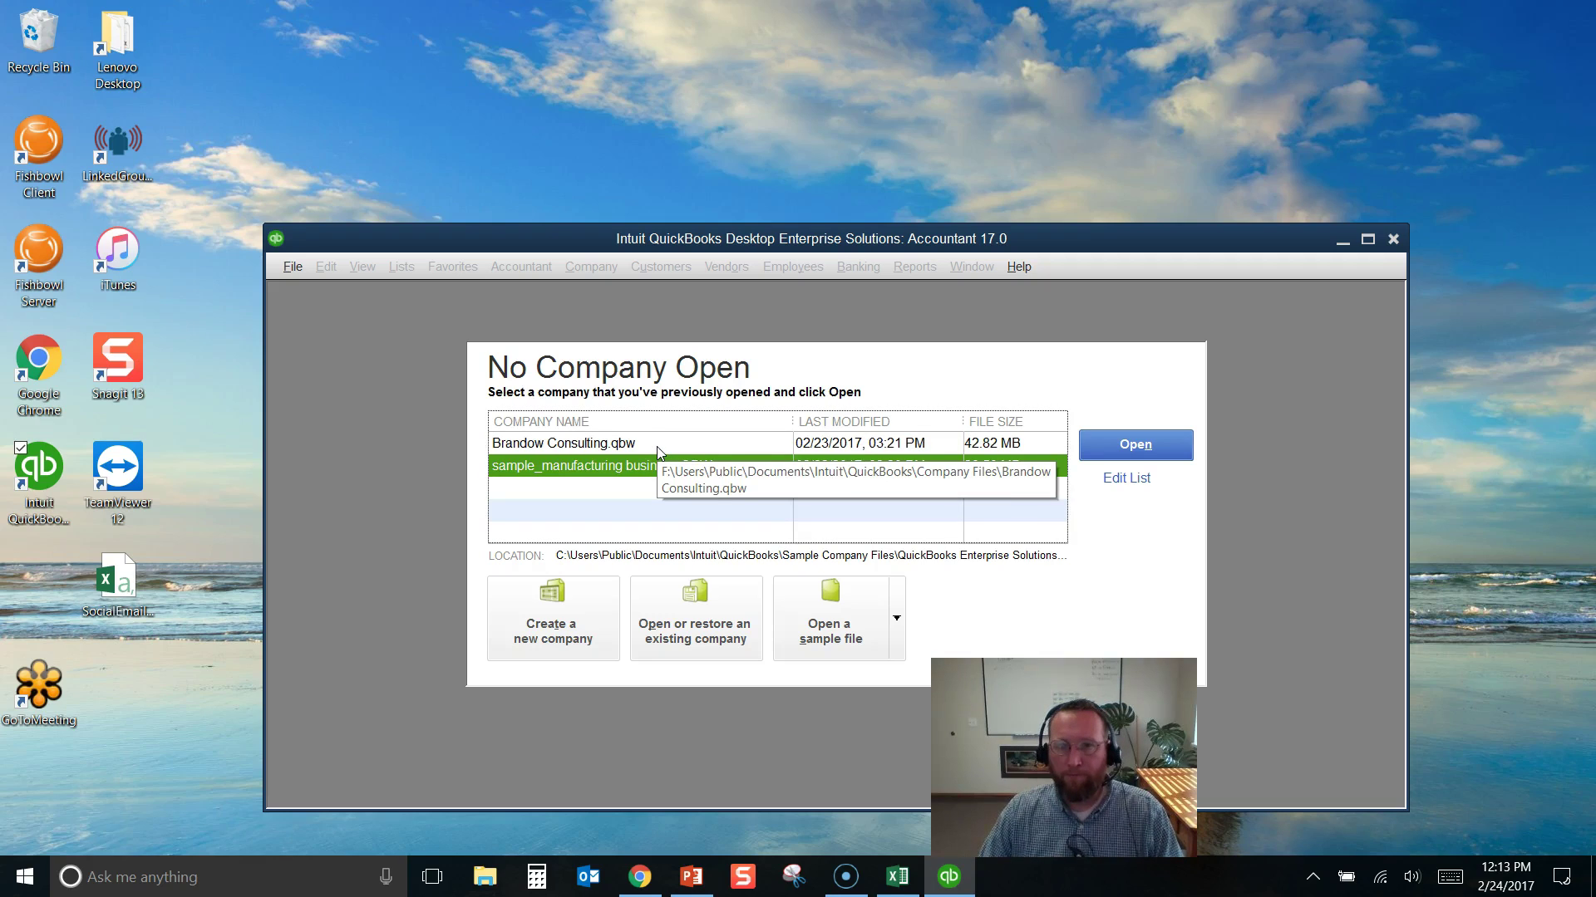
{"action": "left_click", "coordinate": [656, 452]}
{"action": "left_click", "coordinate": [641, 466]}
{"action": "left_click", "coordinate": [647, 445]}
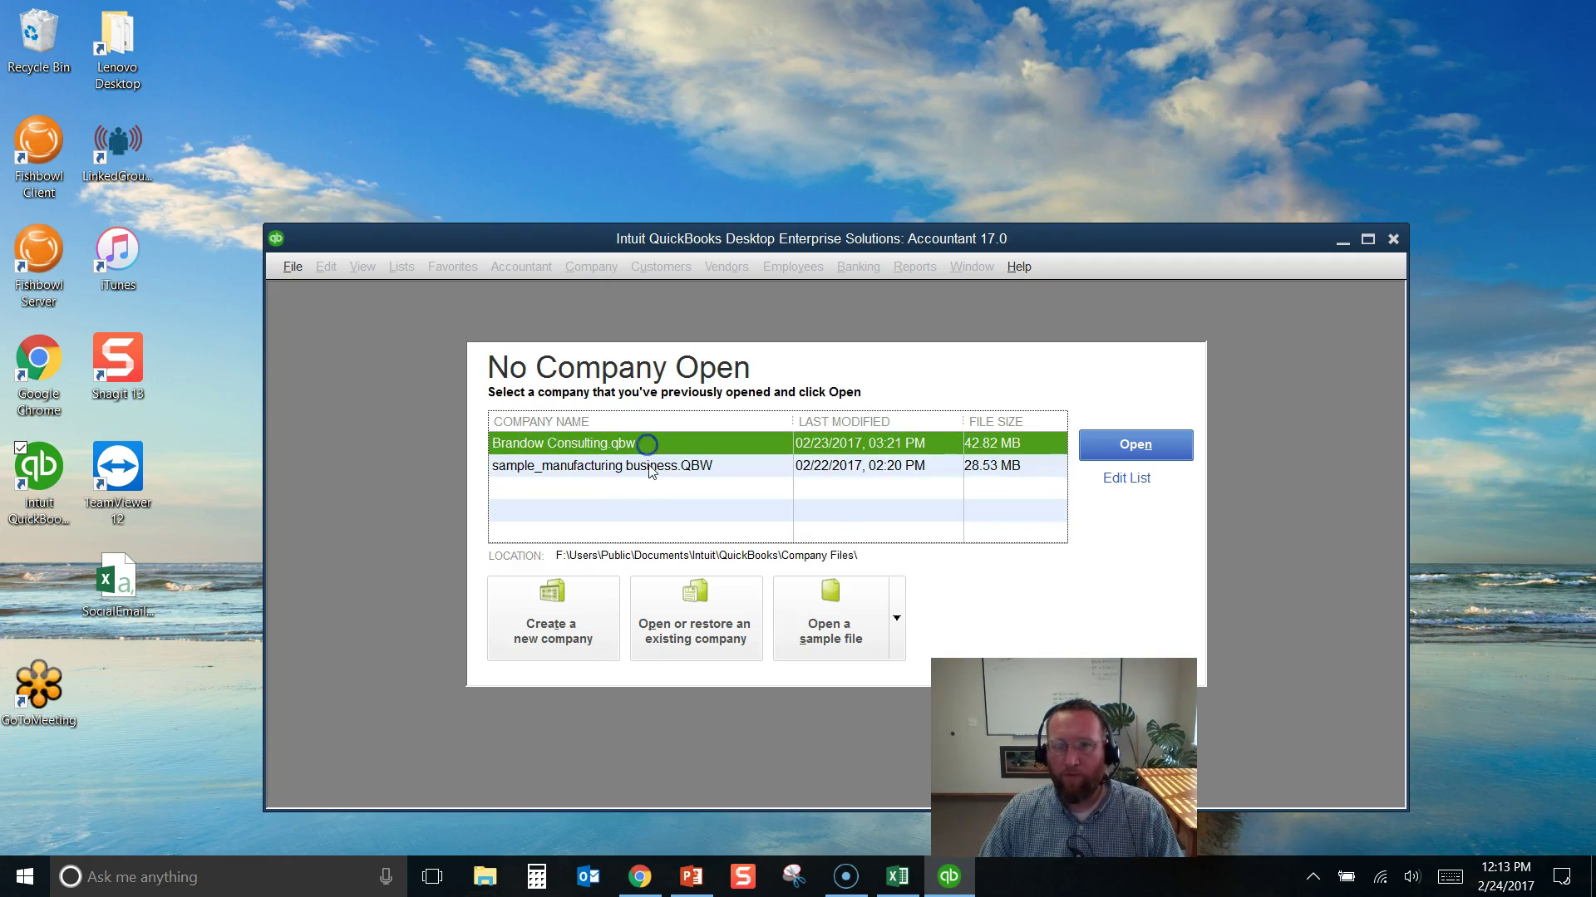
{"action": "left_click", "coordinate": [649, 468]}
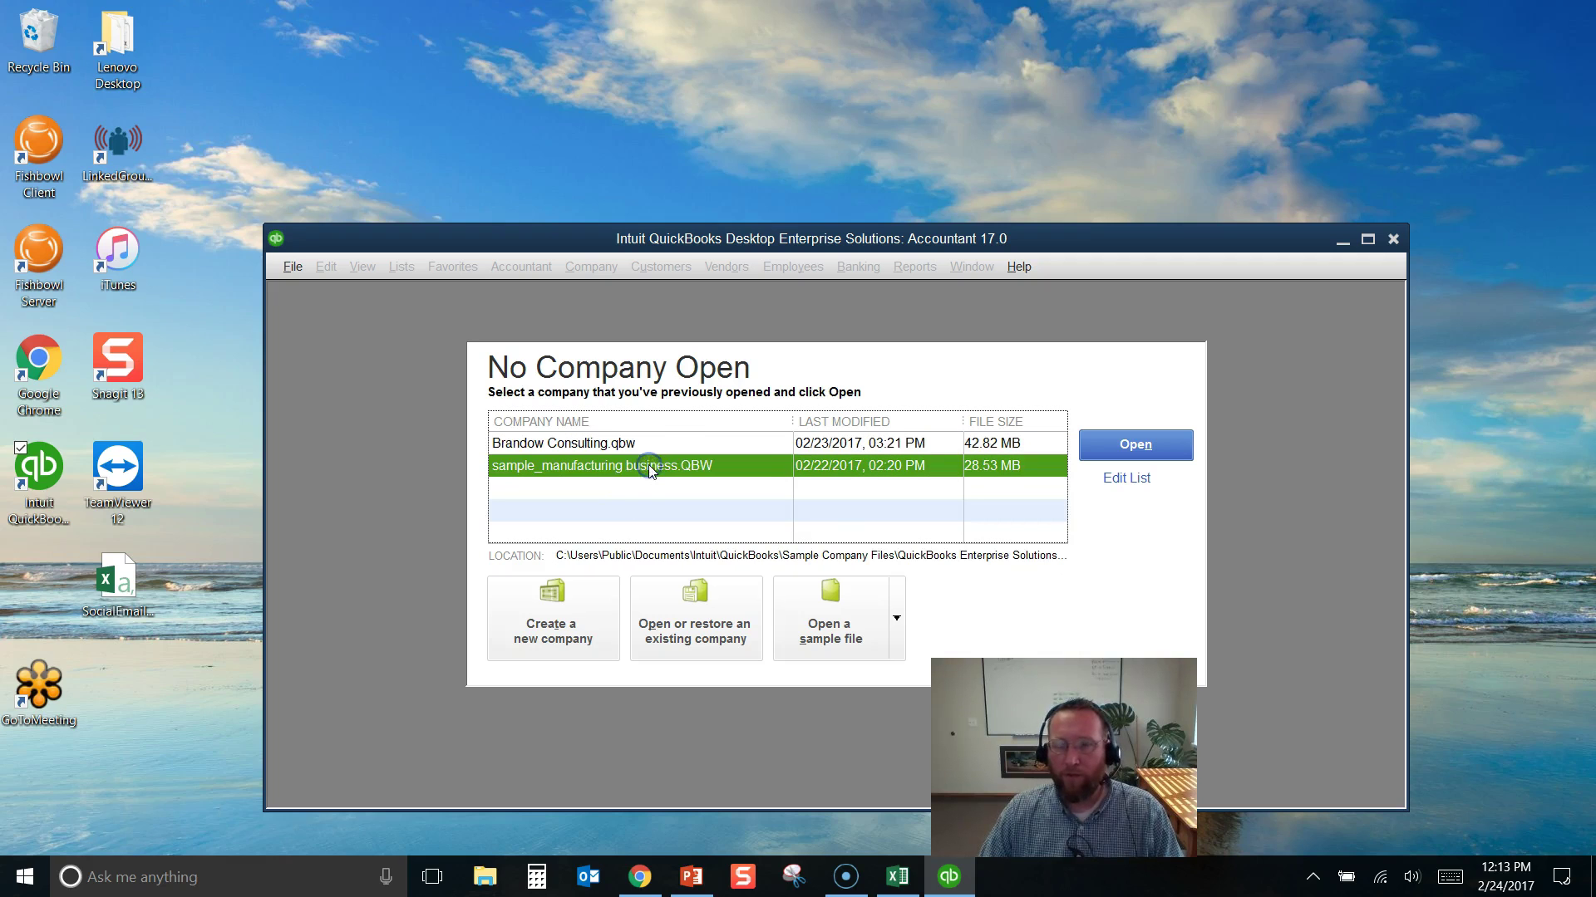
Close QuickBooks, check the hidden tray icons, and start a new Google Chrome window
{"action": "left_click", "coordinate": [1394, 239]}
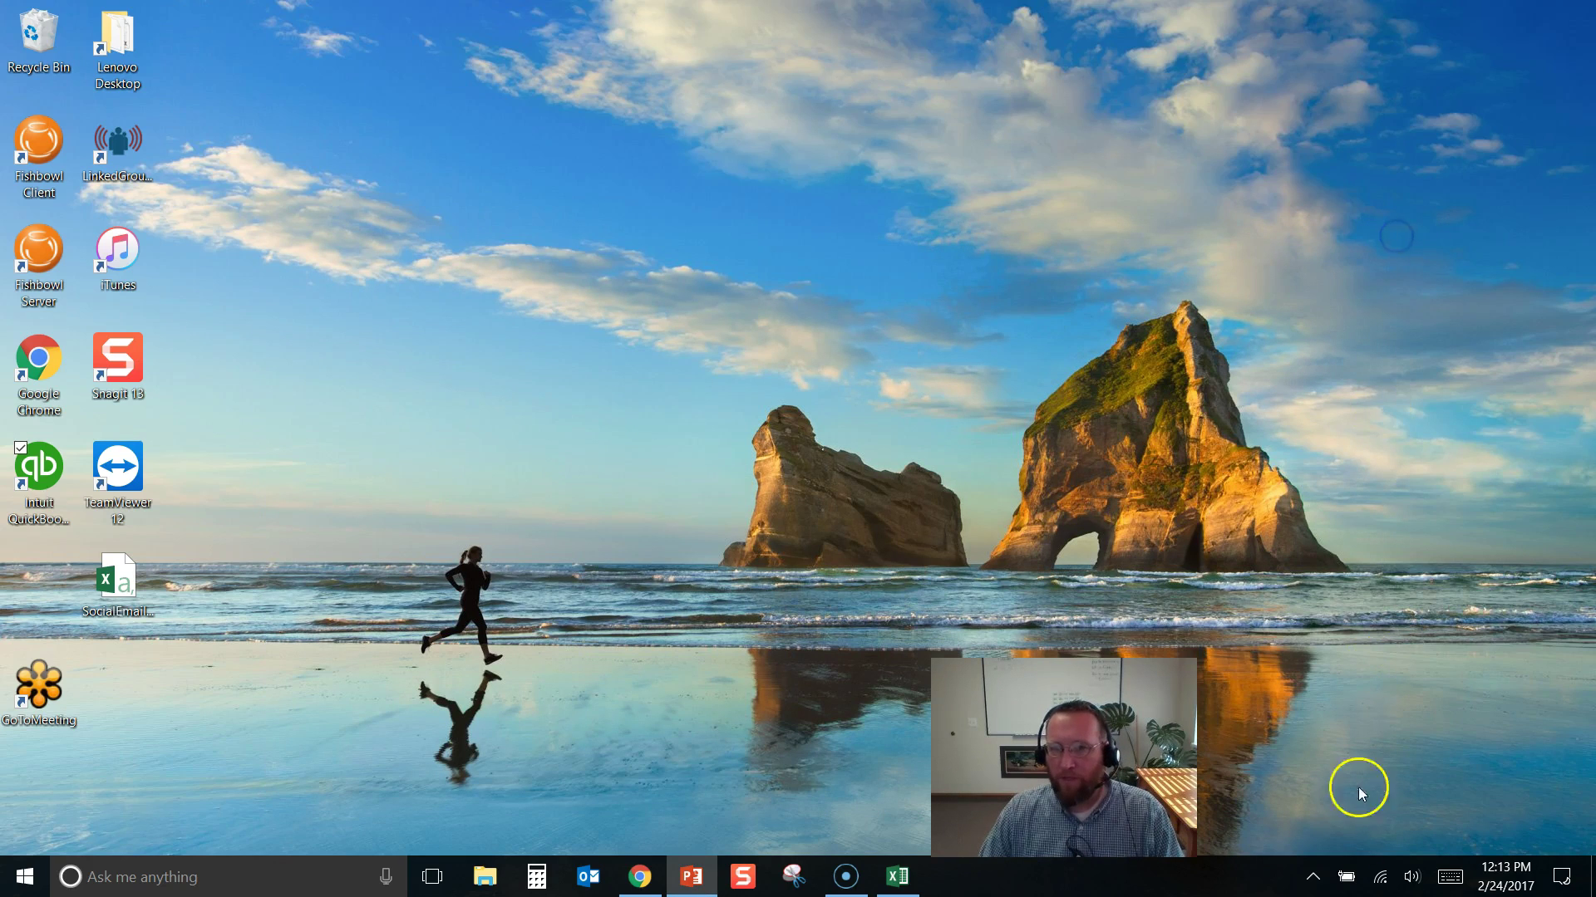
{"action": "left_click", "coordinate": [1310, 880]}
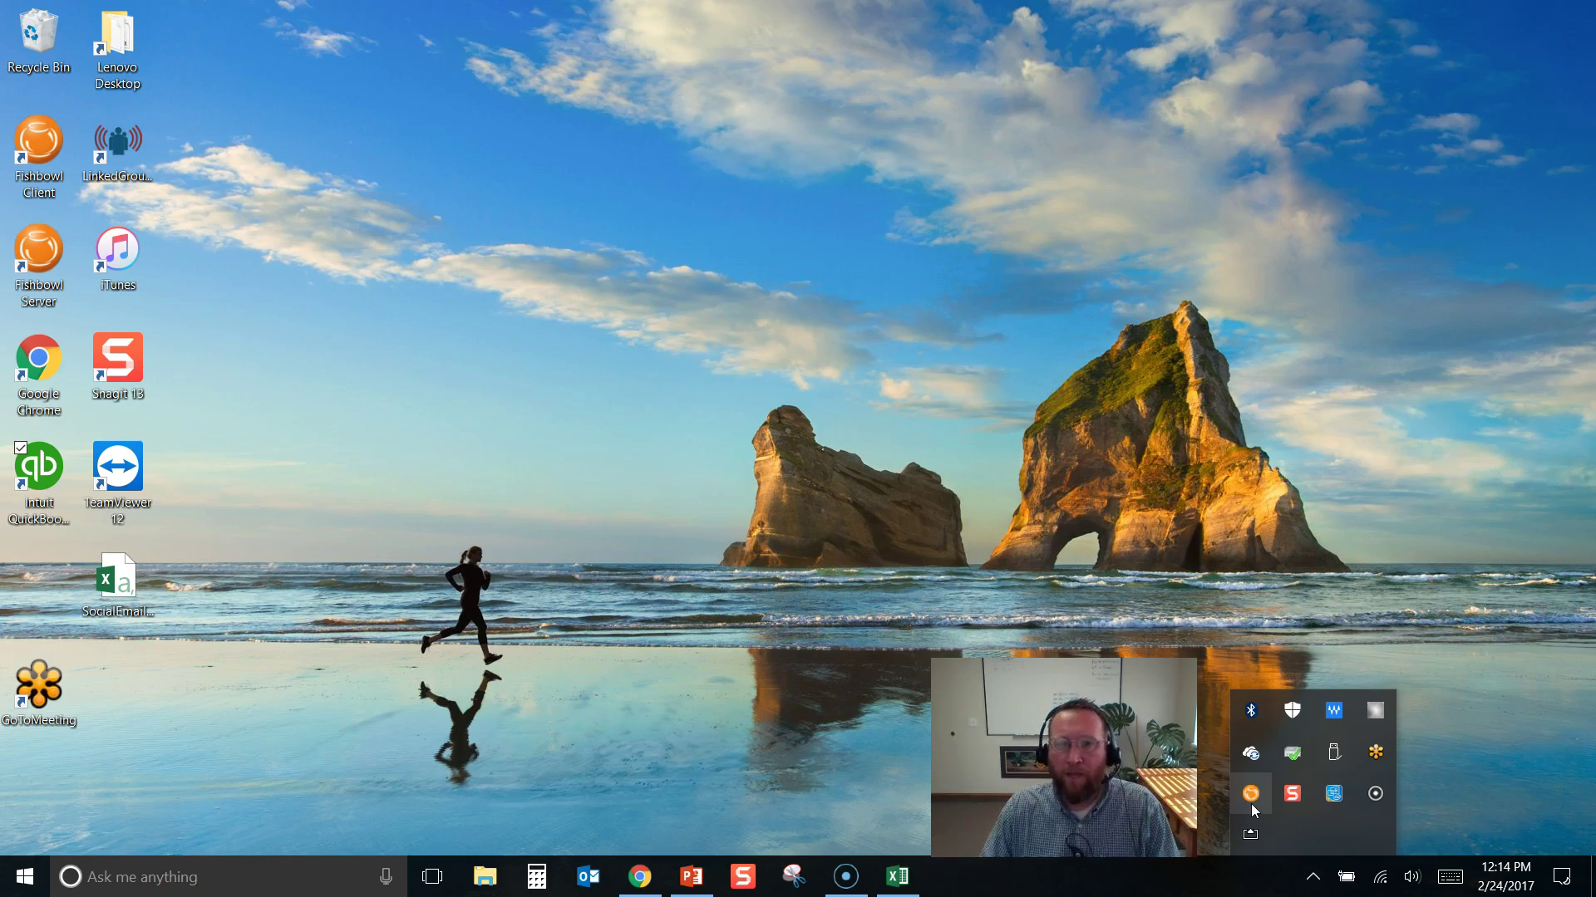
{"action": "mouse_move", "coordinate": [1253, 805]}
{"action": "left_mouse_down"}
{"action": "mouse_move", "coordinate": [1229, 794]}
{"action": "mouse_move", "coordinate": [1247, 791]}
{"action": "mouse_move", "coordinate": [1257, 828]}
{"action": "mouse_move", "coordinate": [1249, 807]}
{"action": "left_mouse_up"}
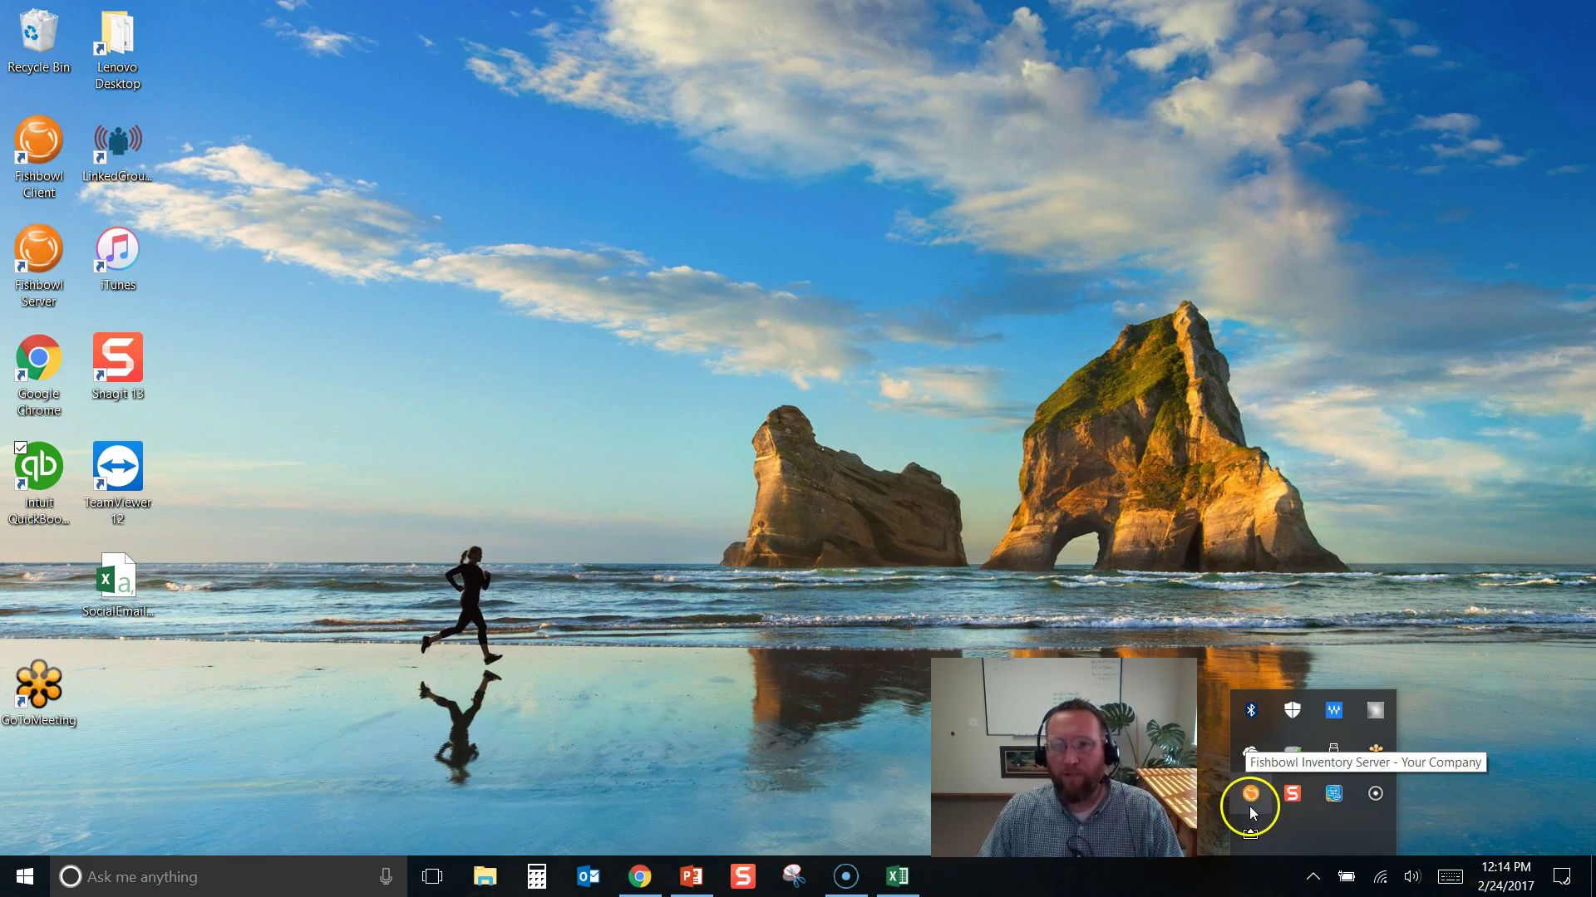
{"action": "left_click", "coordinate": [642, 875]}
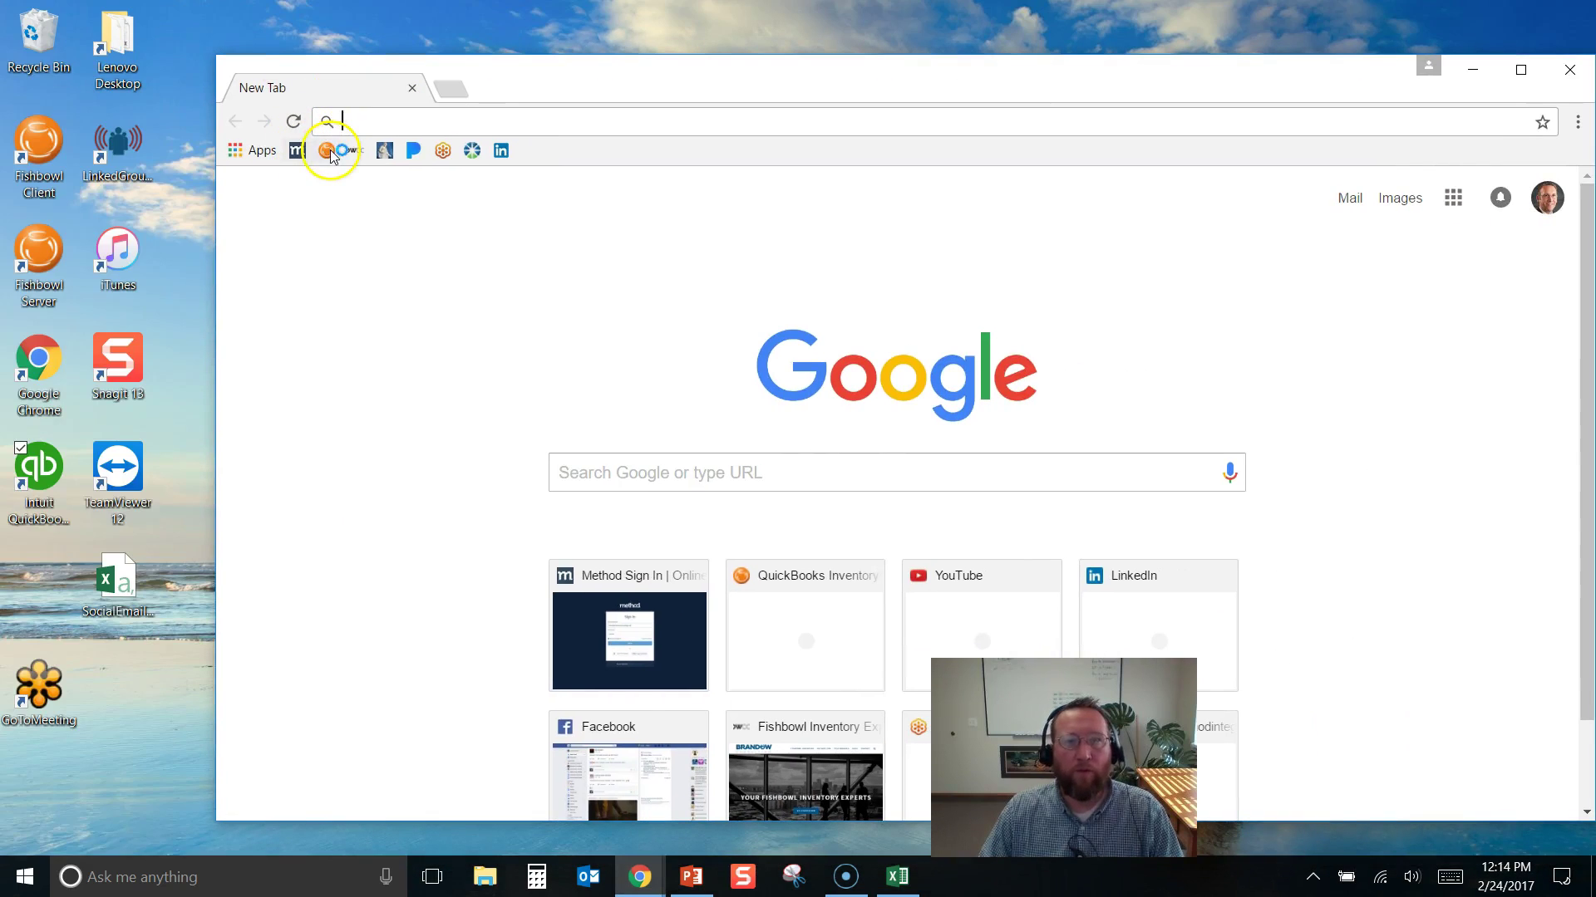
From the Fishbowl website's Software Updates, download the Fishbowl 2017.1 Windows 64-bit installer
{"action": "left_click", "coordinate": [329, 151]}
{"action": "left_click_drag", "start_coordinate": [628, 78], "coordinate": [569, 68]}
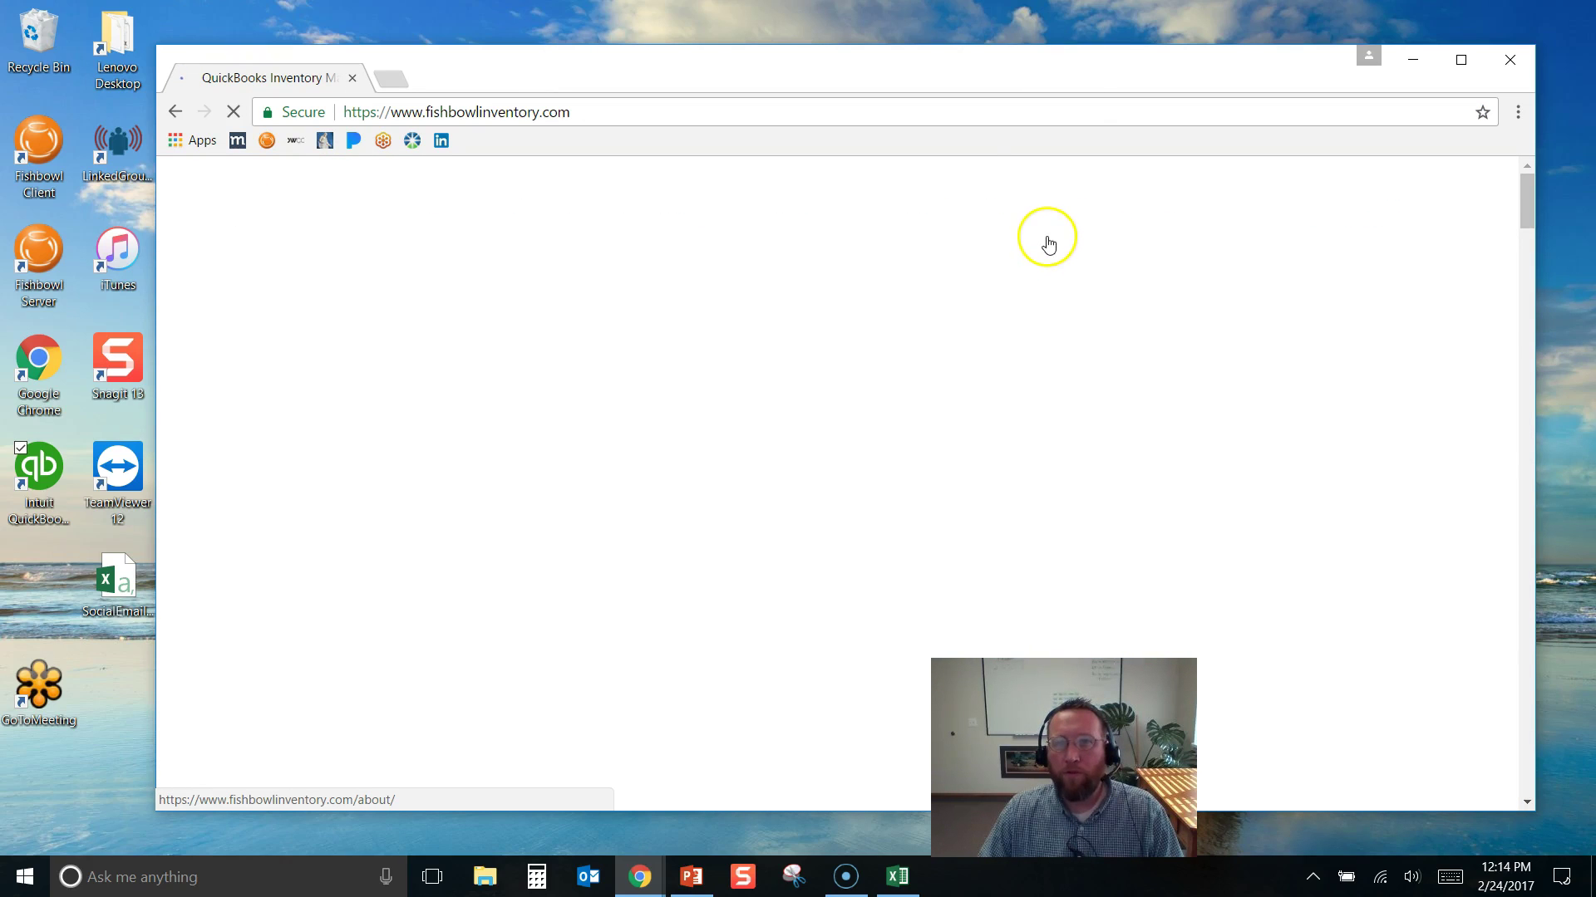
{"action": "mouse_move", "coordinate": [1105, 207]}
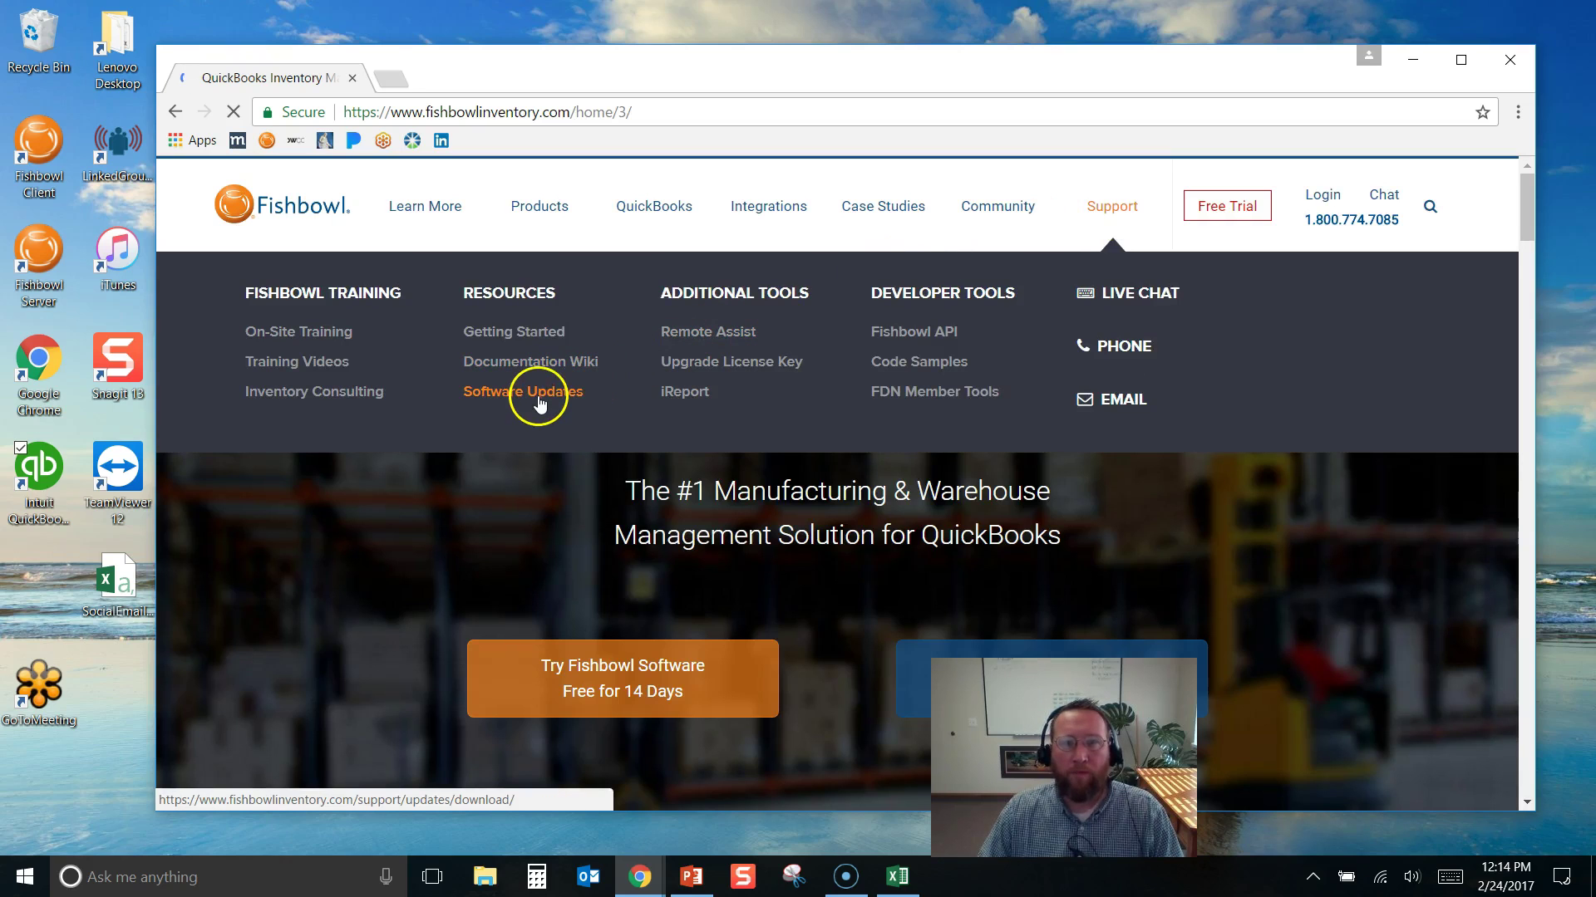
{"action": "left_click", "coordinate": [538, 402]}
{"action": "left_click_drag", "start_coordinate": [1521, 208], "coordinate": [1522, 287]}
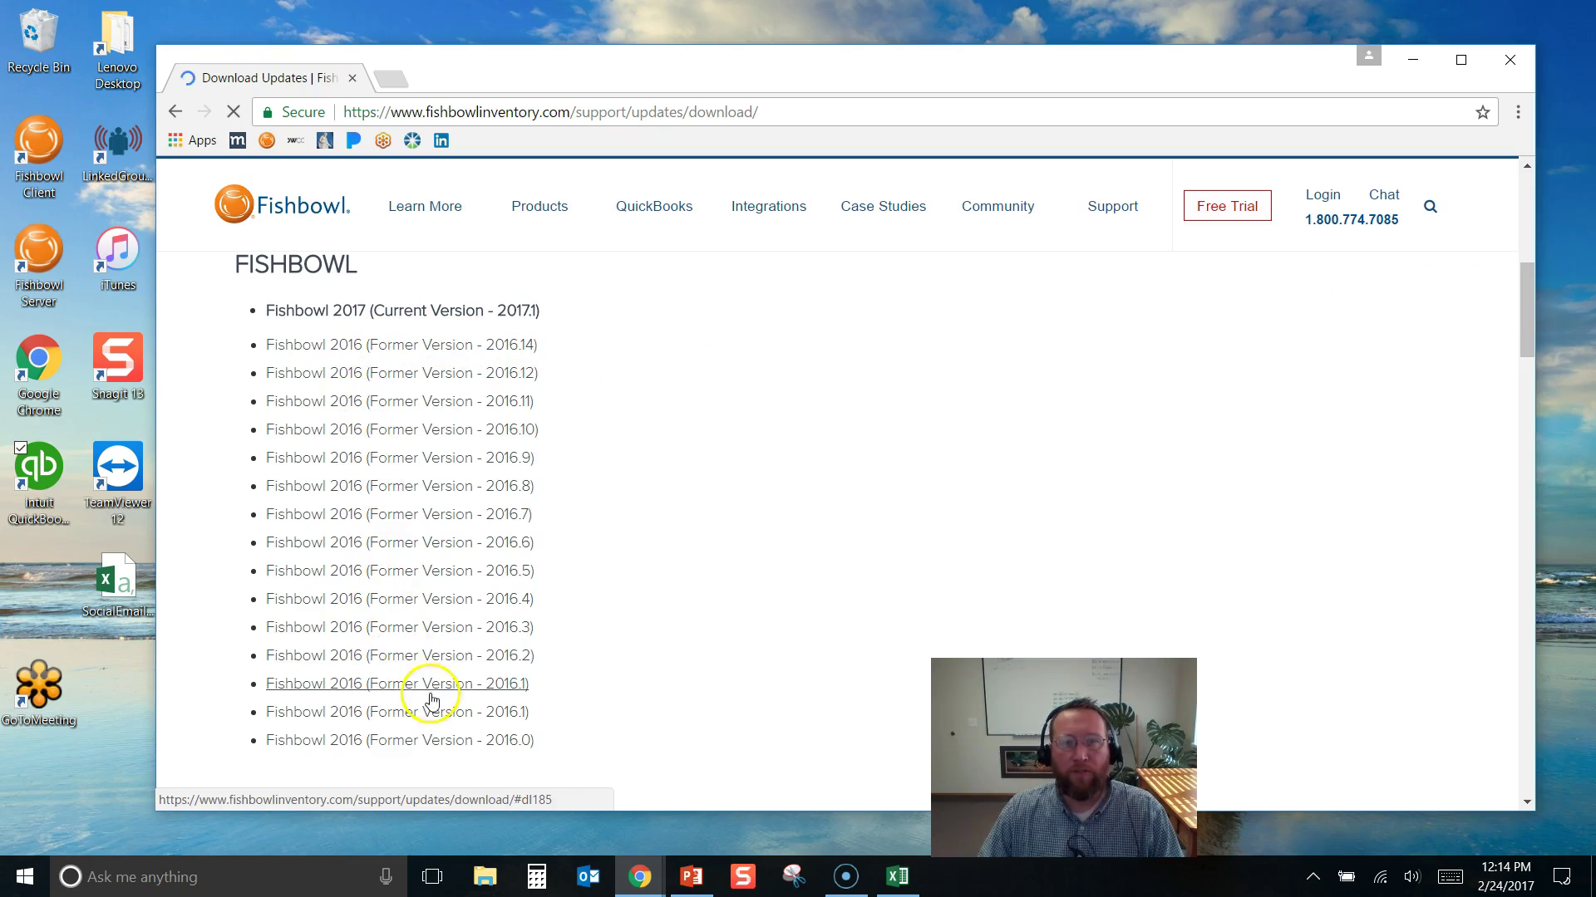
{"action": "left_click", "coordinate": [376, 311]}
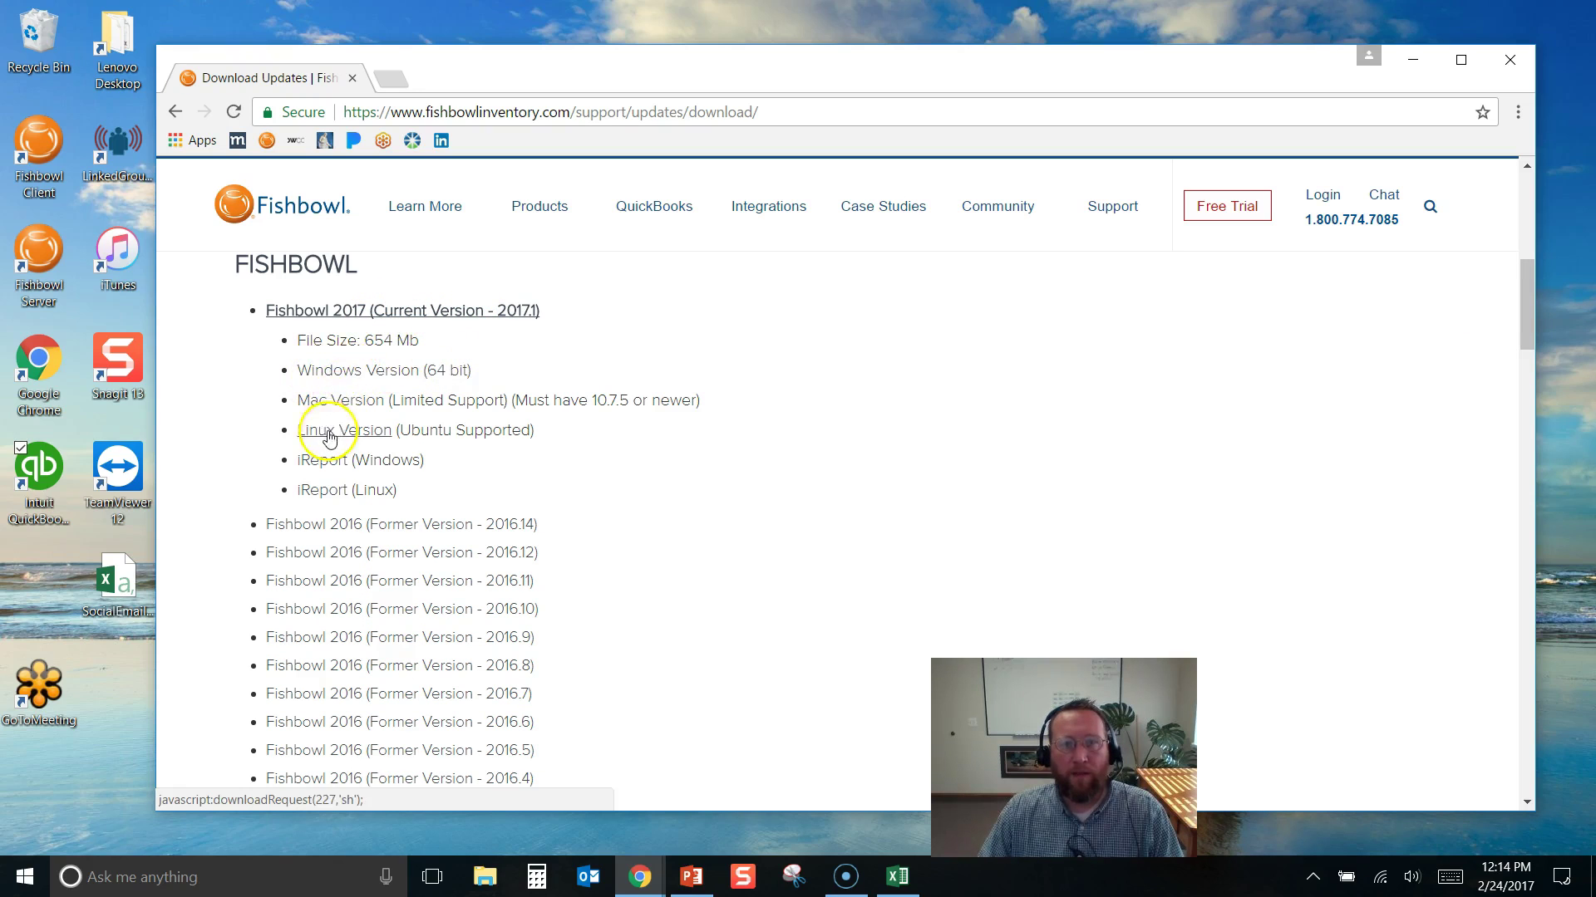
{"action": "left_click", "coordinate": [345, 375]}
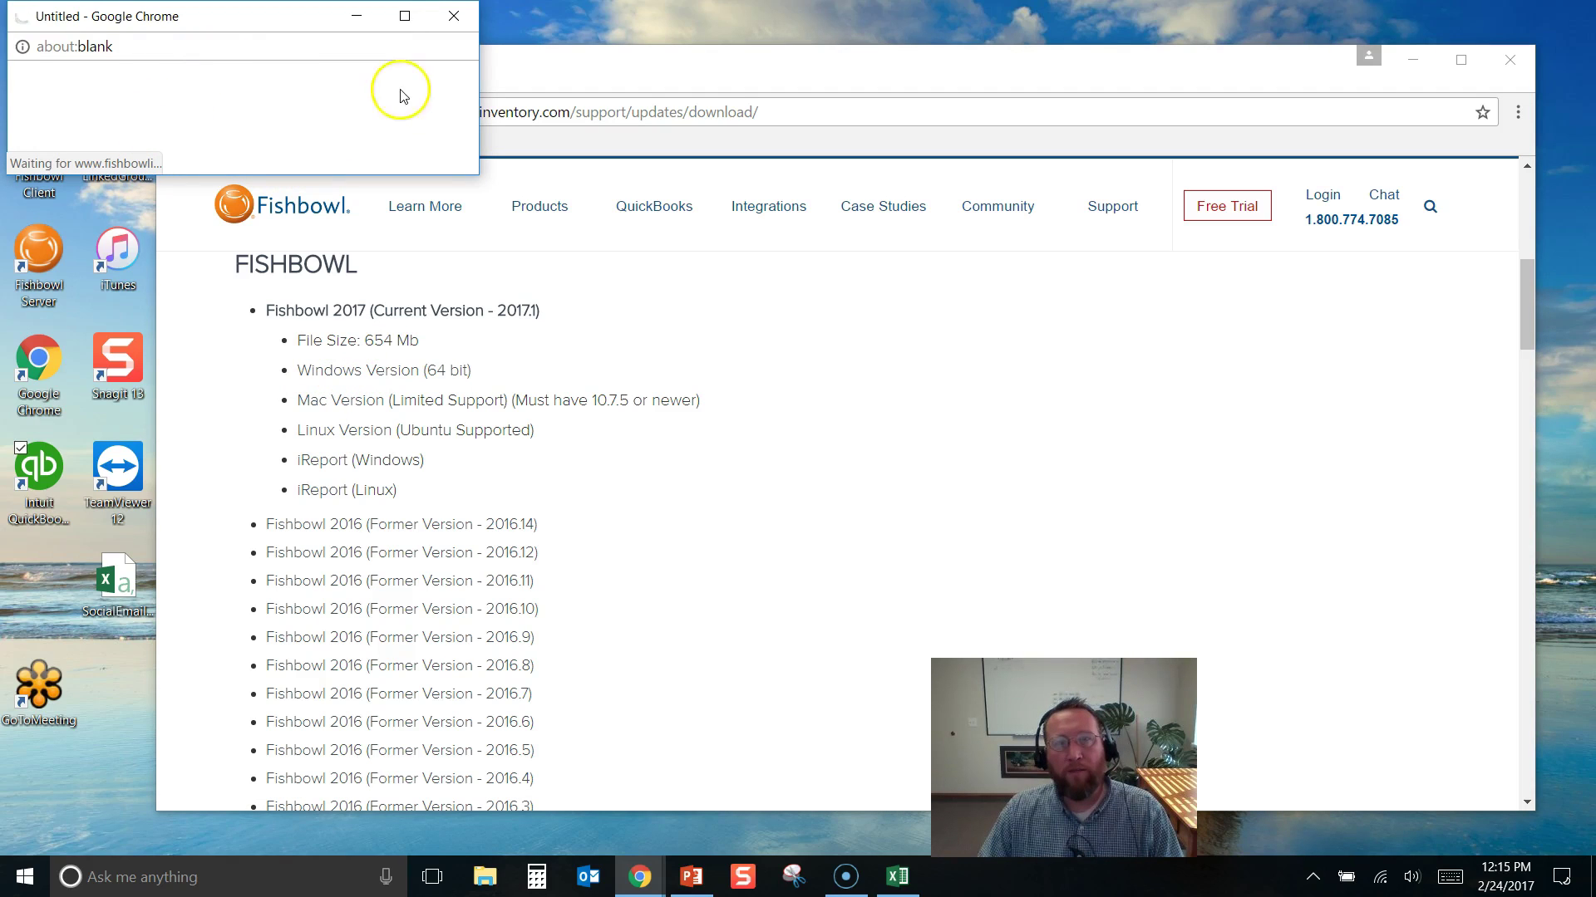
{"action": "left_click", "coordinate": [453, 18]}
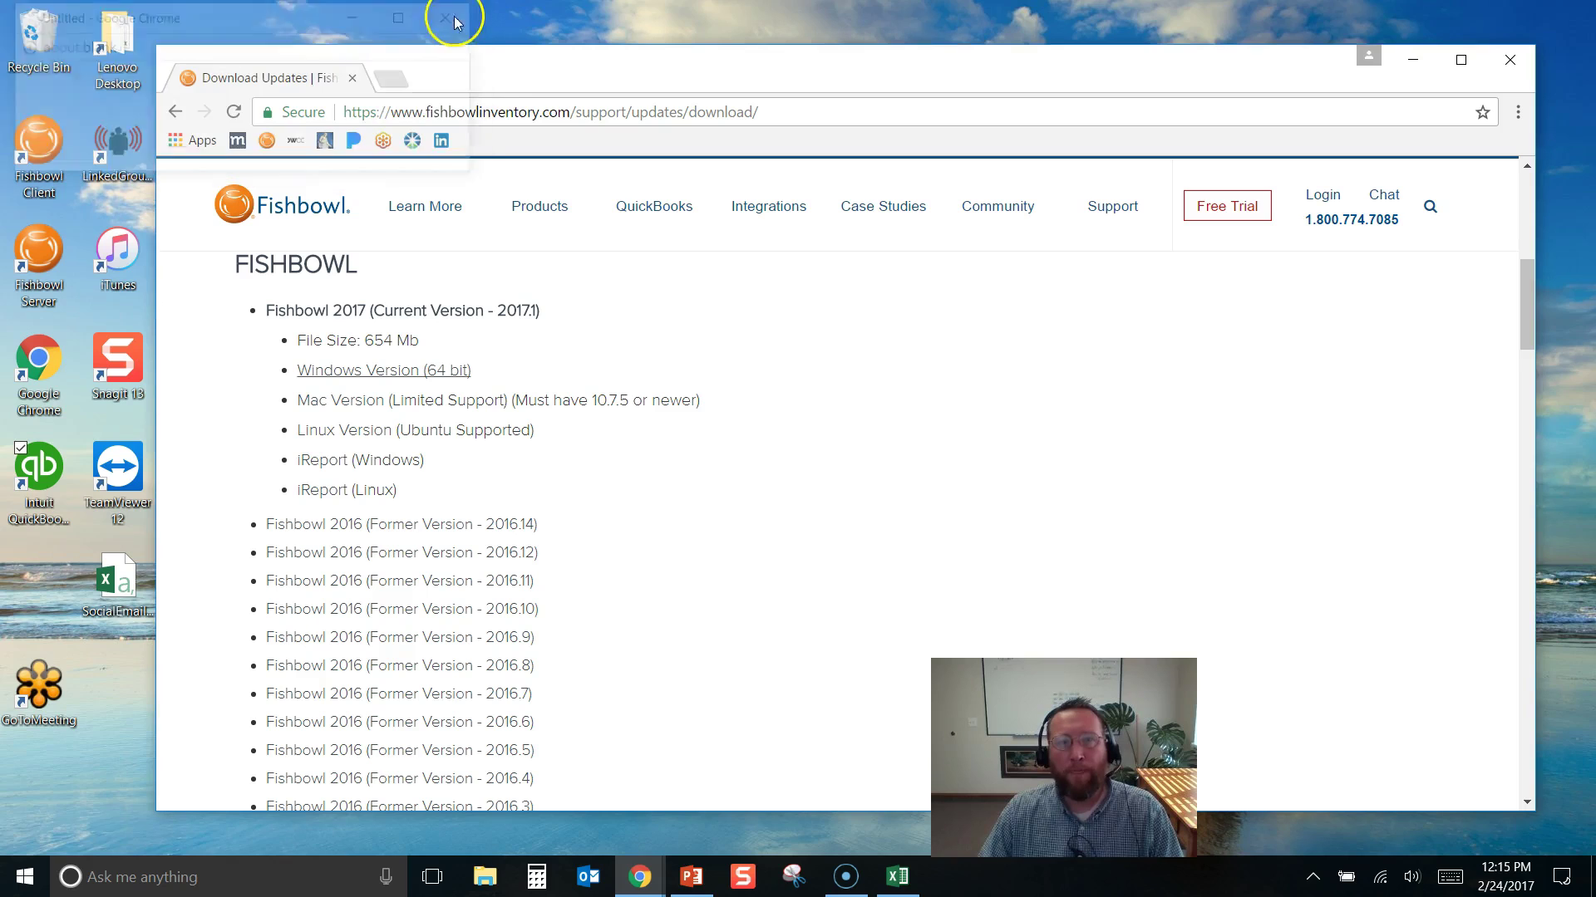
Close the browser and open the Downloads folder in File Explorer
{"action": "left_click", "coordinate": [1514, 56]}
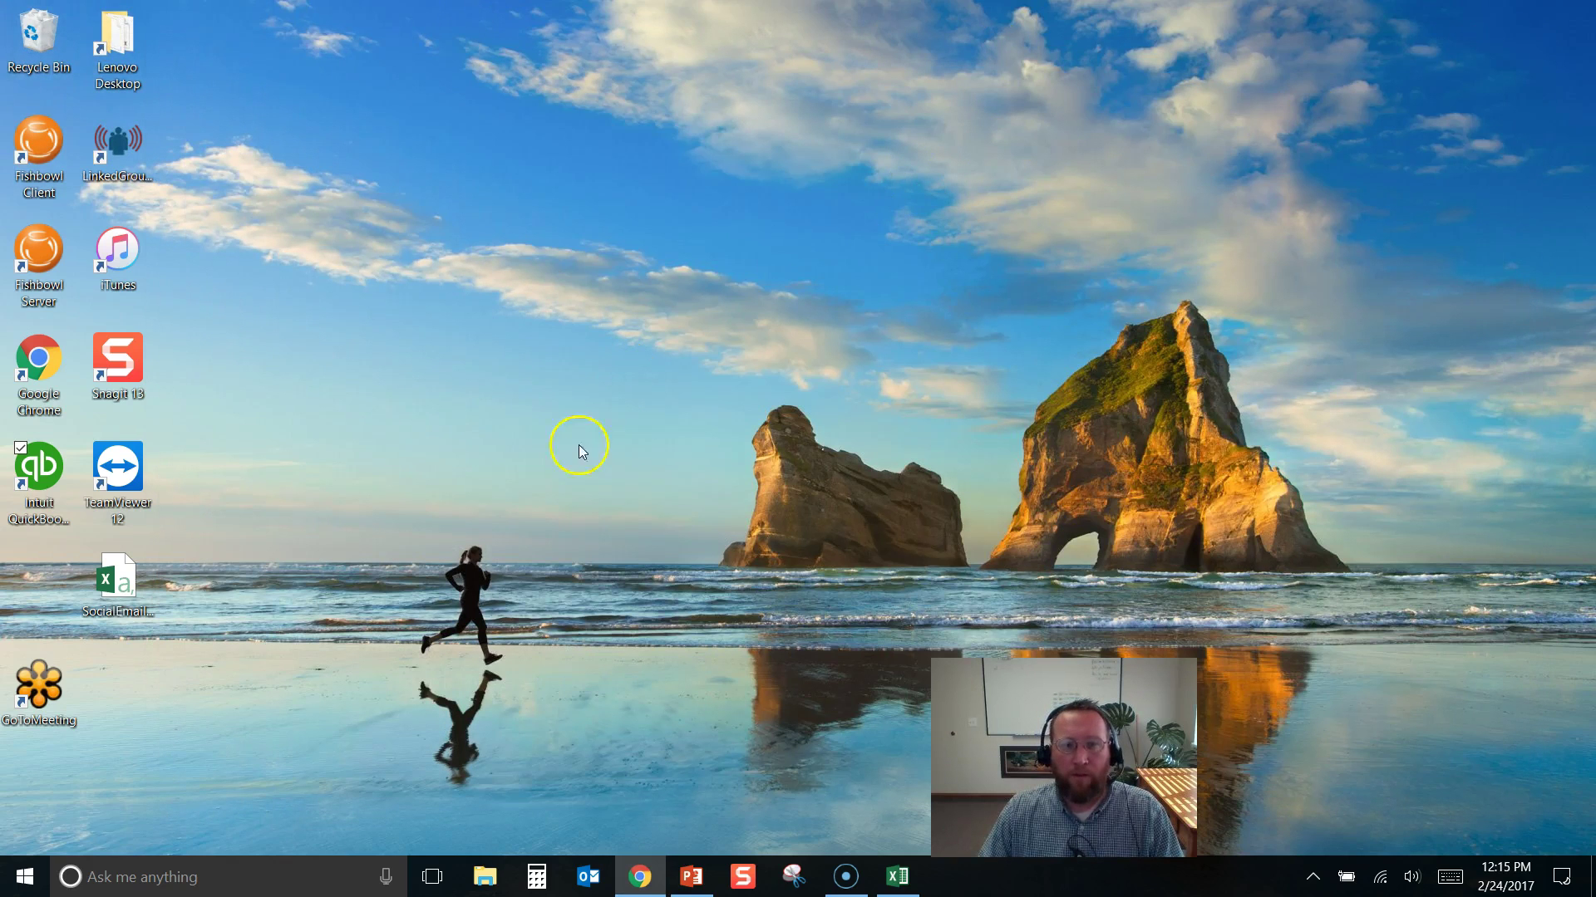
{"action": "left_click", "coordinate": [485, 876]}
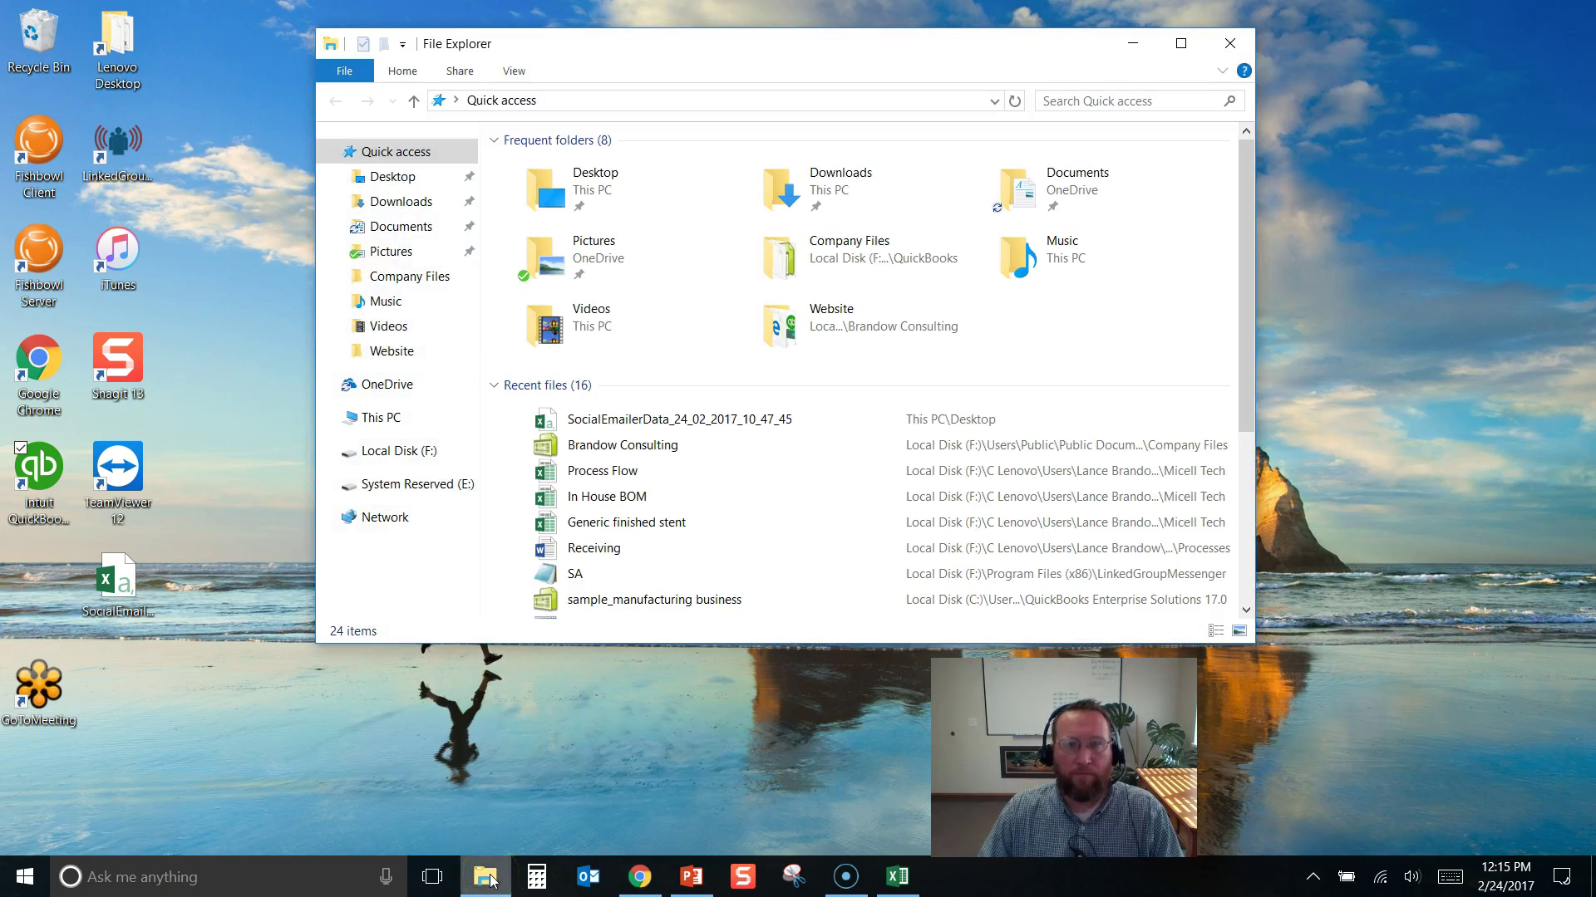
{"action": "left_click", "coordinate": [407, 203]}
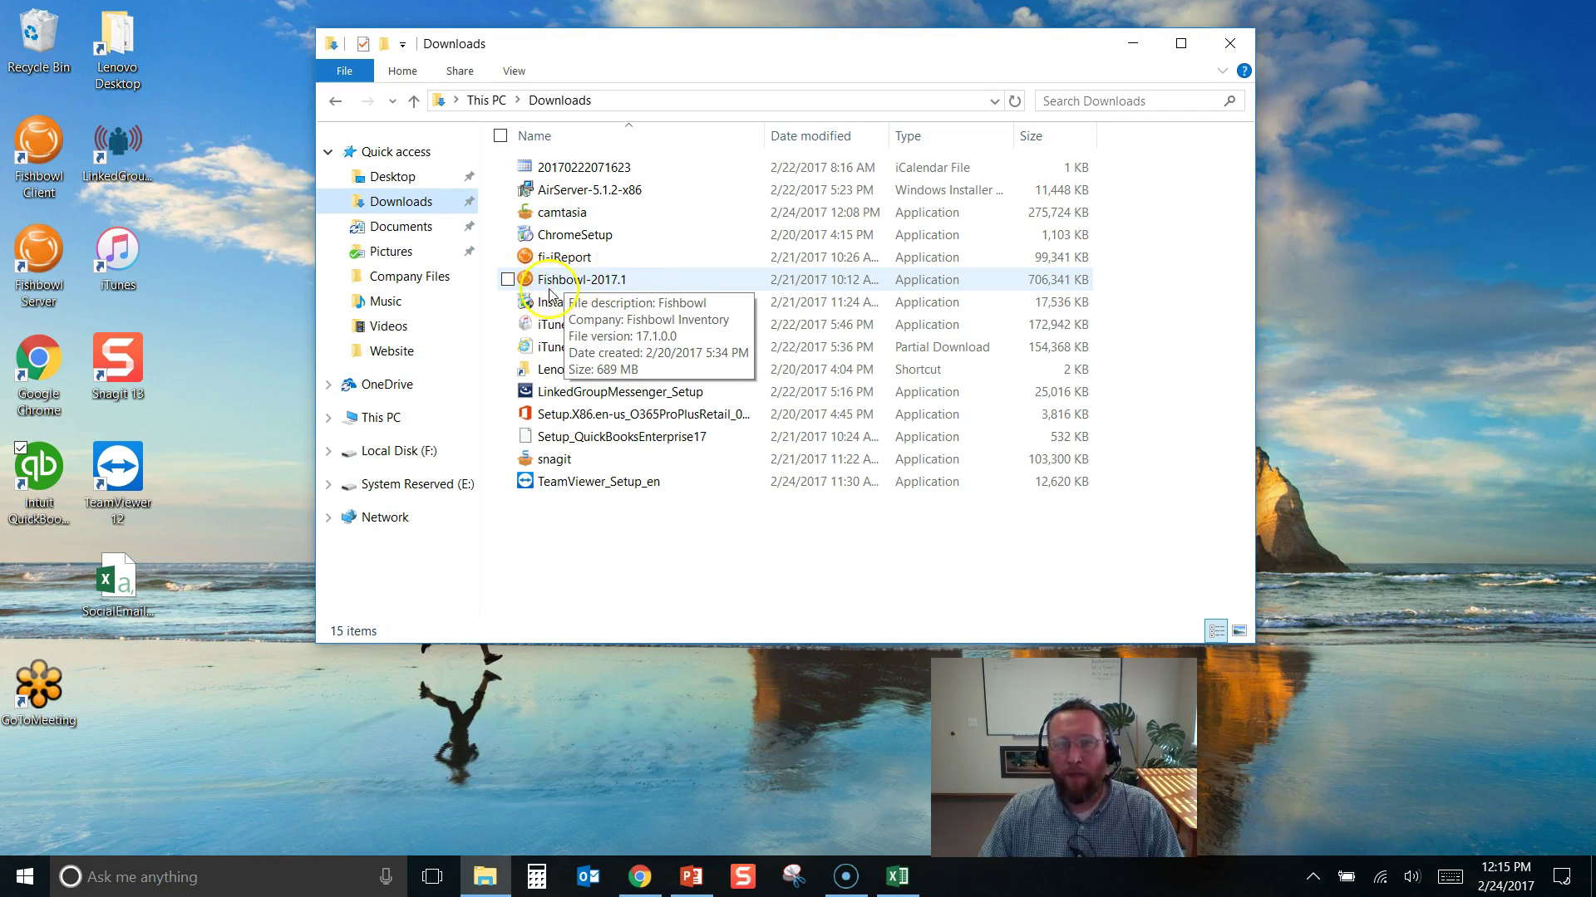
Use the running Fishbowl server's tray menu, then run the Fishbowl-2017.1 installer
{"action": "left_click", "coordinate": [1310, 879]}
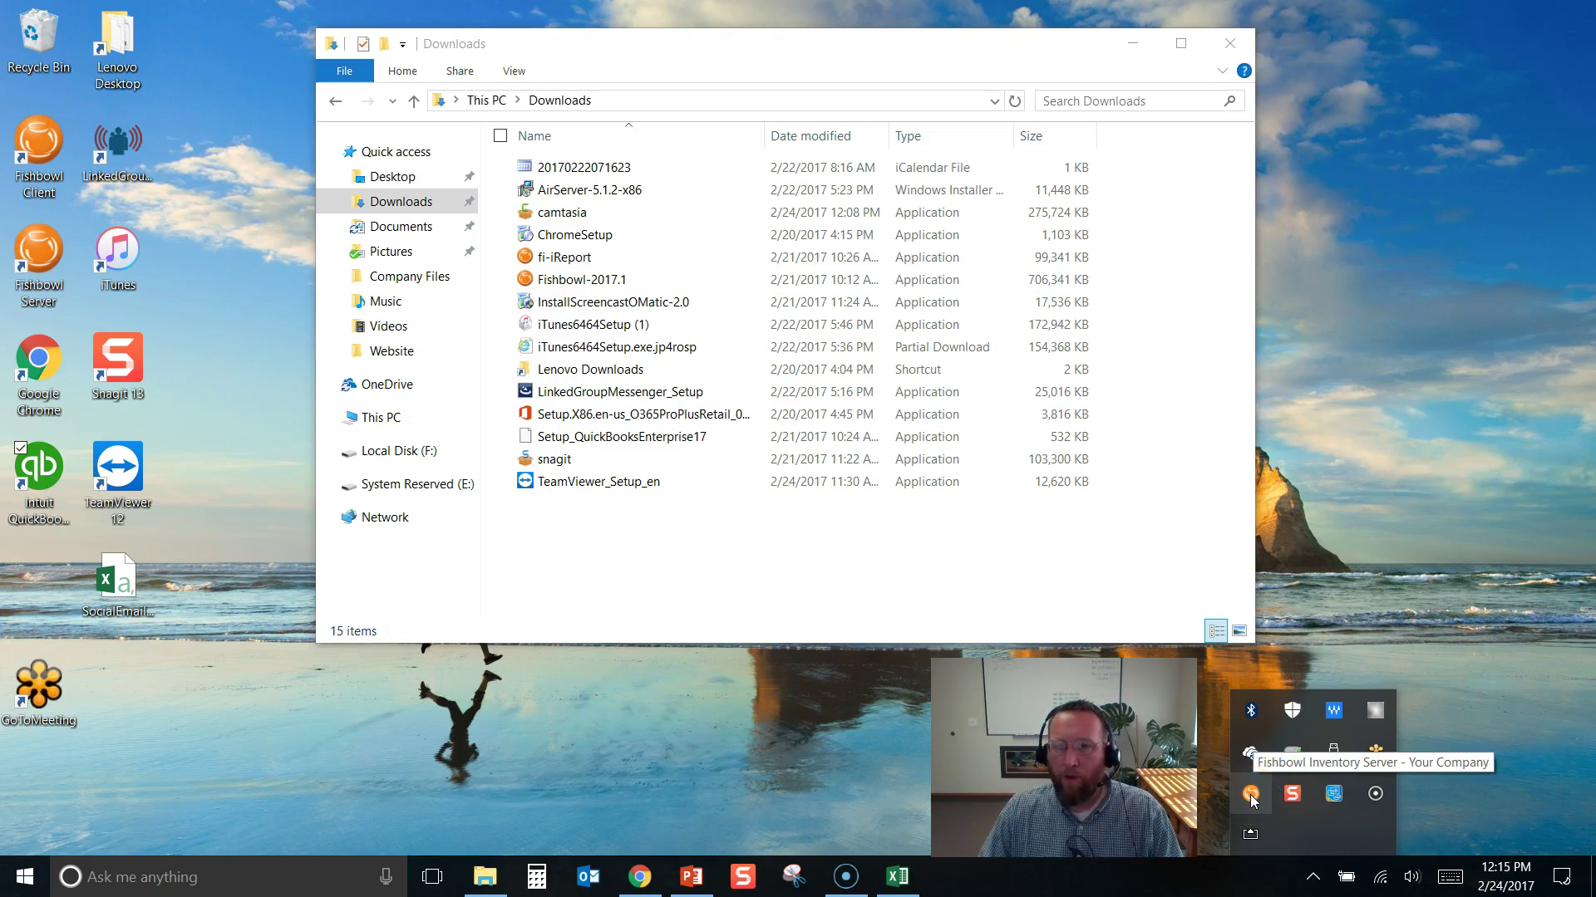
{"action": "right_click", "coordinate": [1251, 796]}
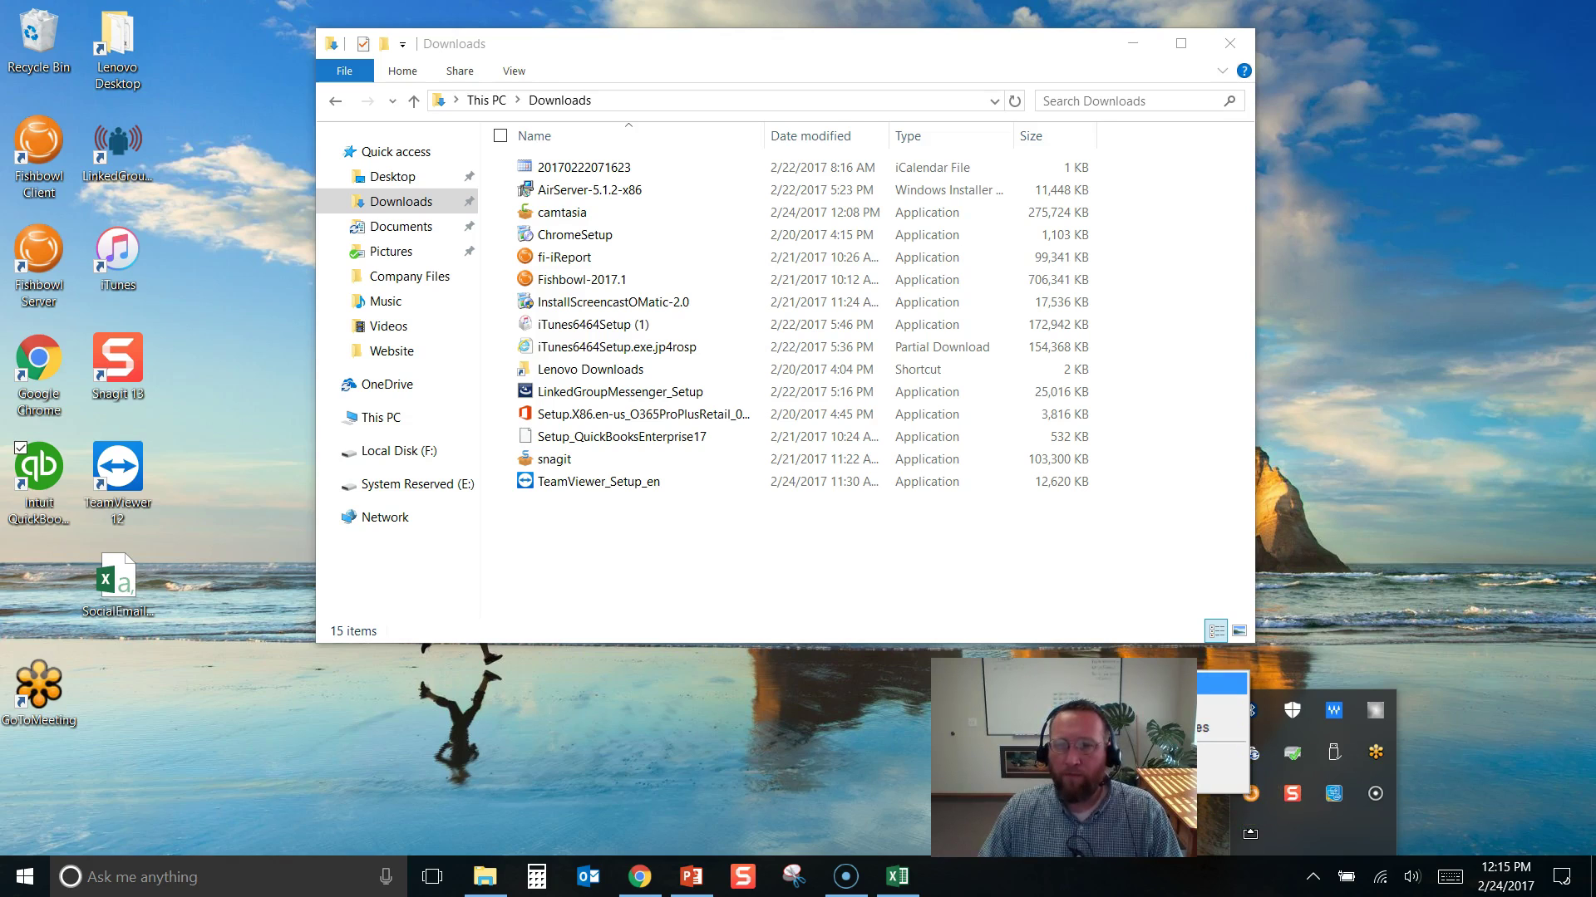
{"action": "left_click", "coordinate": [1222, 780]}
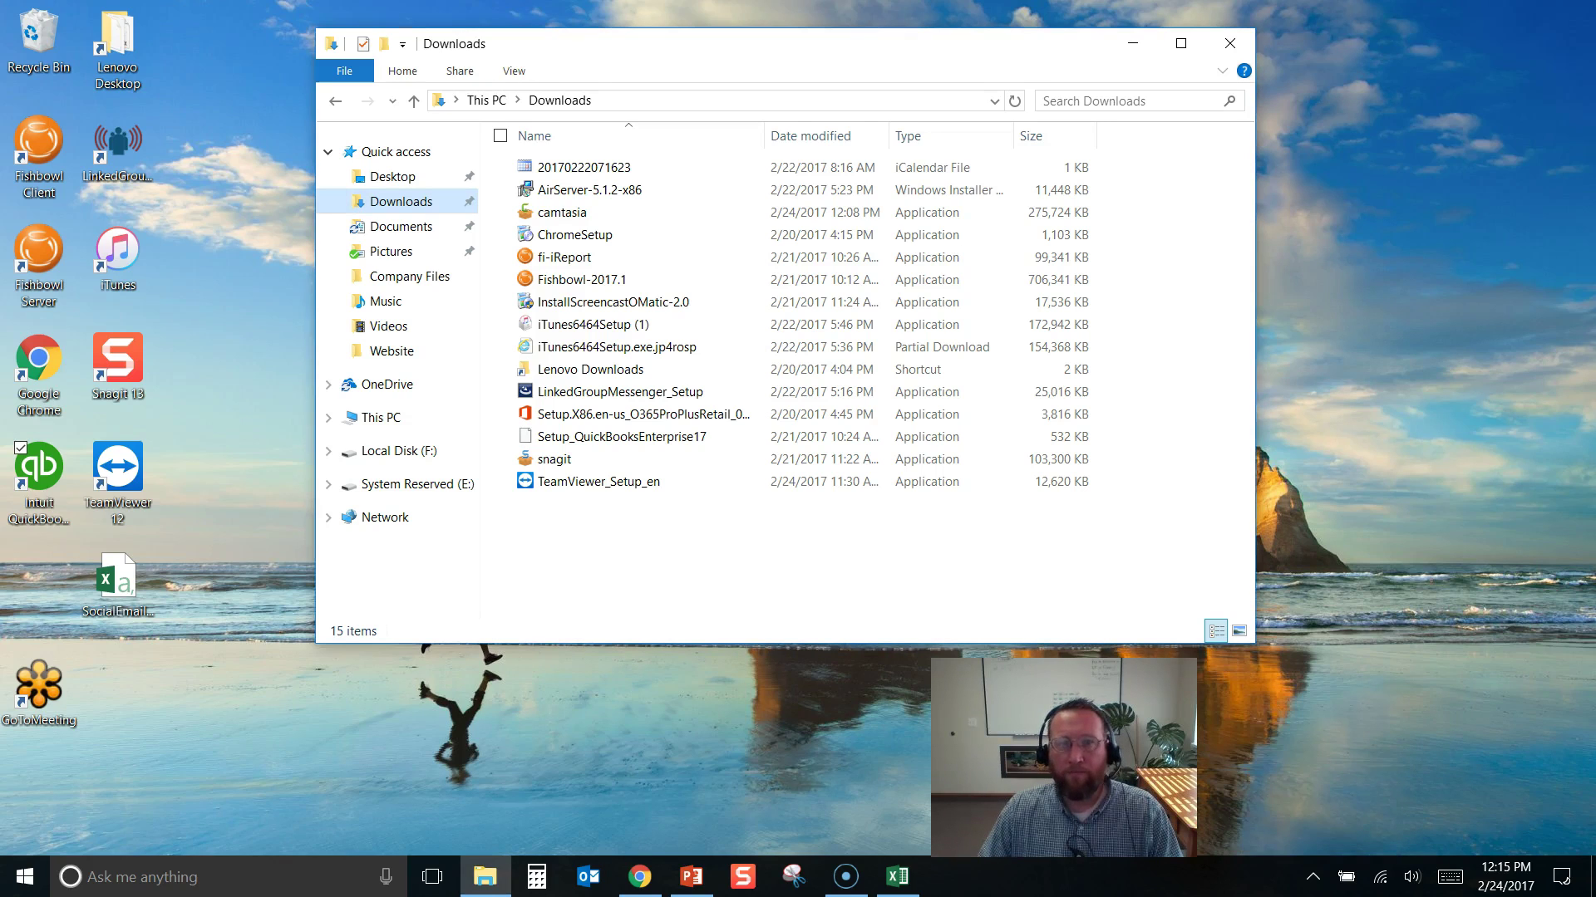
{"action": "left_click", "coordinate": [570, 282]}
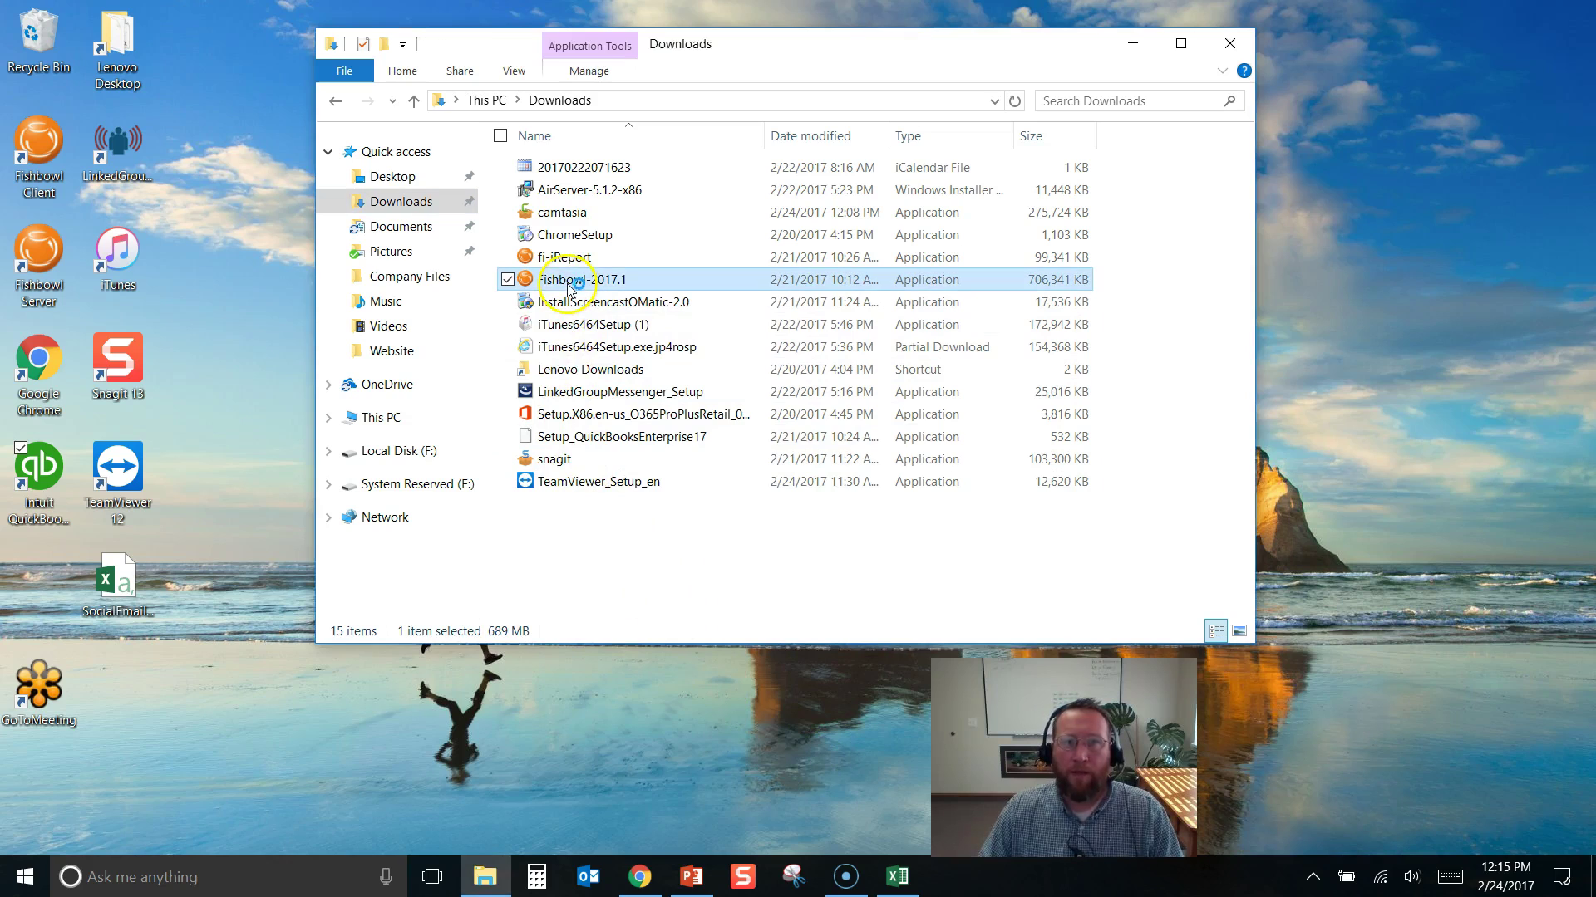
{"action": "double_click", "coordinate": [570, 283]}
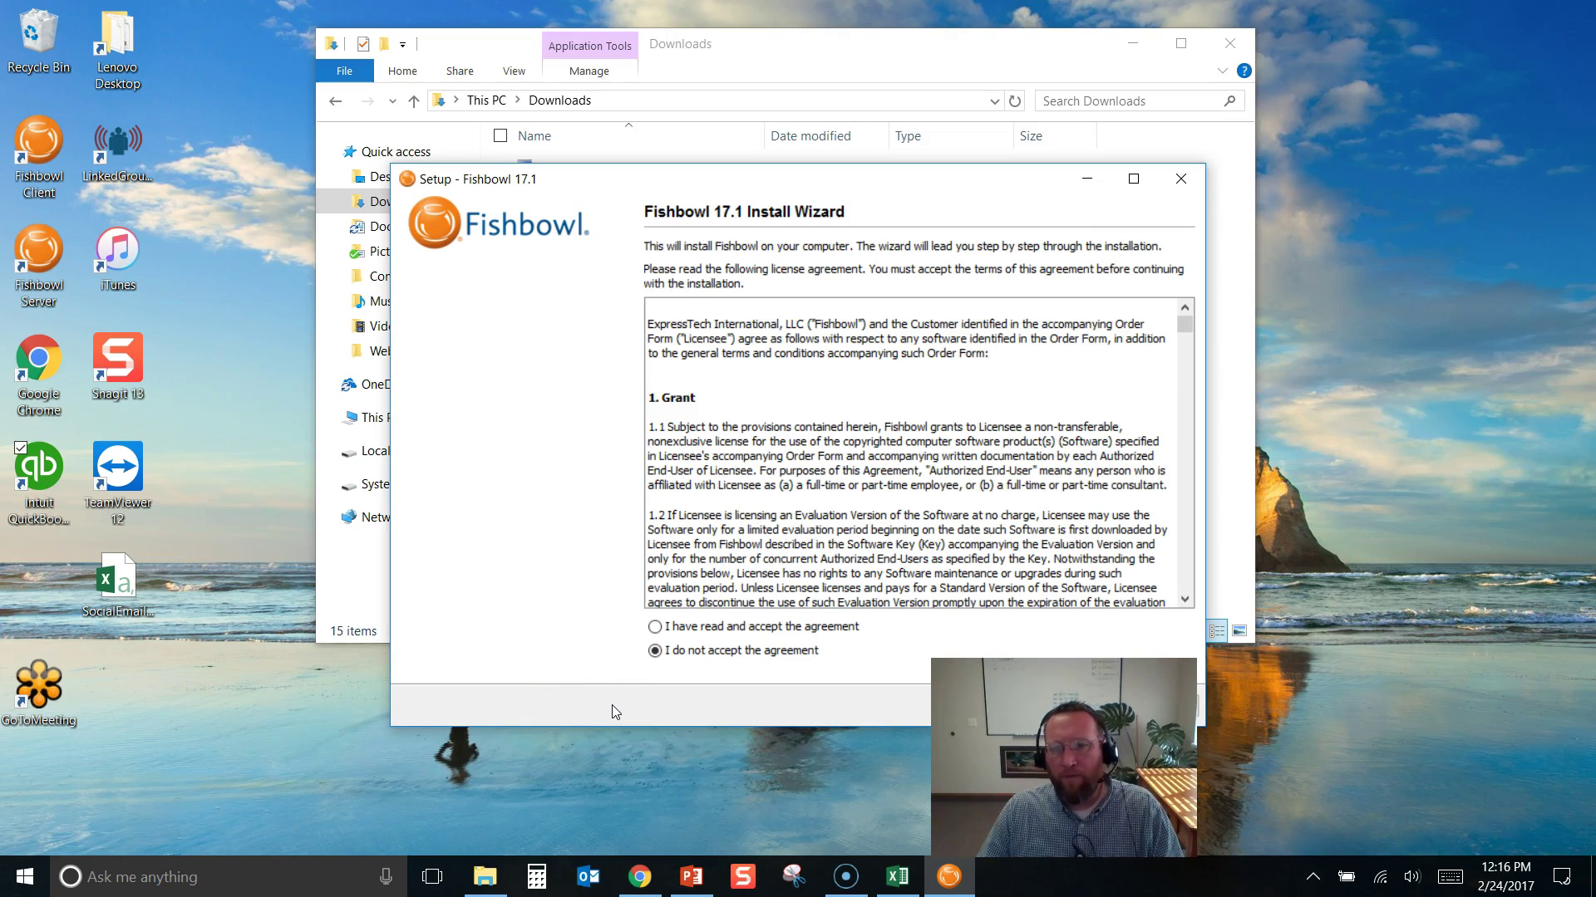
Accept the license and choose the existing-customer install with server and client
{"action": "left_click", "coordinate": [655, 626]}
{"action": "left_click_drag", "start_coordinate": [850, 190], "coordinate": [638, 167]}
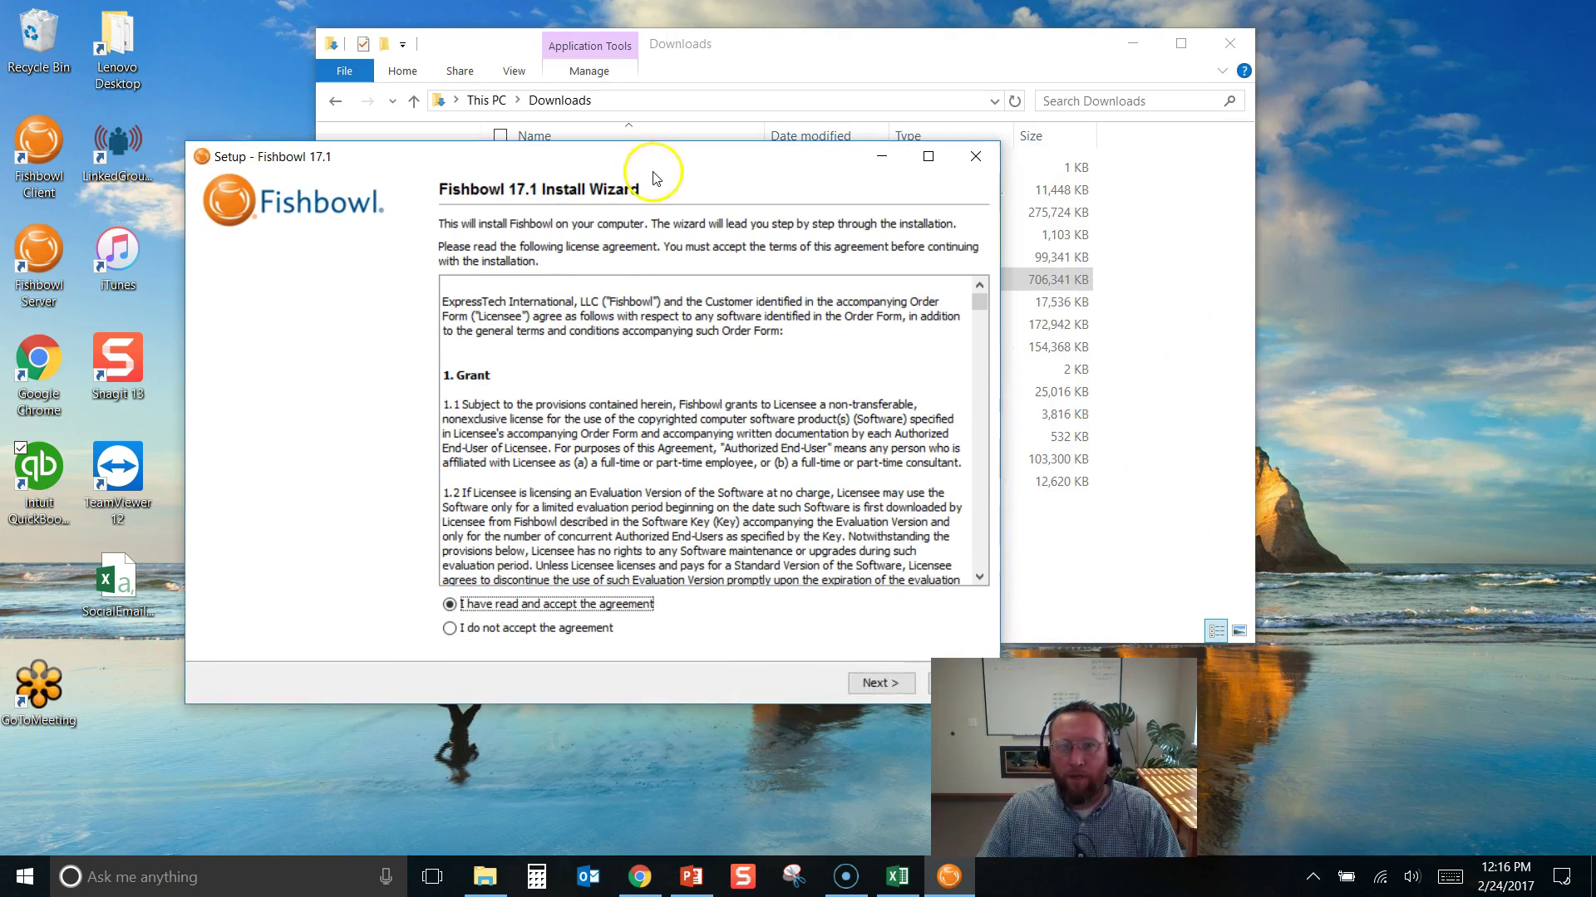
{"action": "left_click", "coordinate": [874, 683]}
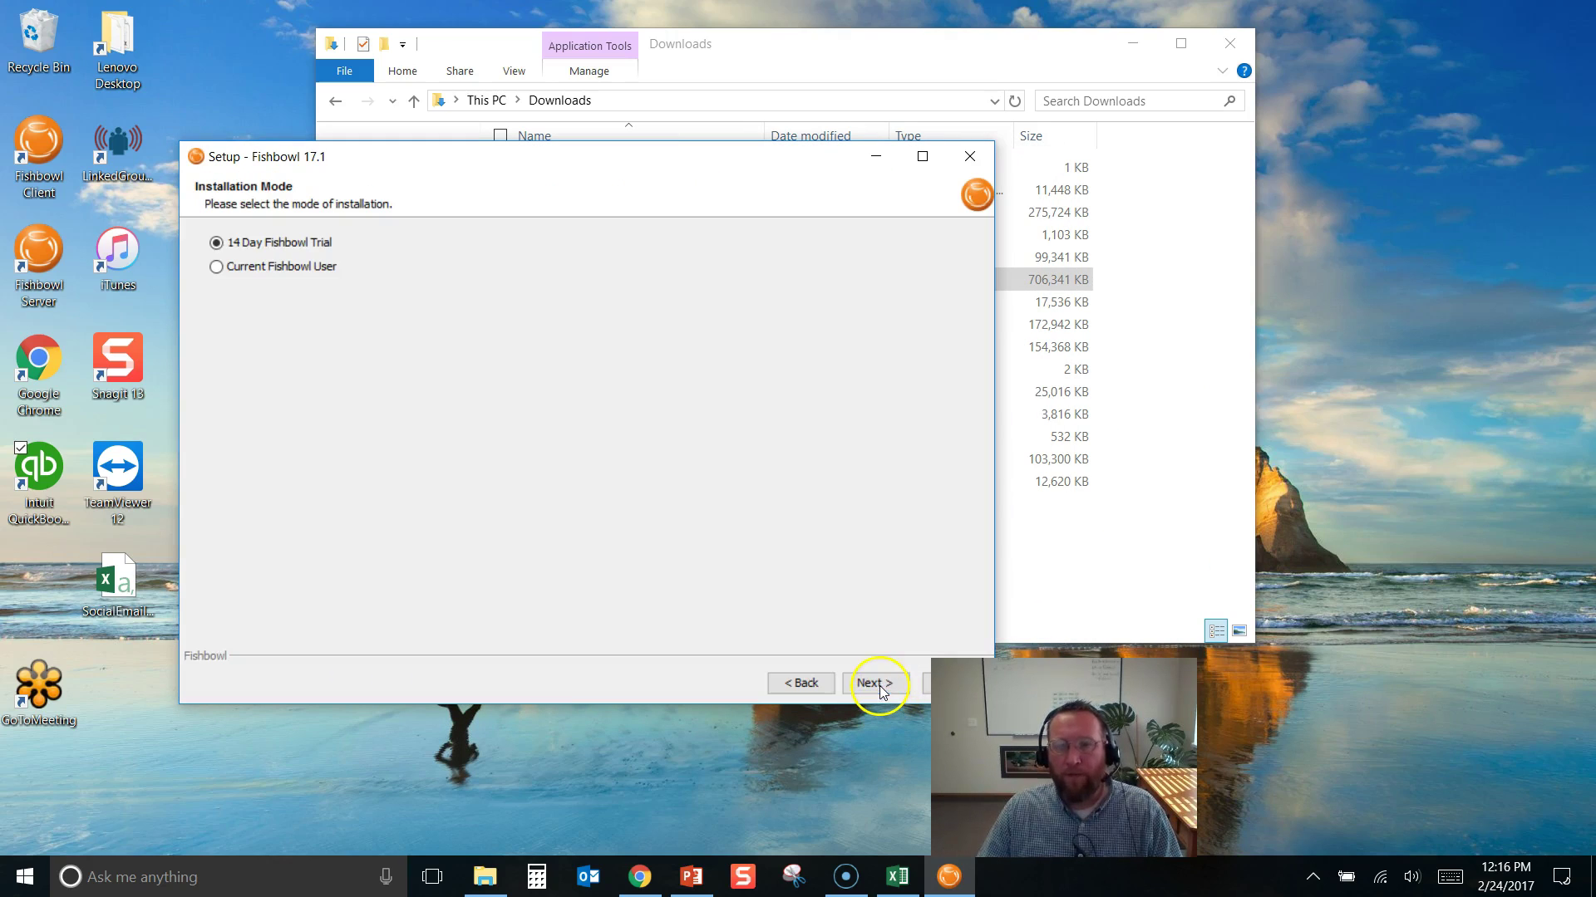
{"action": "left_click", "coordinate": [216, 267]}
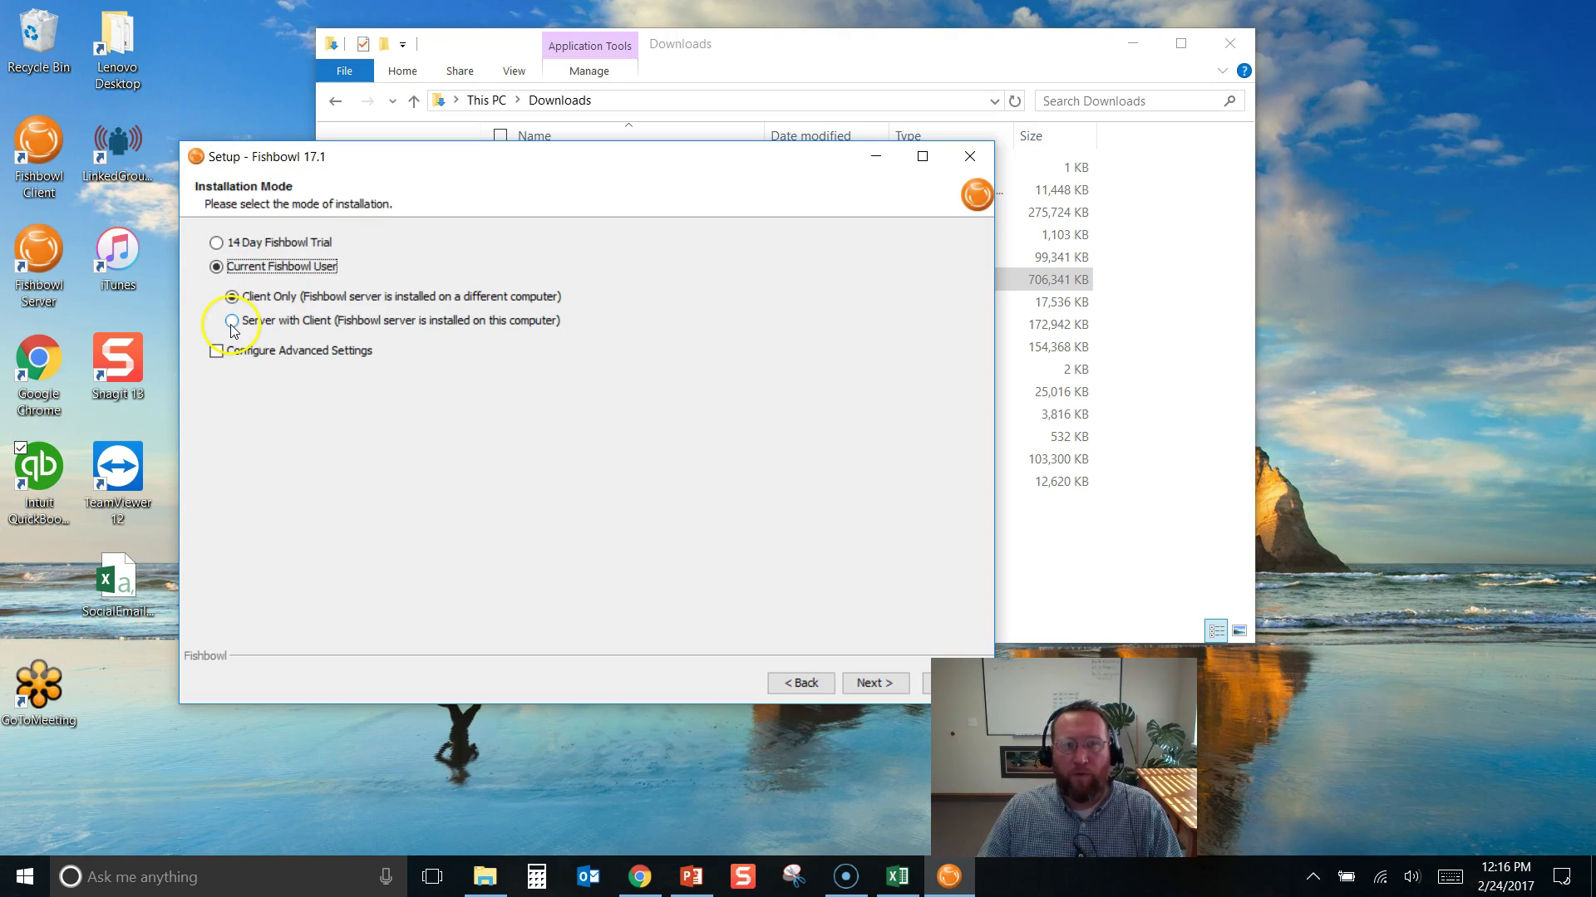
{"action": "left_click", "coordinate": [233, 323]}
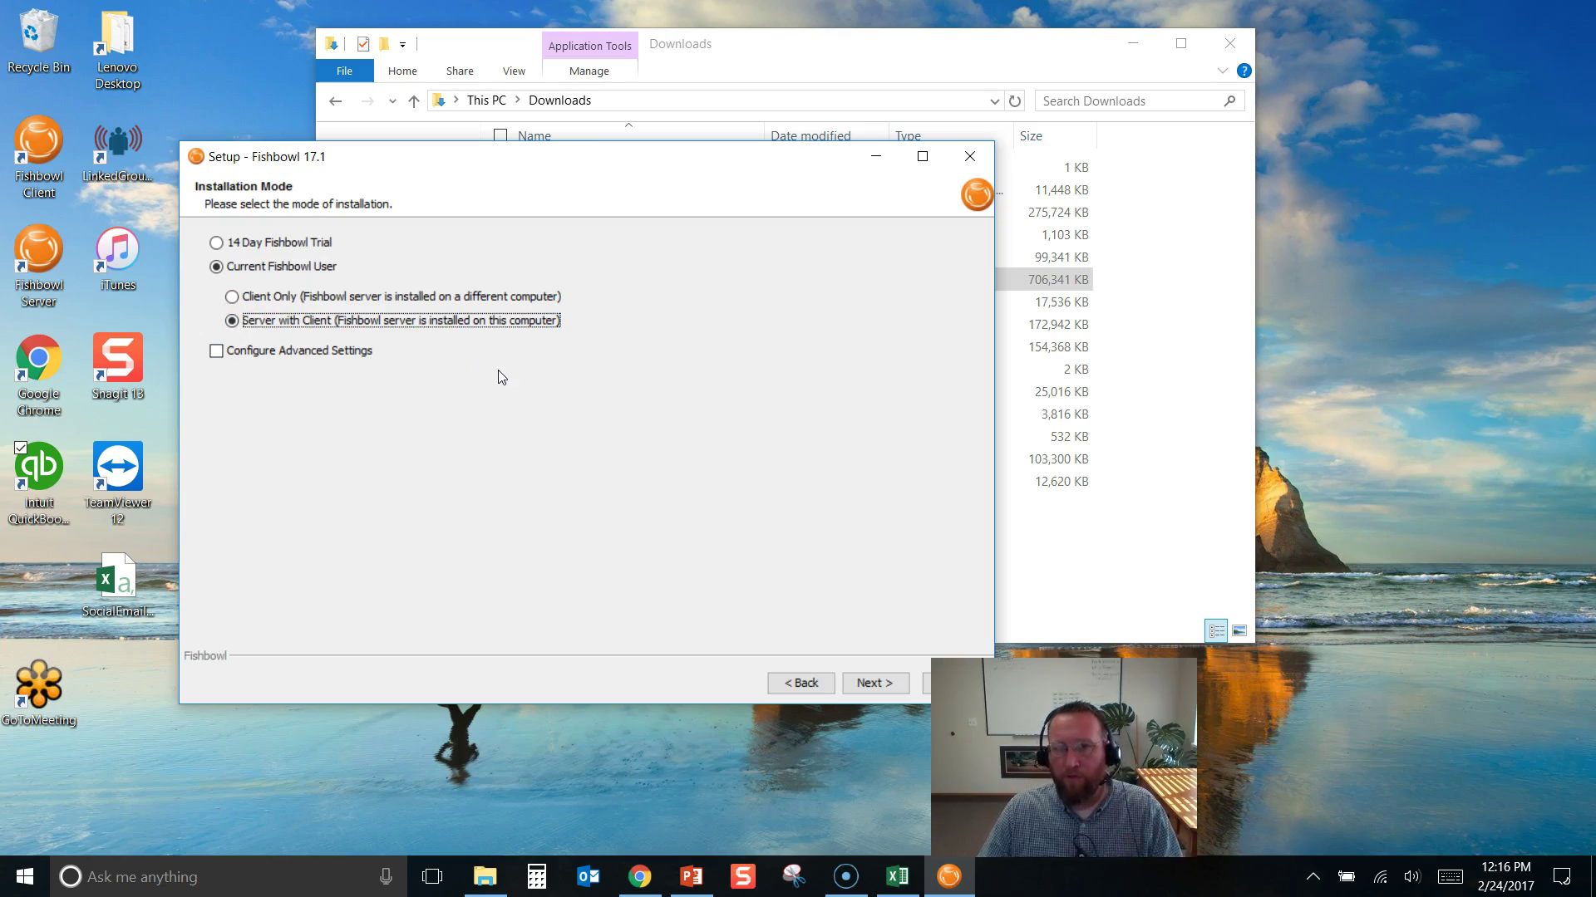
{"action": "left_click", "coordinate": [866, 684]}
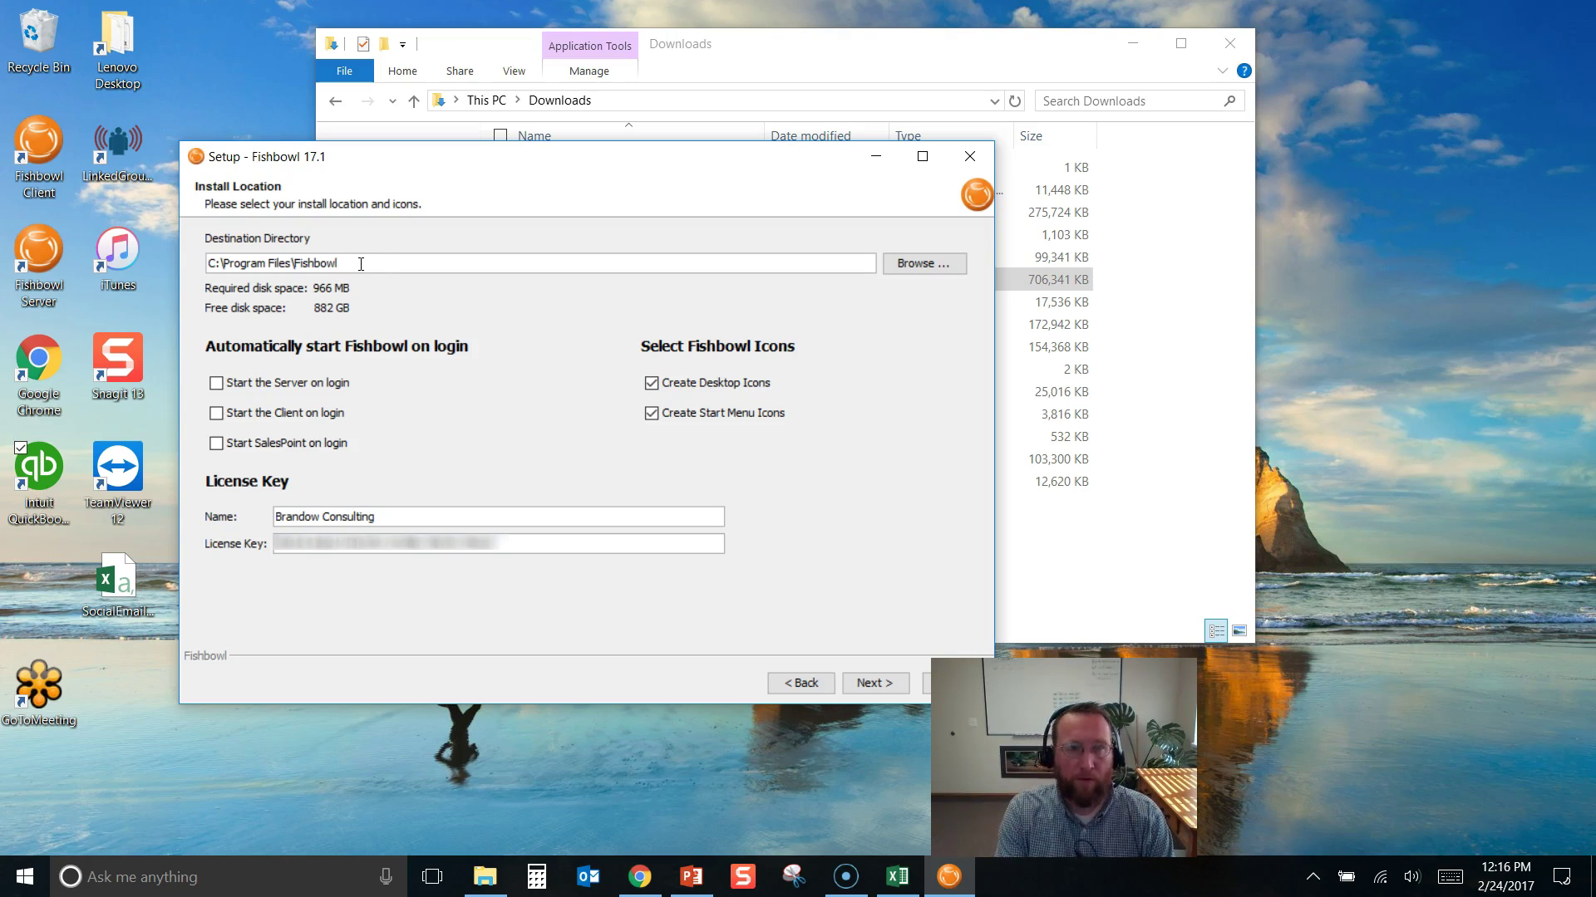
Keep the default install location and finish with Getting Started Help turned off
{"action": "left_click", "coordinate": [879, 685]}
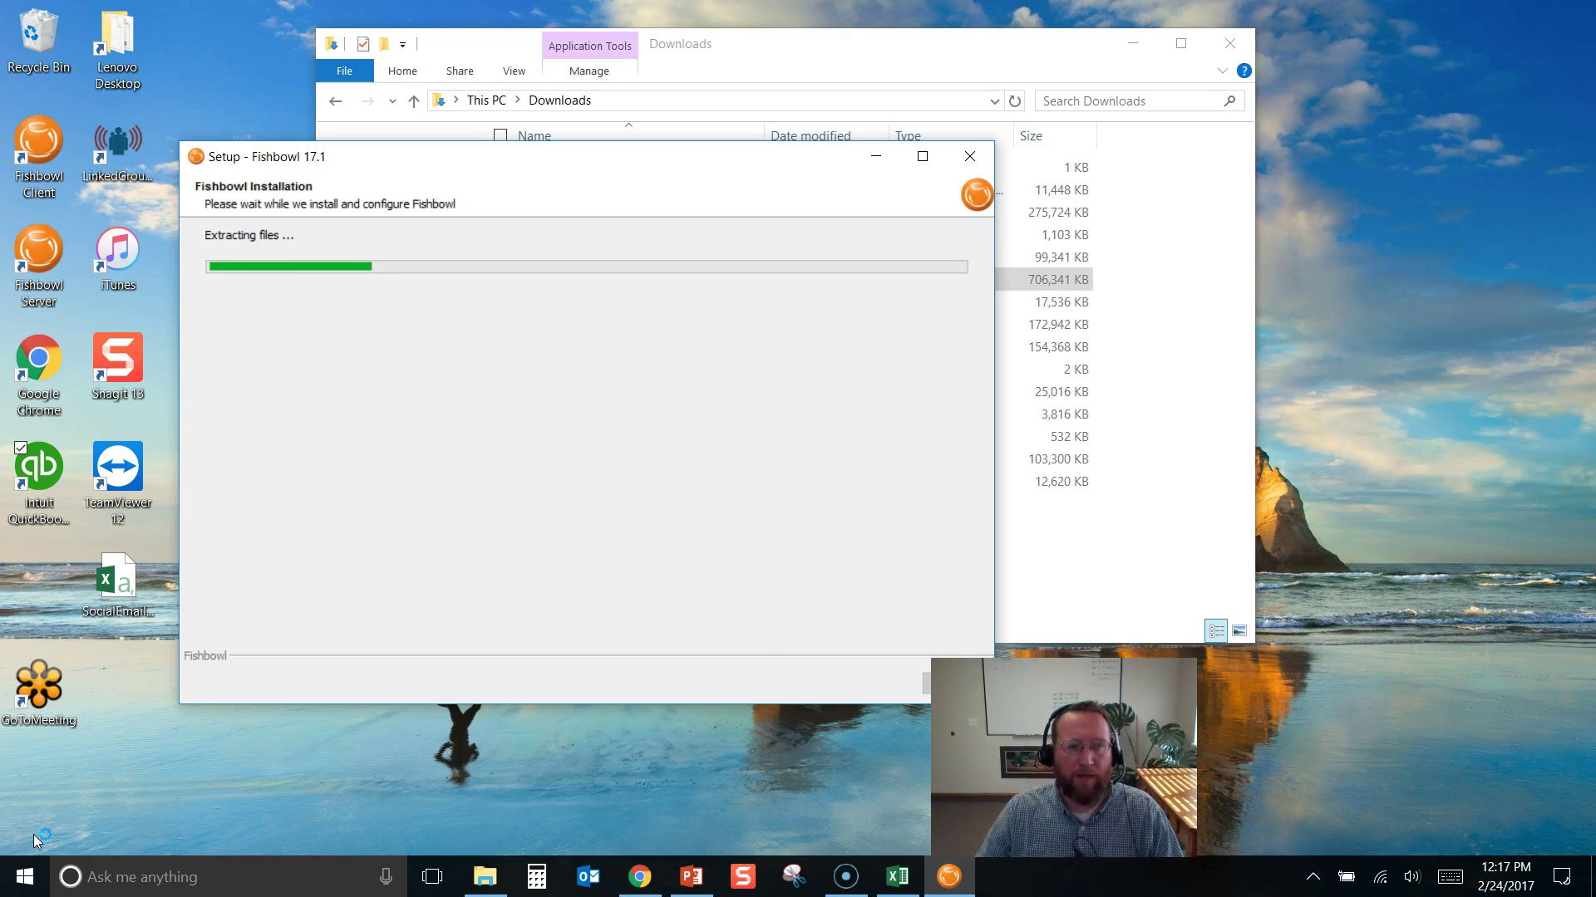
{"action": "left_click", "coordinate": [449, 346]}
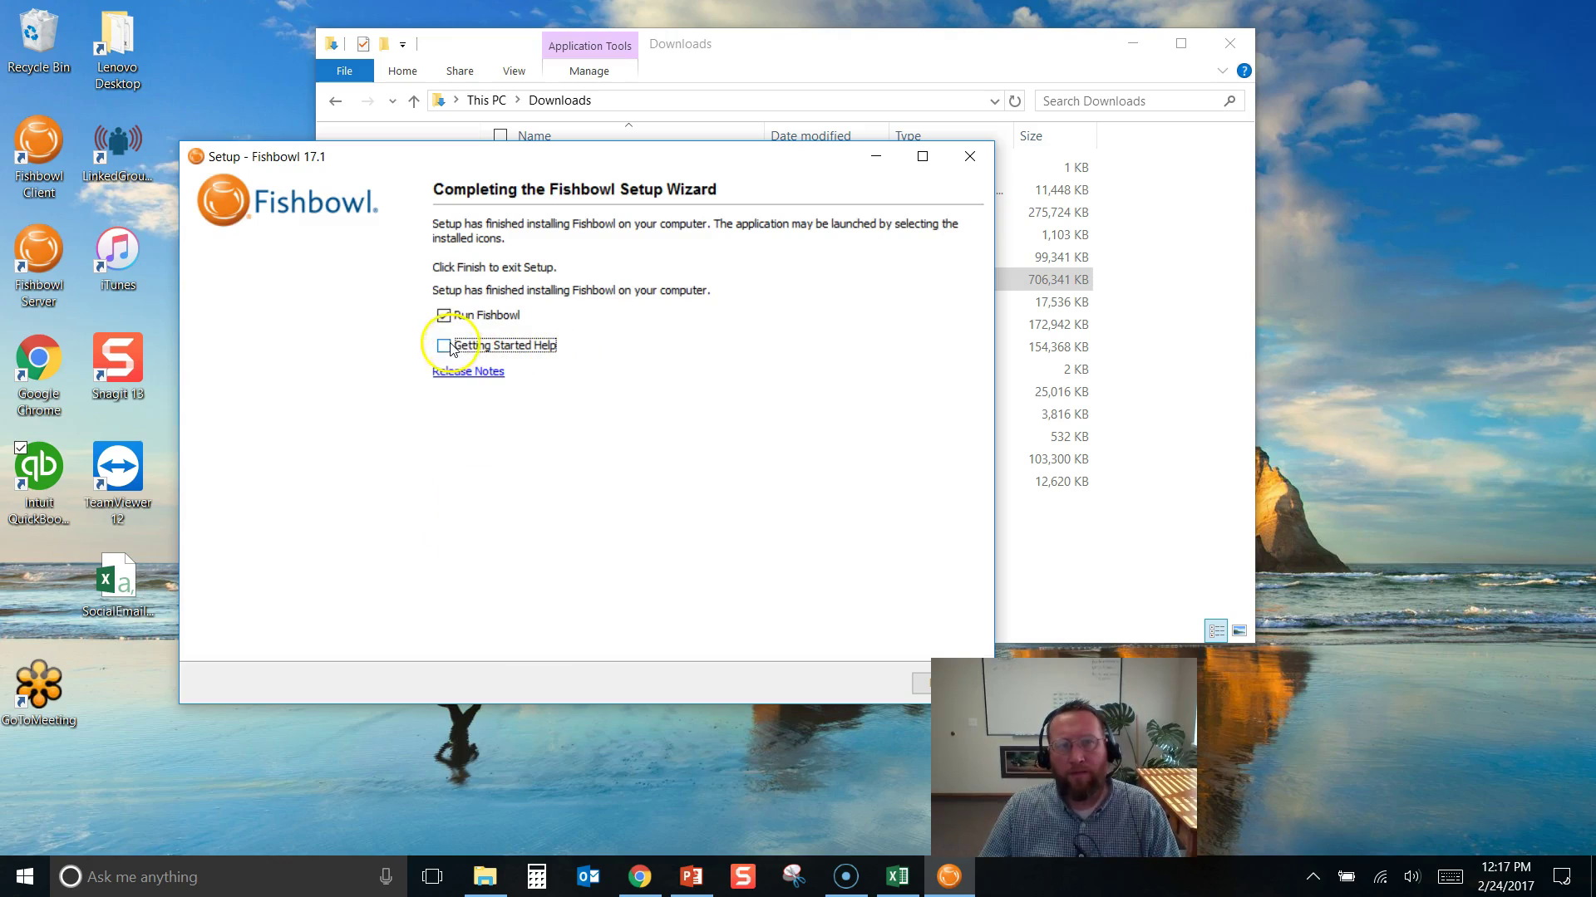
{"action": "left_click", "coordinate": [446, 346]}
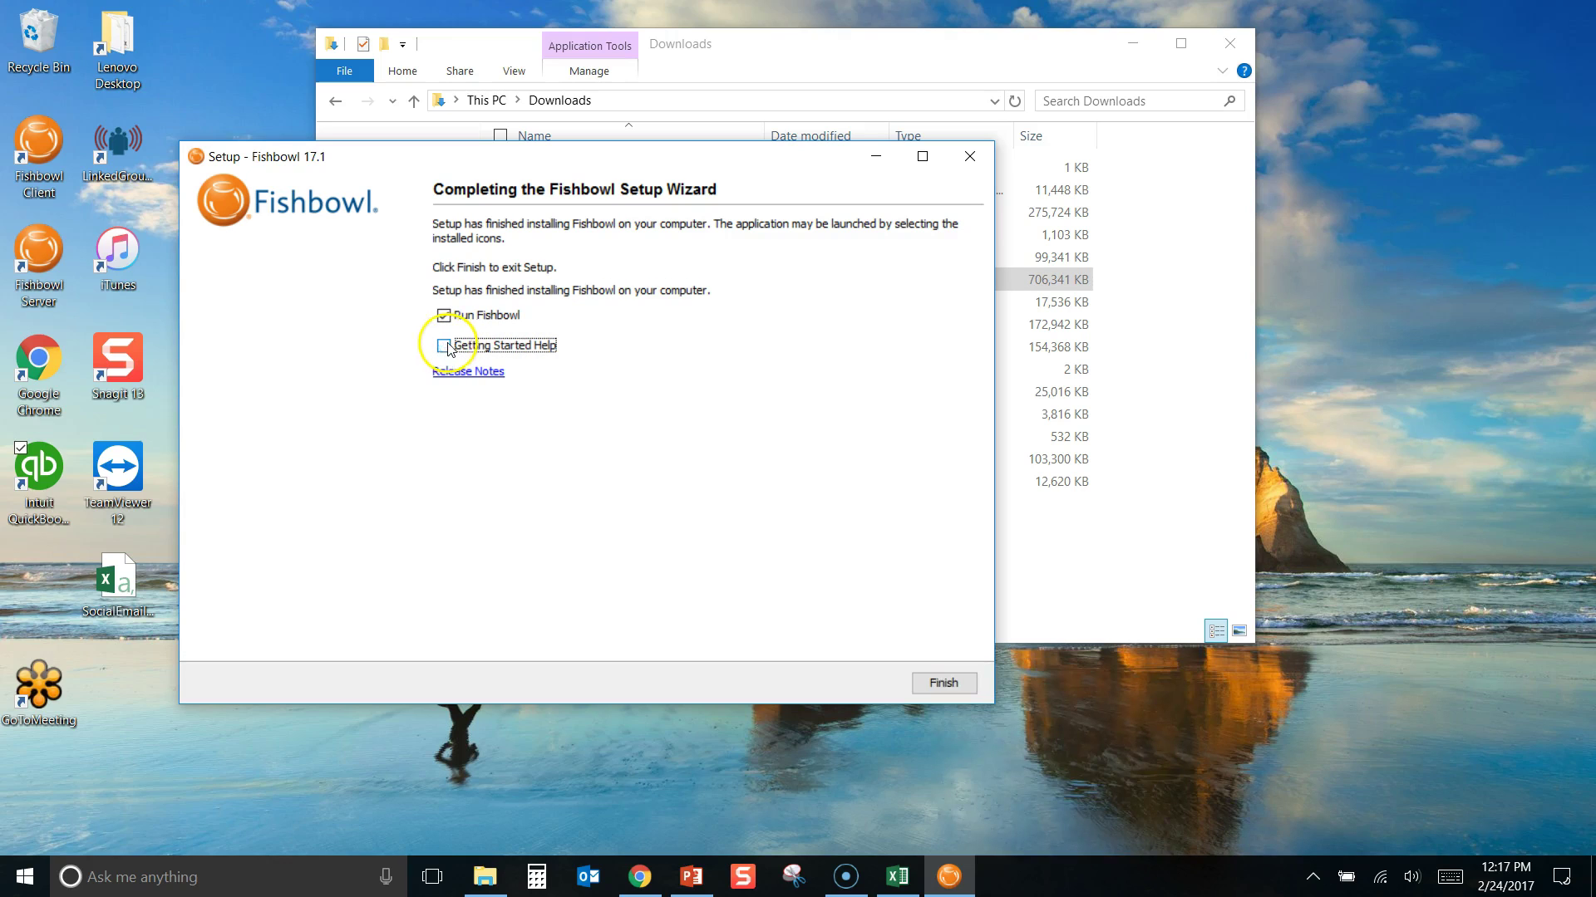
{"action": "left_click", "coordinate": [927, 688]}
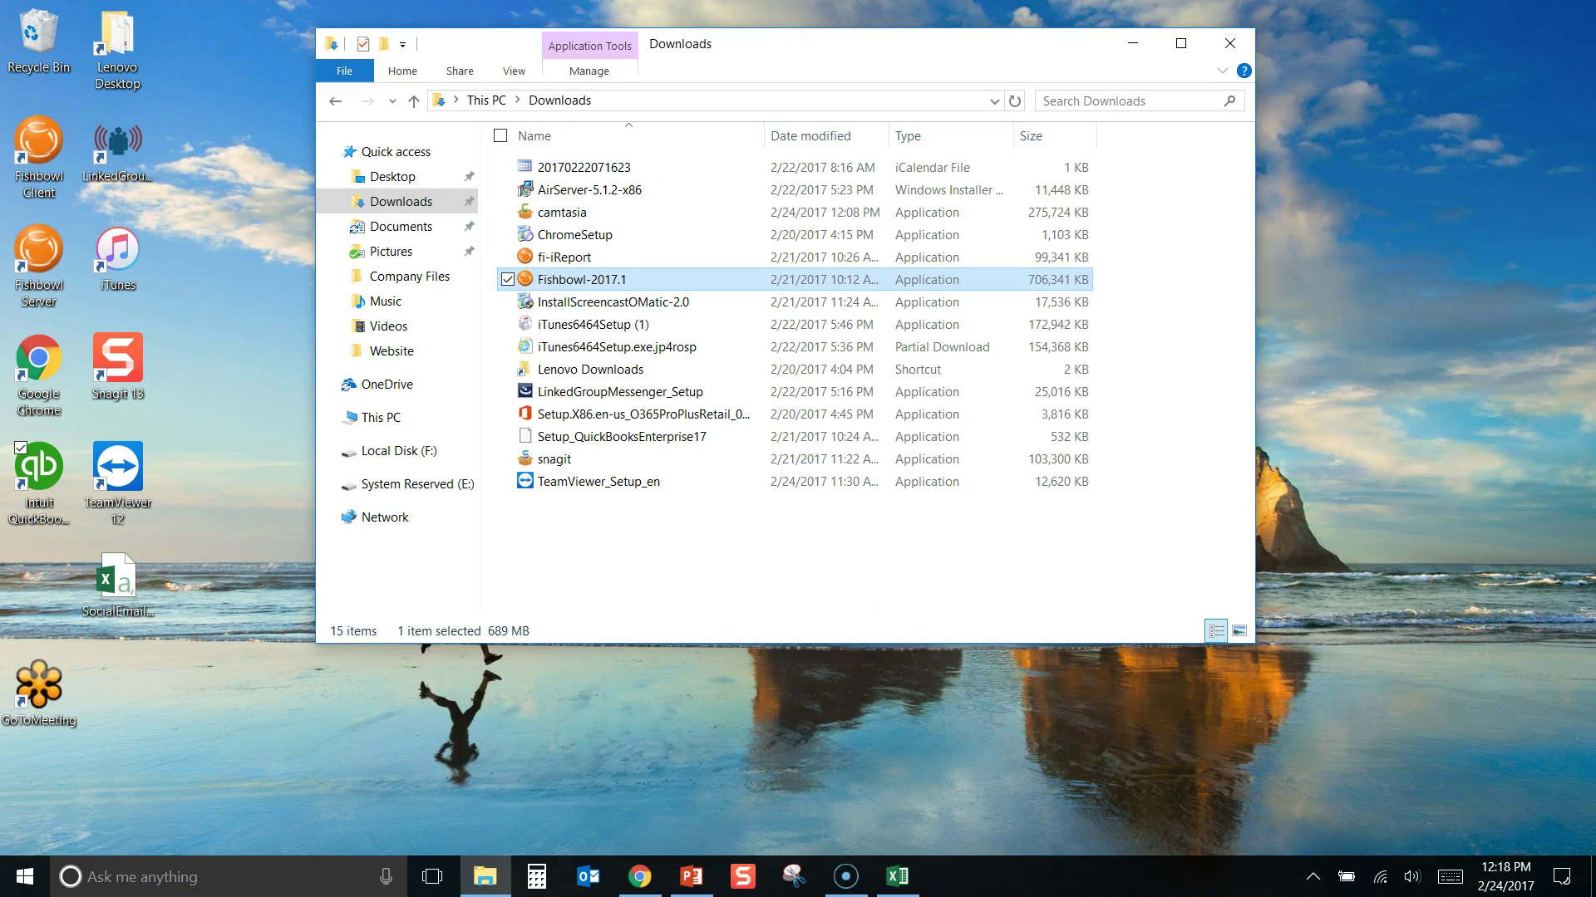
Activate Fishbowl Inventory By Internet and dismiss the activation-complete message
{"action": "left_click", "coordinate": [1313, 877]}
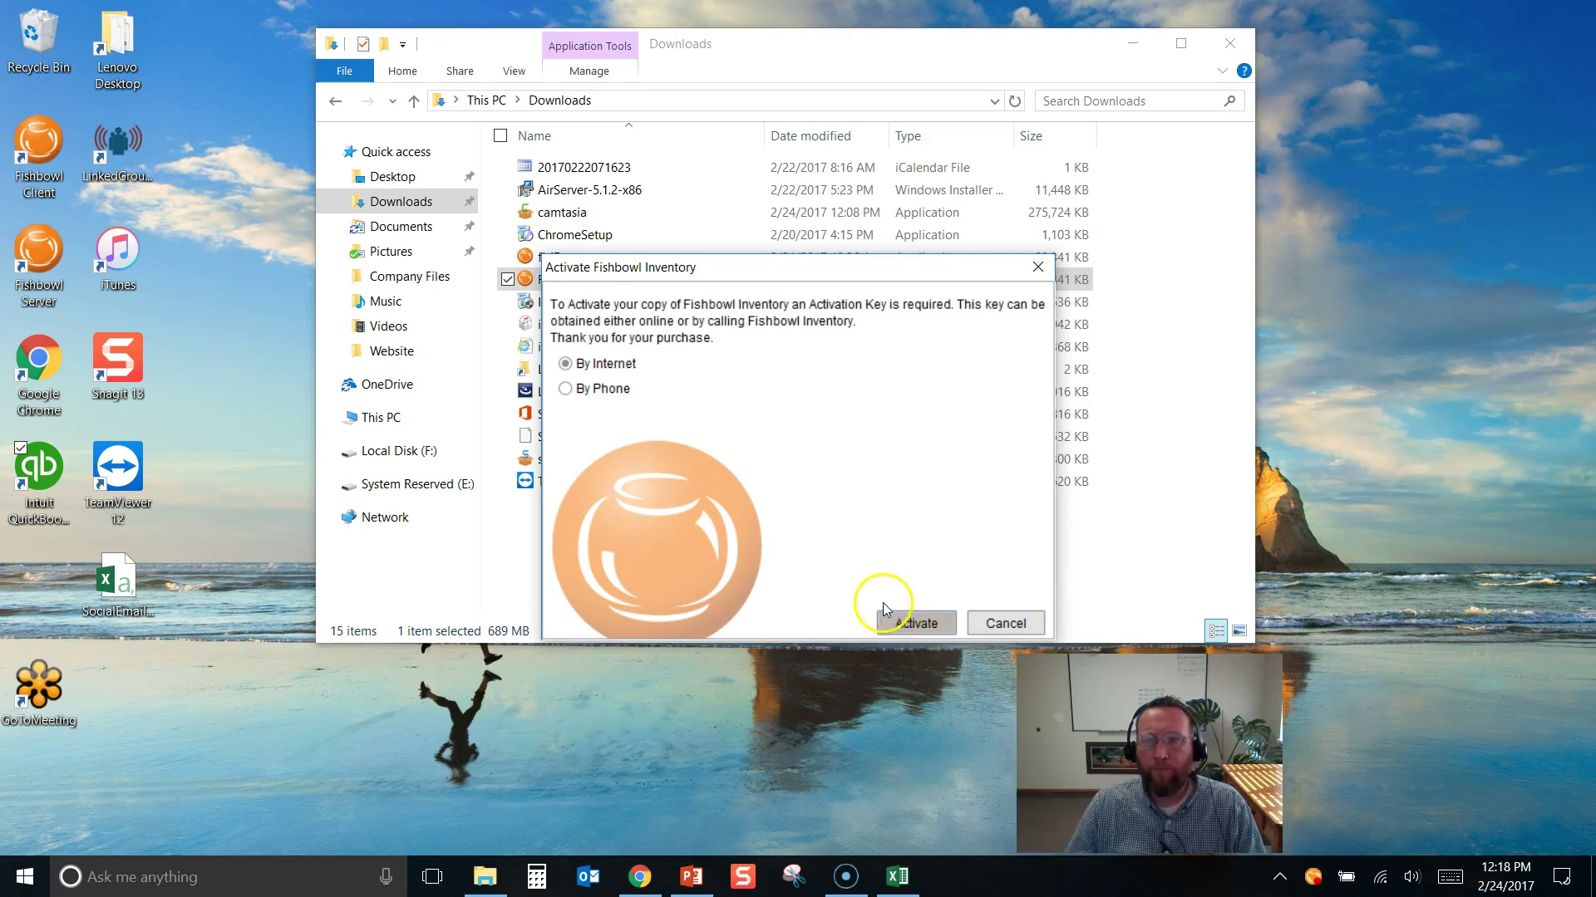
{"action": "left_click", "coordinate": [914, 624]}
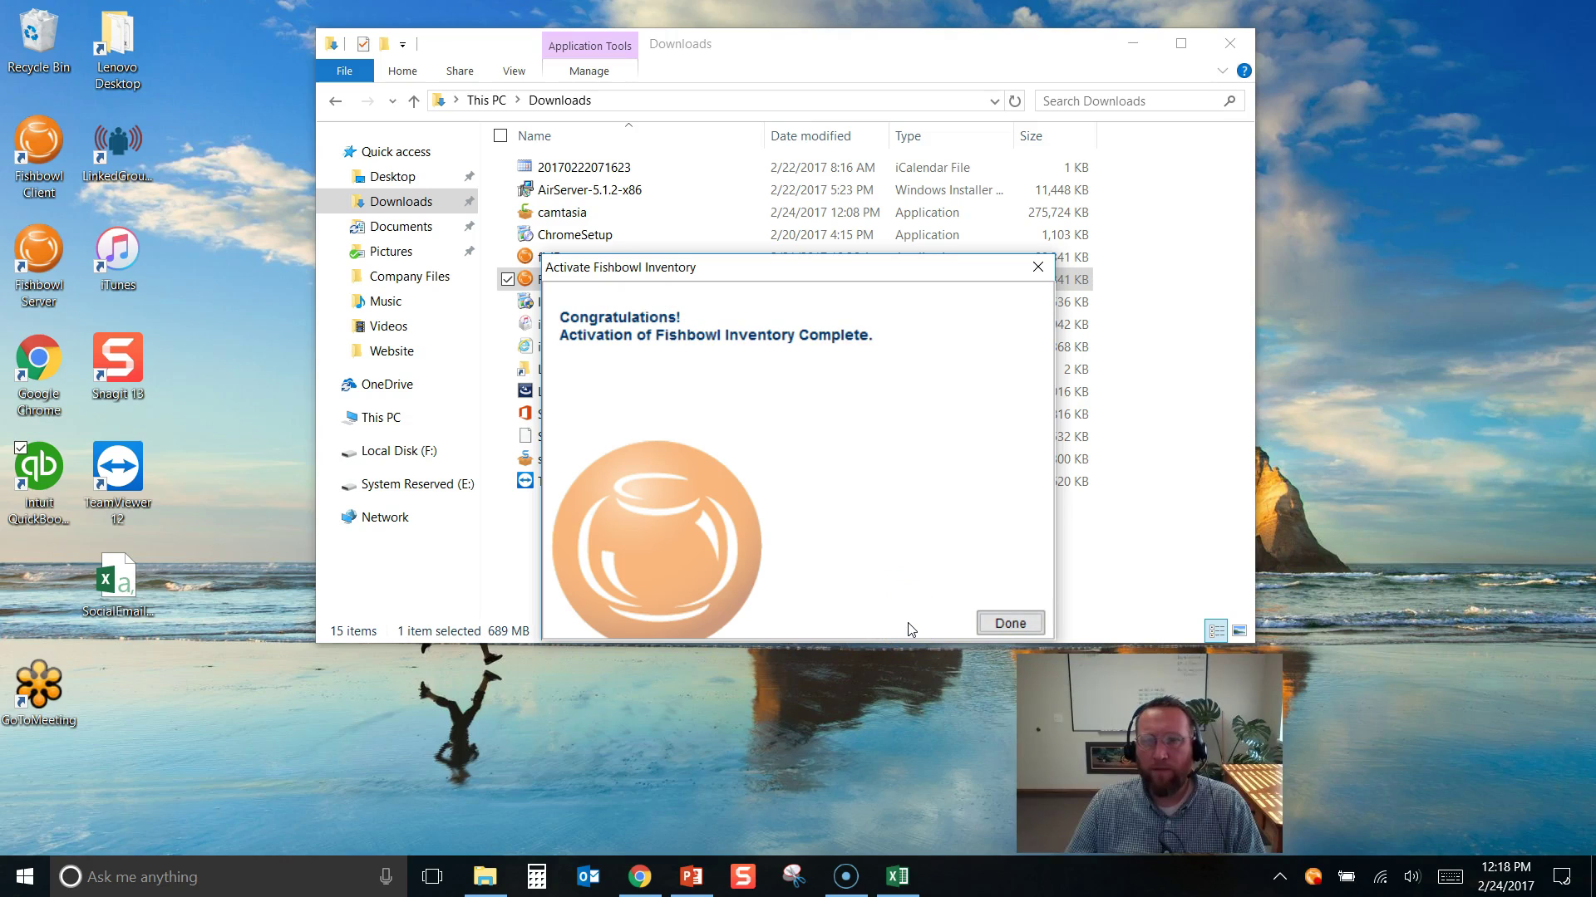
{"action": "left_click", "coordinate": [1010, 625]}
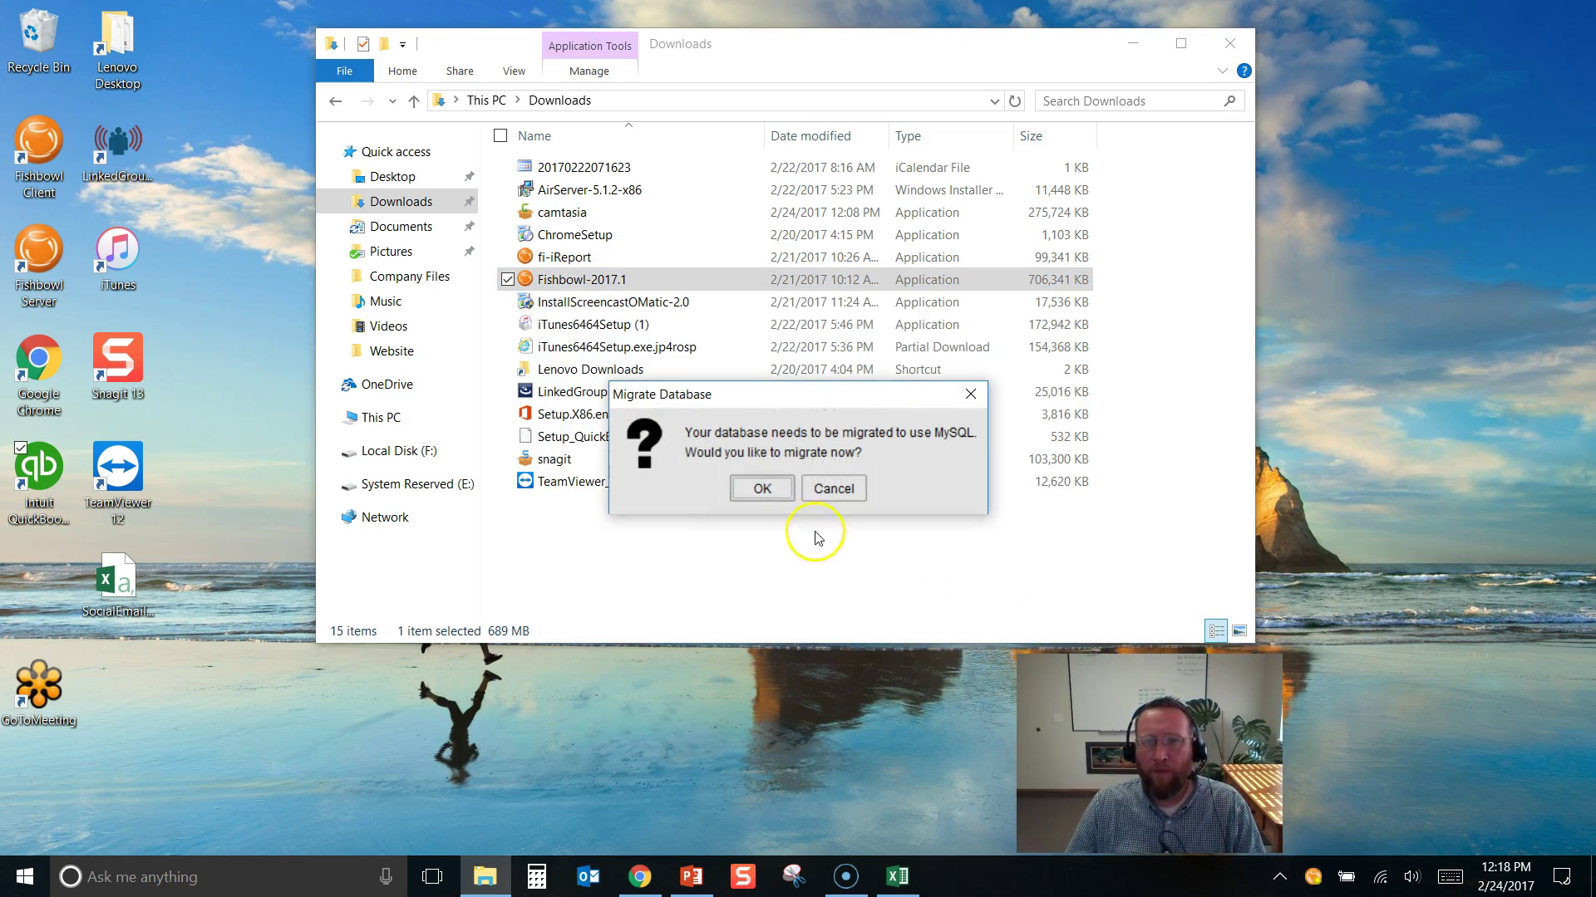
Approve the MySQL migration, allow Fishbowl through the firewall, and dismiss the Migration Success message
{"action": "left_click", "coordinate": [792, 490]}
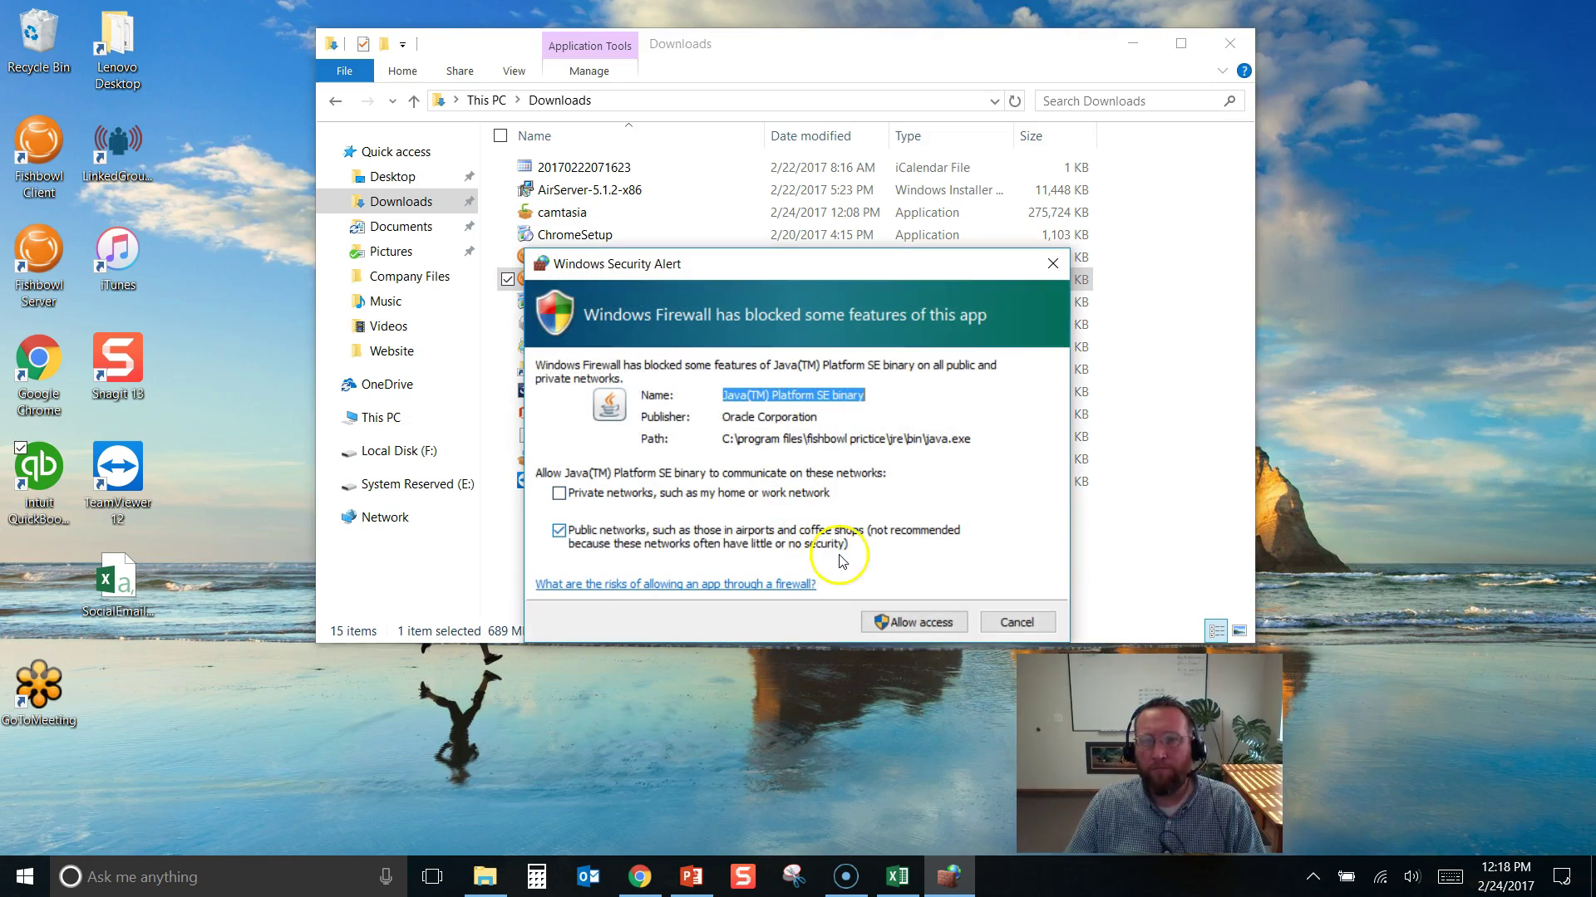
{"action": "left_click", "coordinate": [918, 624]}
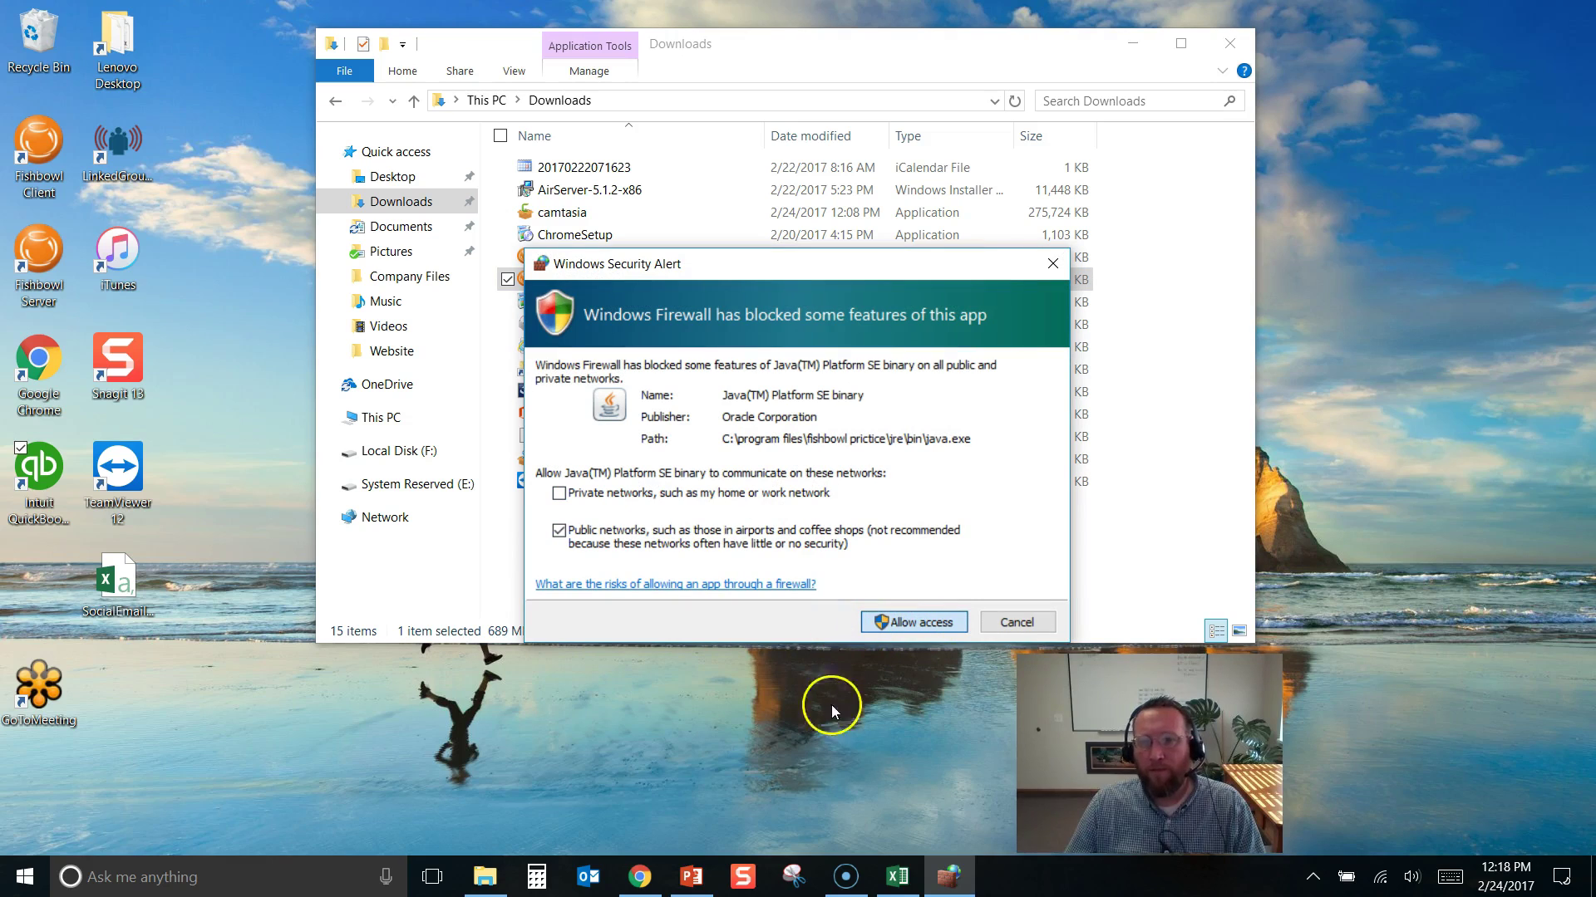
{"action": "key", "text": "Return"}
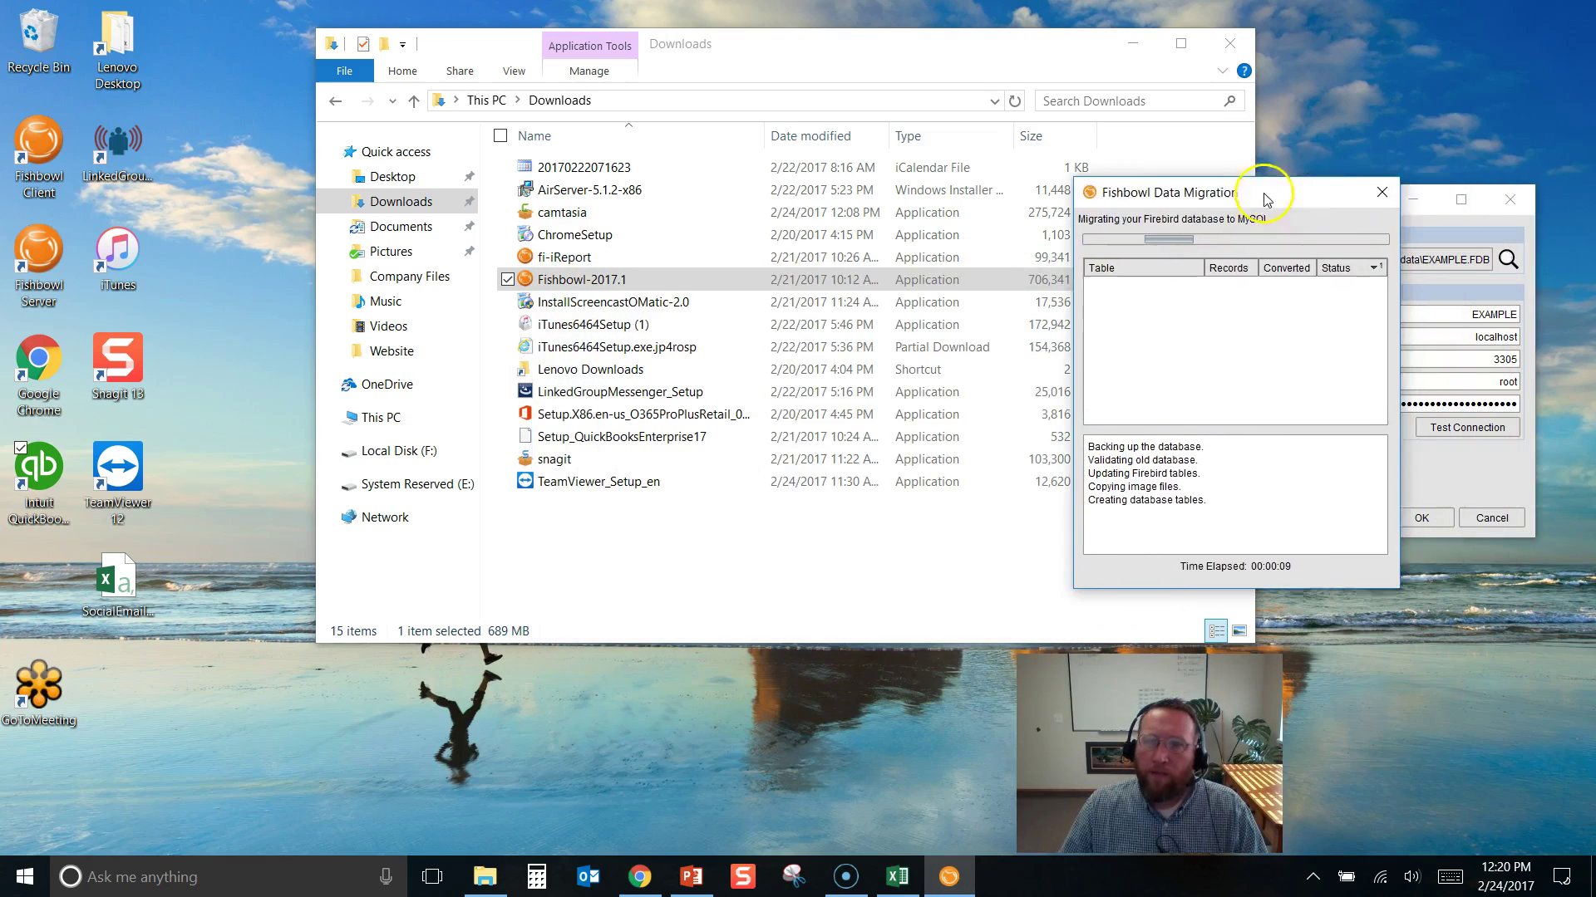
{"action": "left_click_drag", "start_coordinate": [1265, 200], "coordinate": [869, 178]}
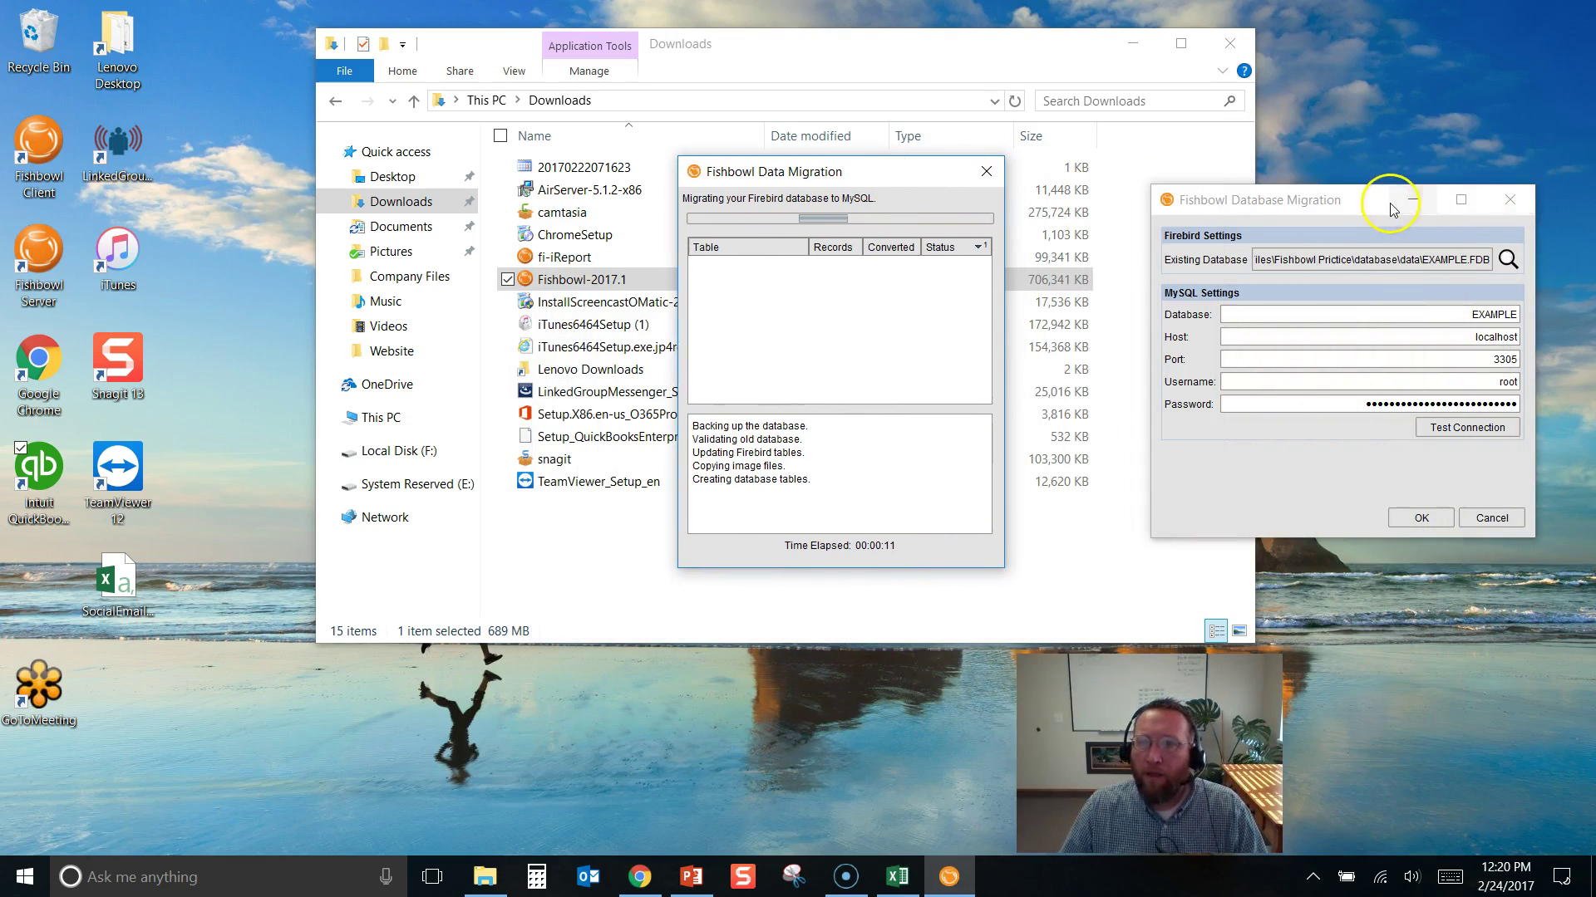
{"action": "left_click_drag", "start_coordinate": [1393, 209], "coordinate": [1259, 339]}
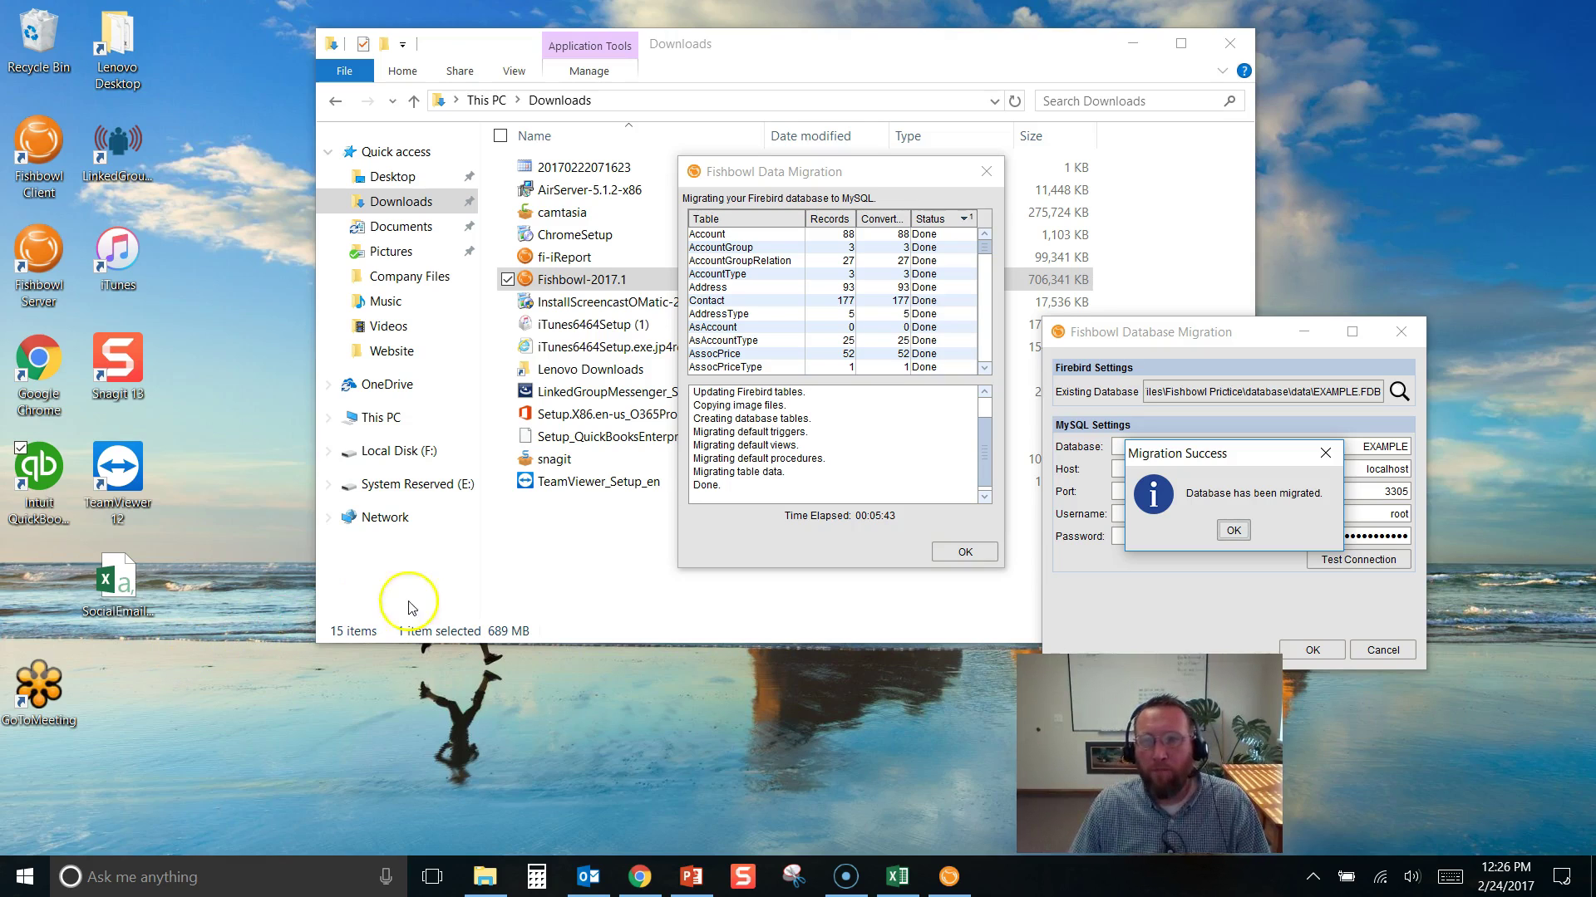
{"action": "left_click", "coordinate": [1233, 531]}
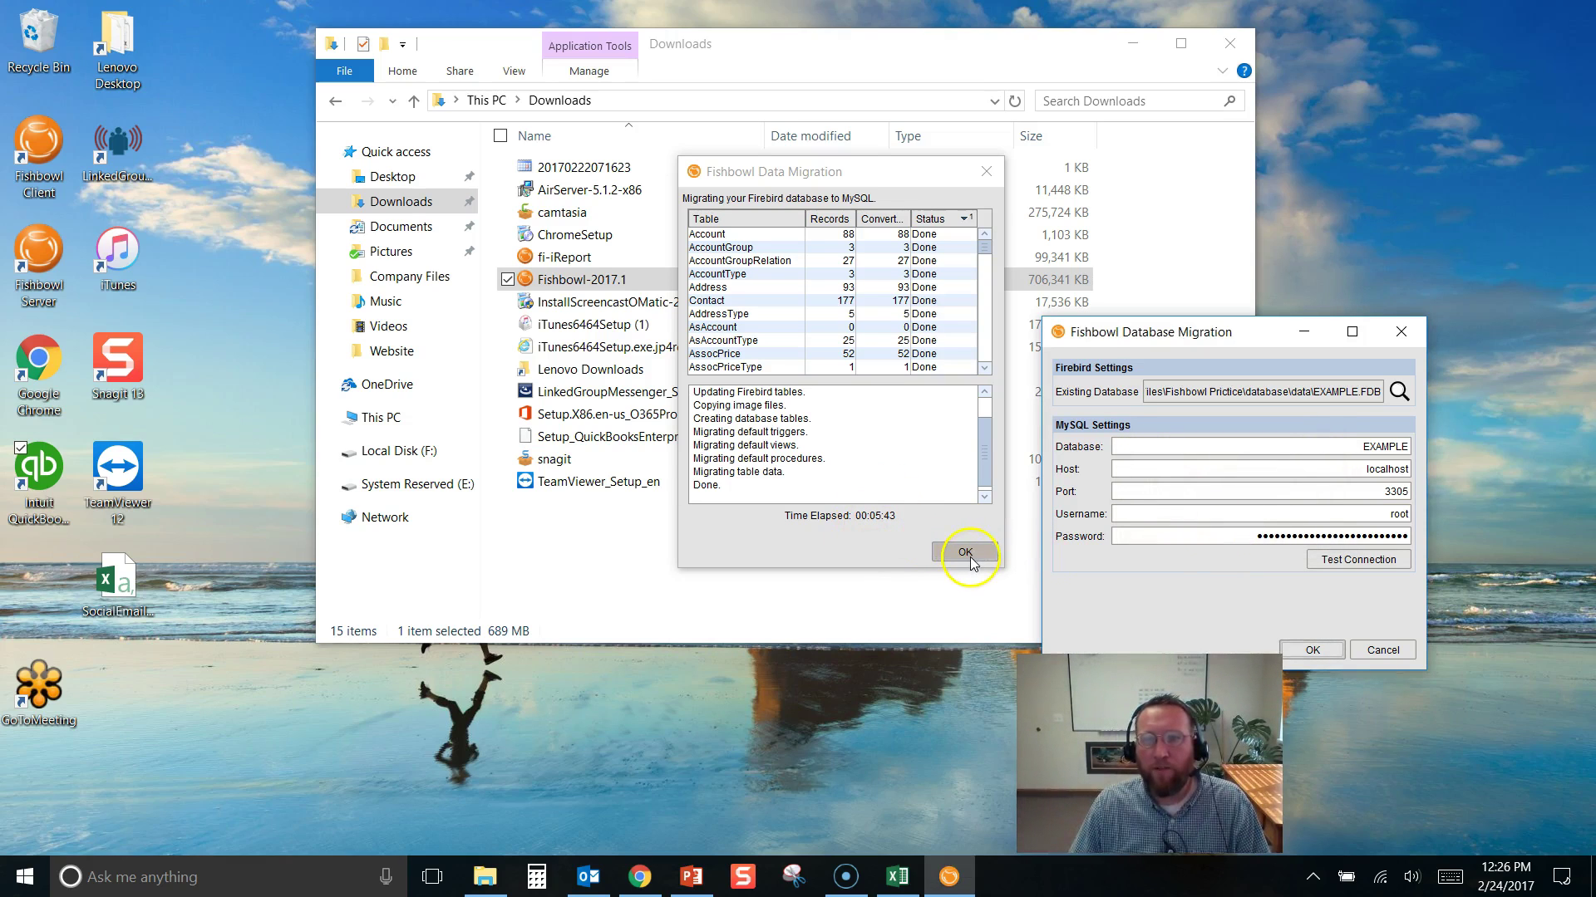
{"action": "left_click", "coordinate": [966, 553]}
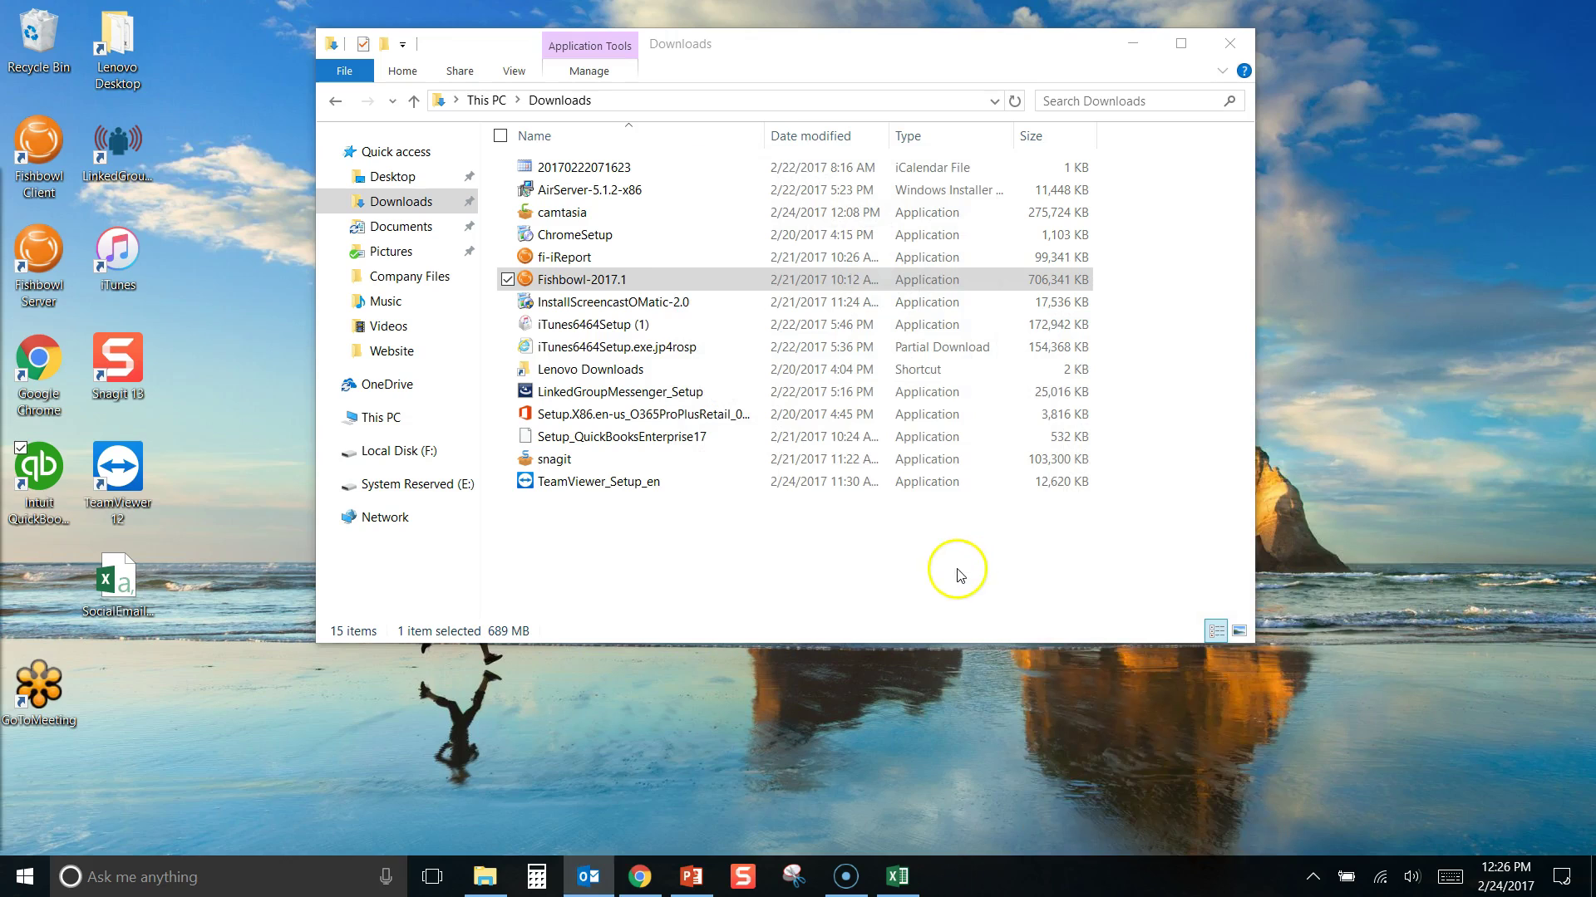
{"action": "left_click", "coordinate": [1313, 878]}
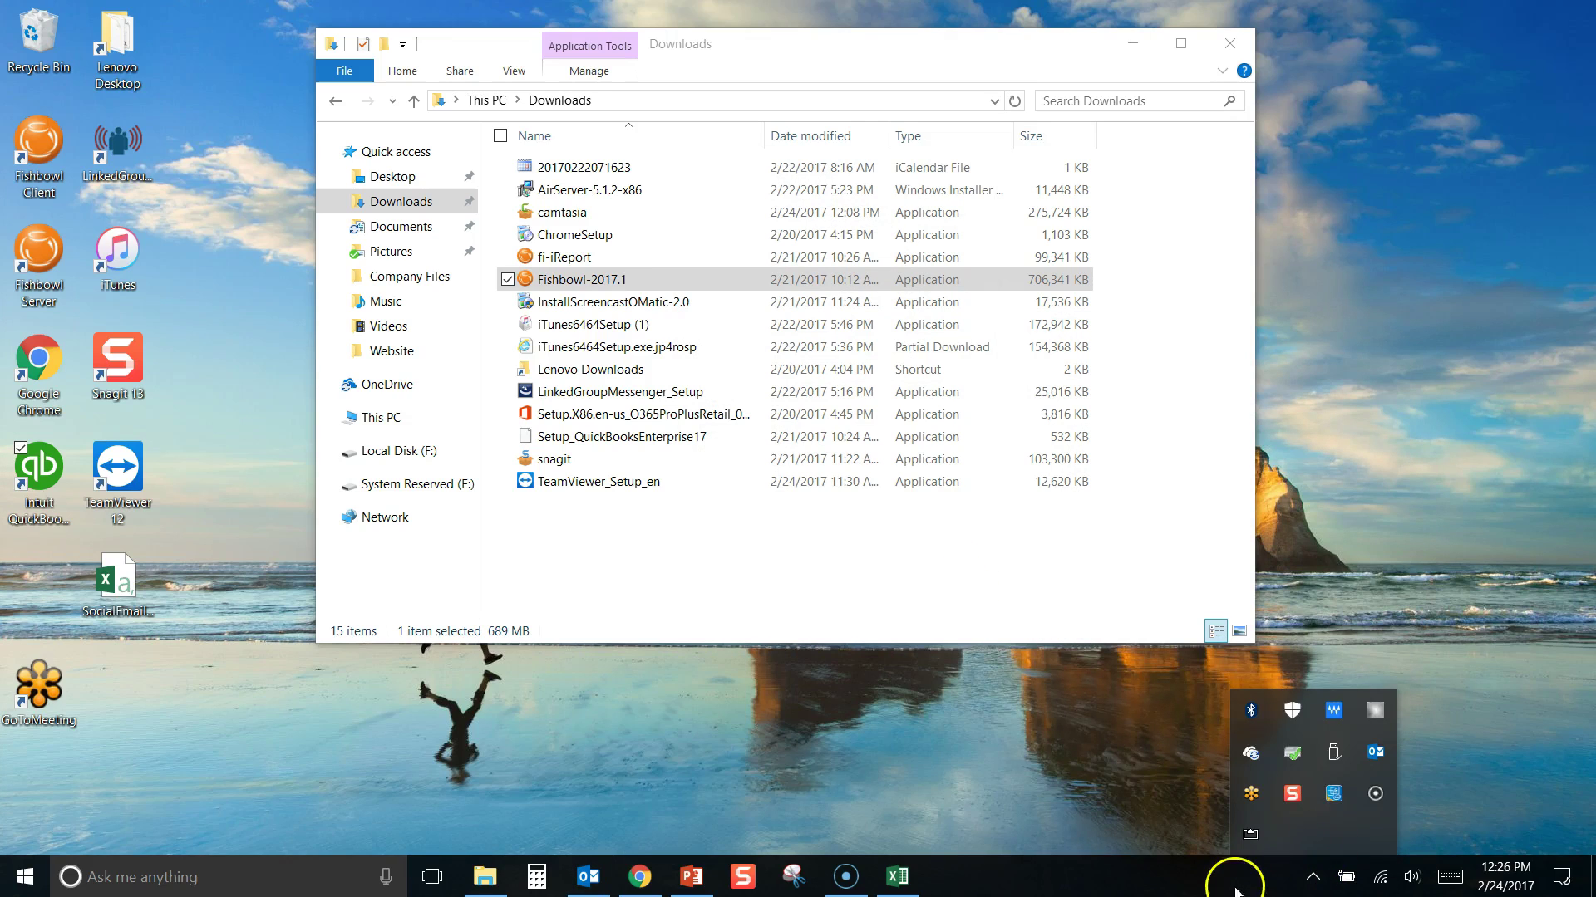
{"action": "left_click", "coordinate": [1230, 873]}
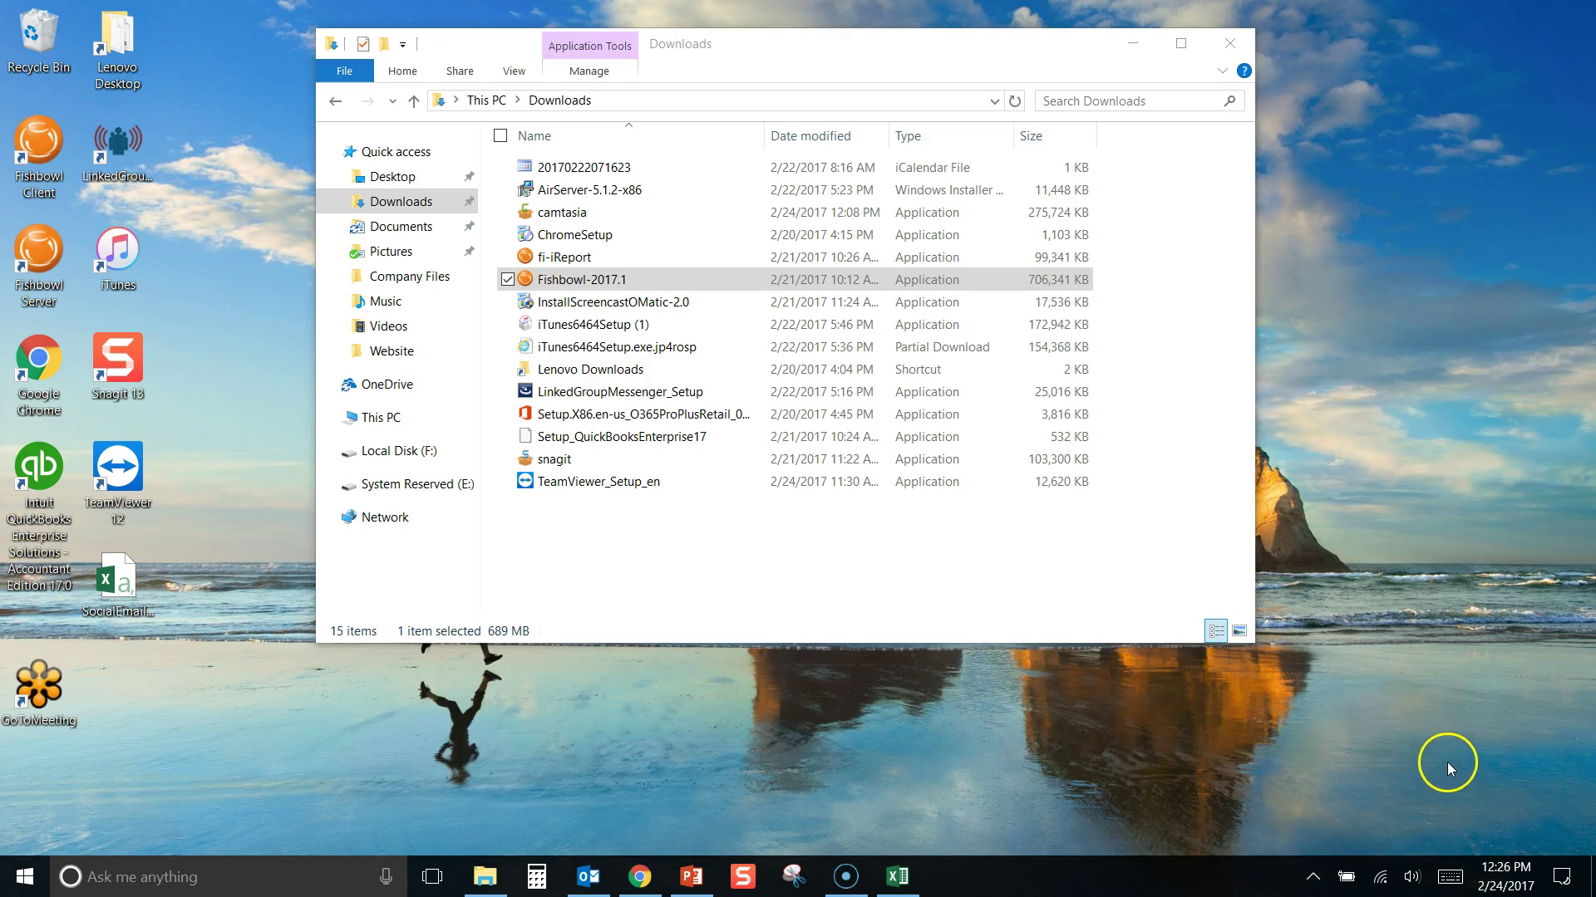
{"action": "left_click", "coordinate": [1317, 876]}
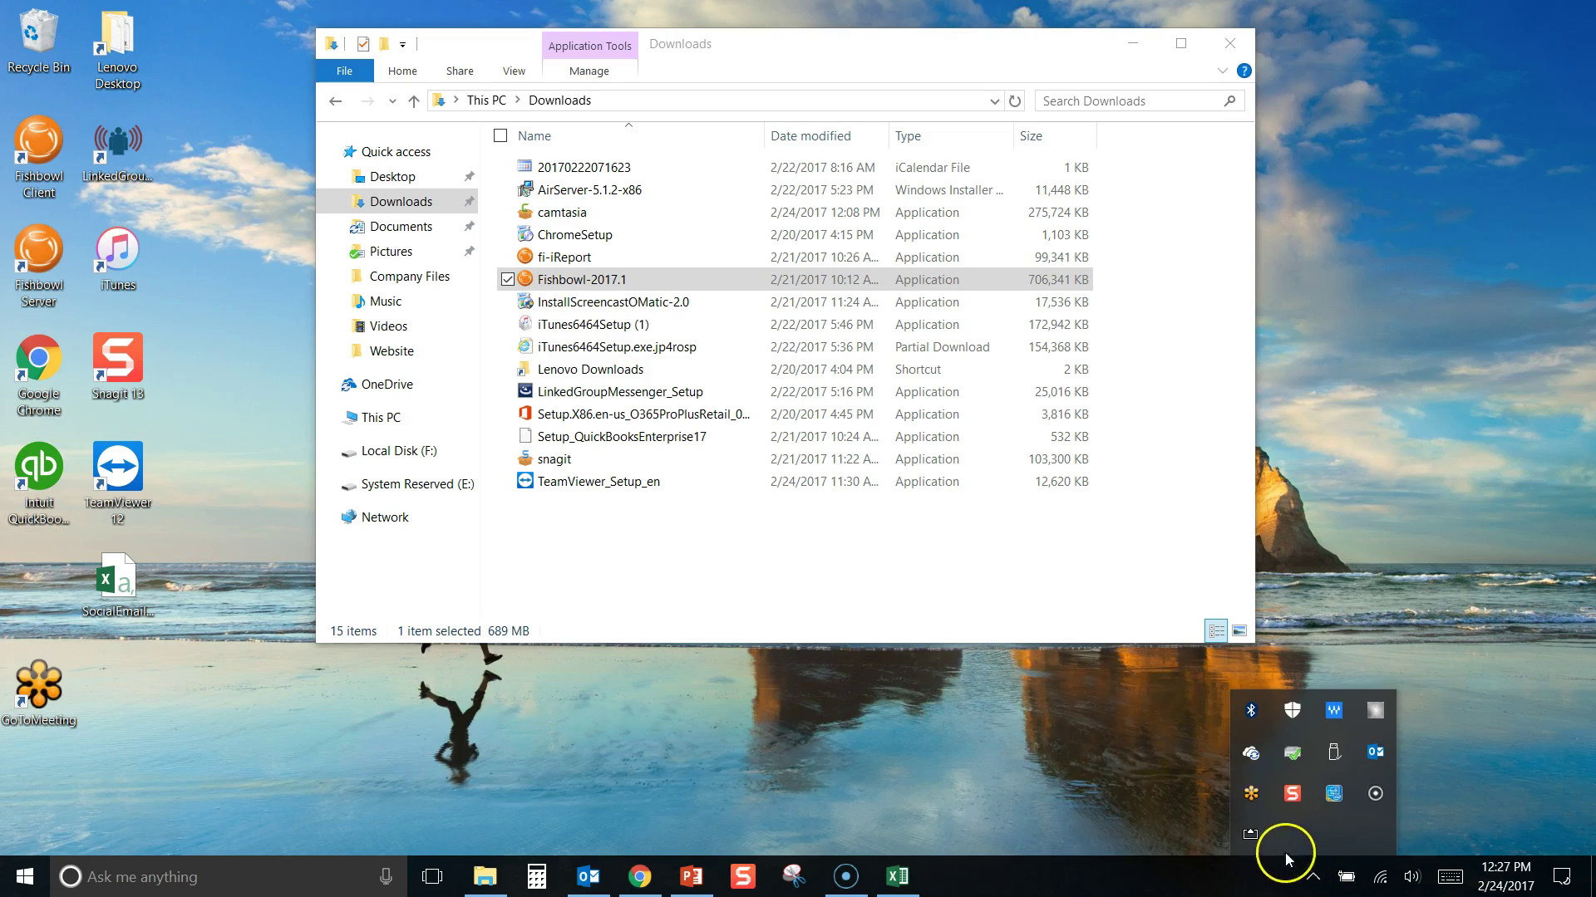
{"action": "left_click", "coordinate": [250, 582]}
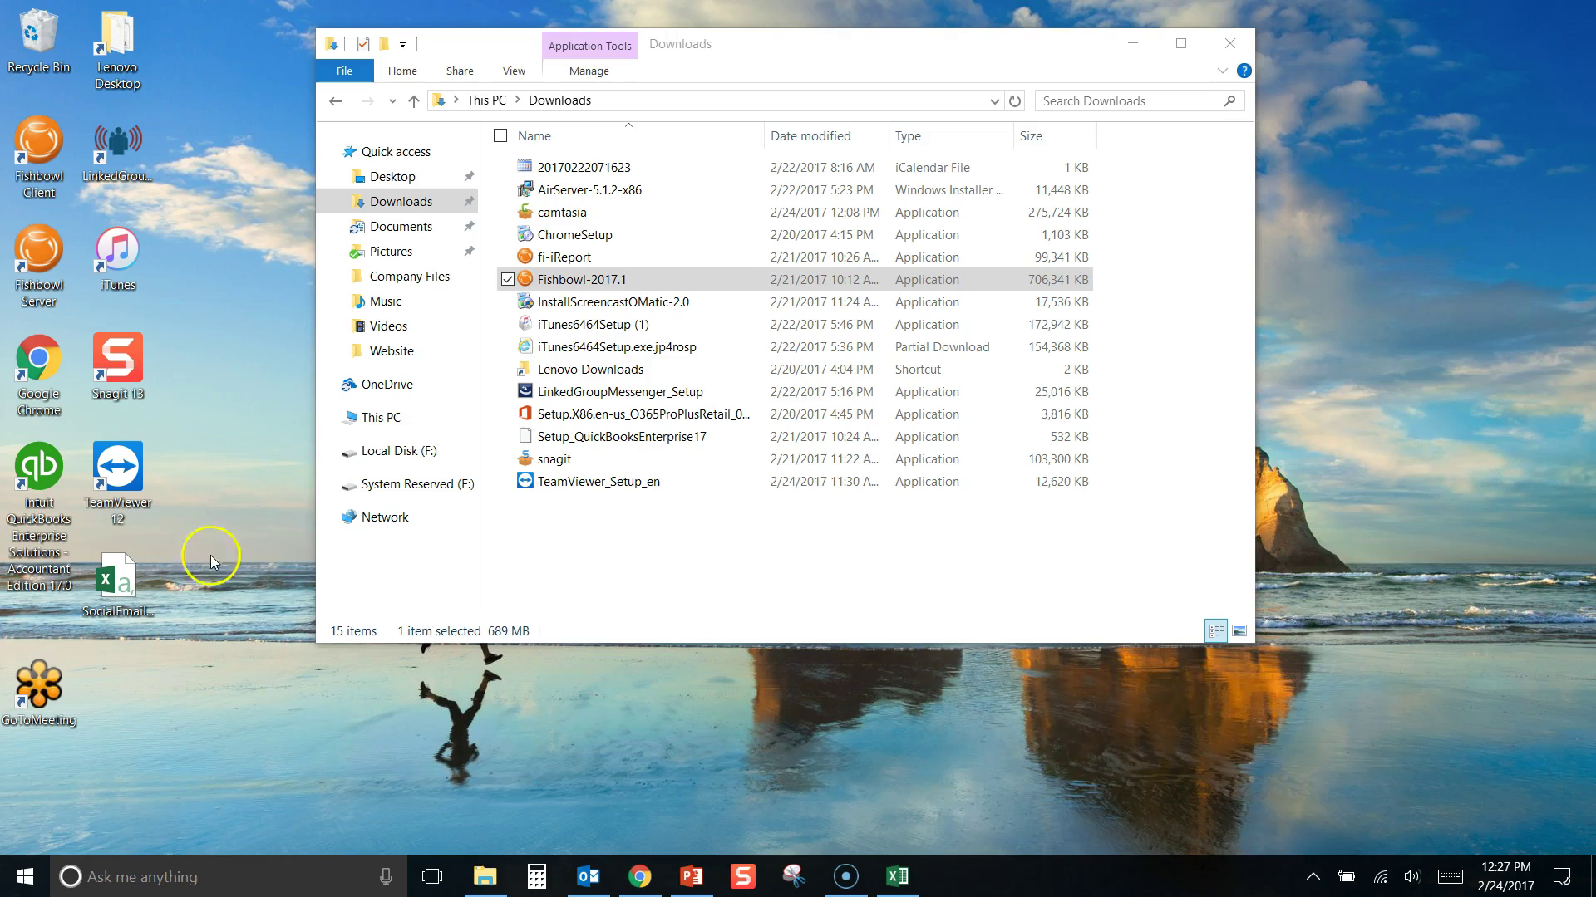
Launch Fishbowl Server from the desktop and open Local Disk (C:) under This PC
{"action": "left_click", "coordinate": [35, 266]}
{"action": "double_click", "coordinate": [35, 270]}
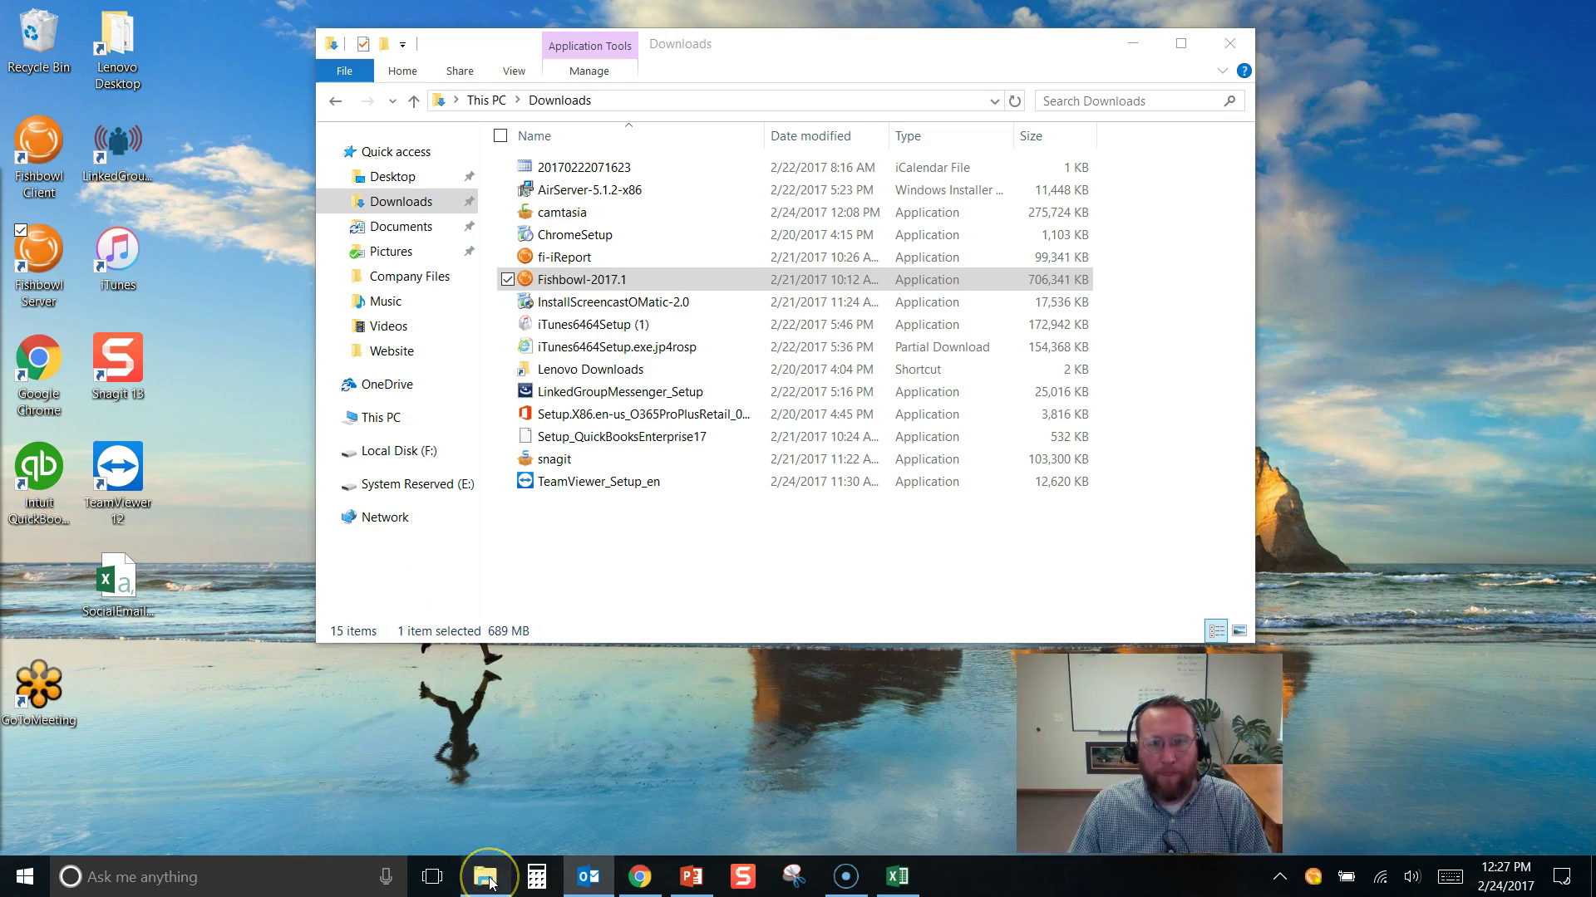
{"action": "mouse_move", "coordinate": [489, 881]}
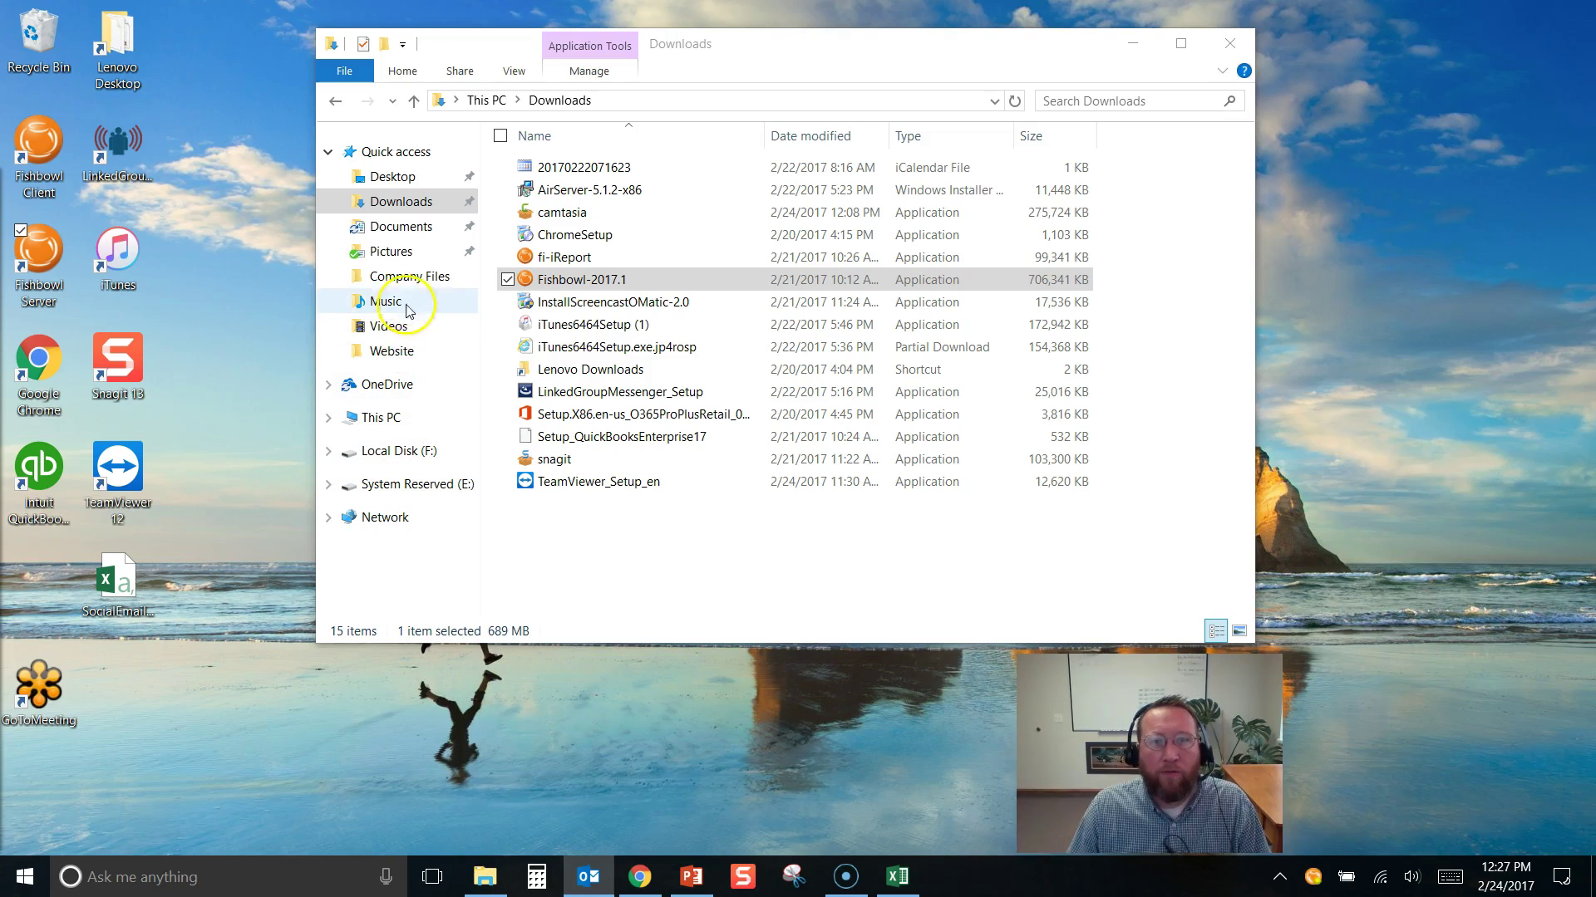
{"action": "left_click", "coordinate": [387, 420]}
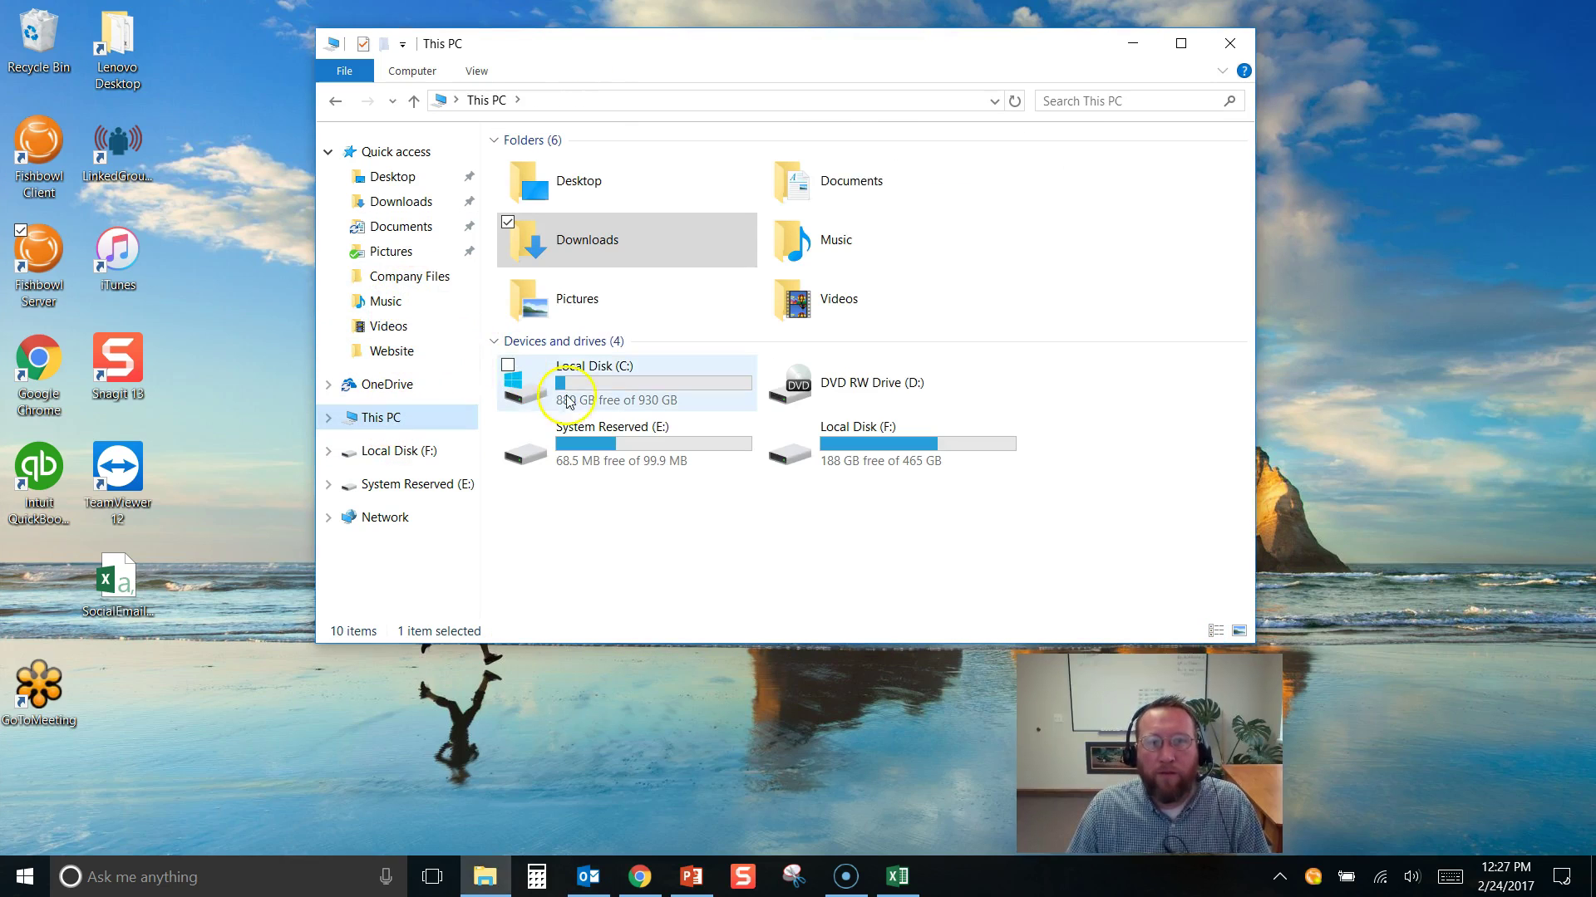
{"action": "double_click", "coordinate": [591, 395]}
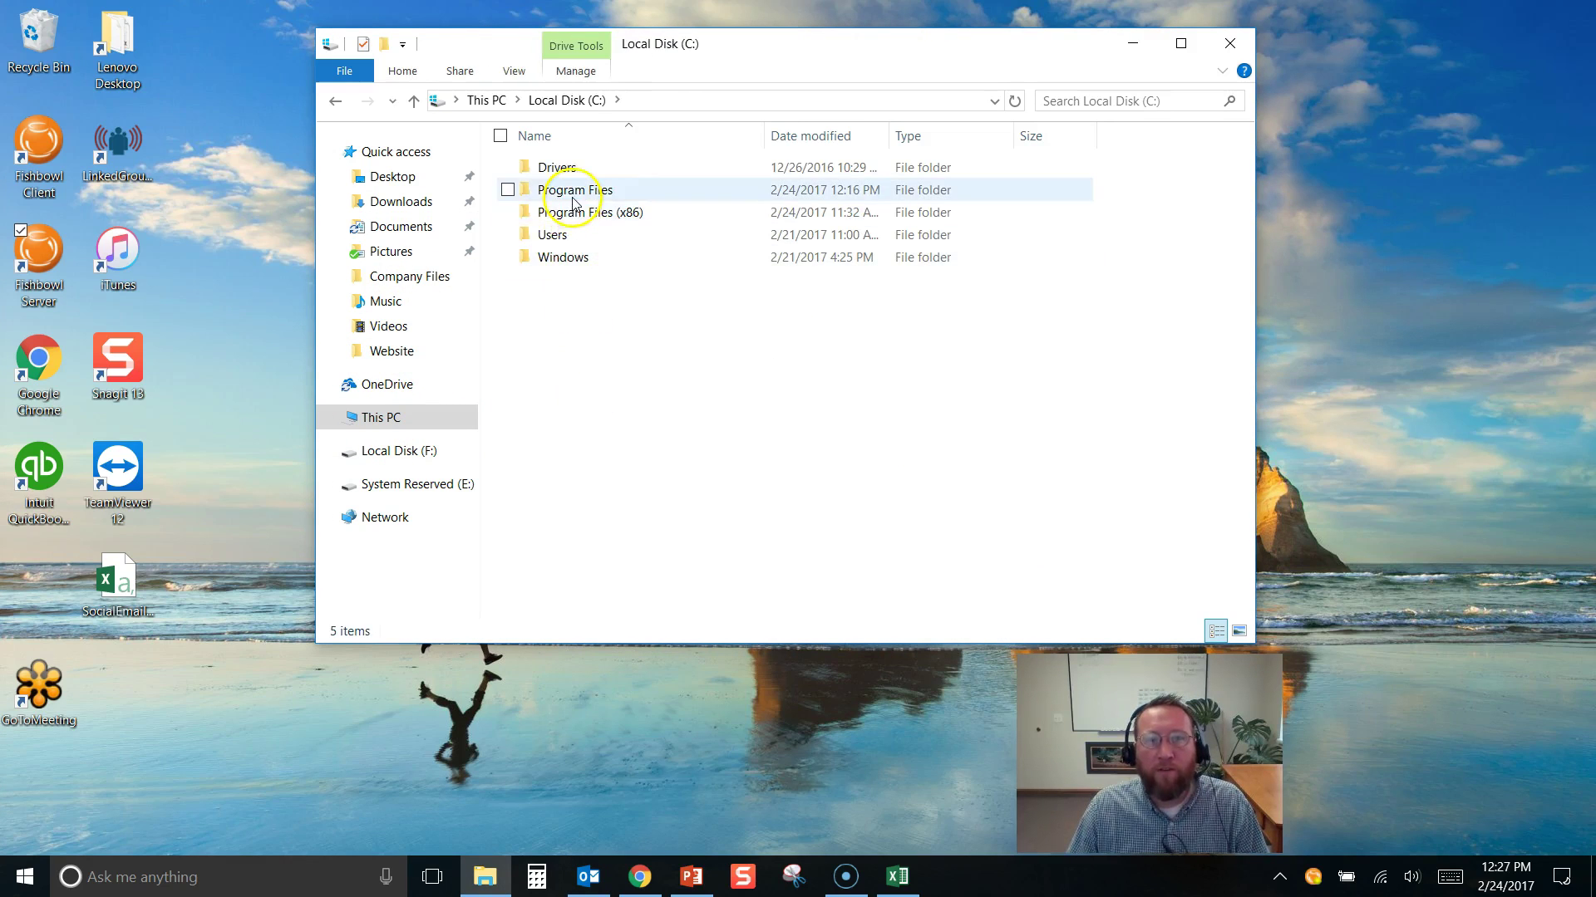
Navigate to Program Files\Fishbowl\server\bin and start the Fishbowl application there
{"action": "double_click", "coordinate": [572, 191]}
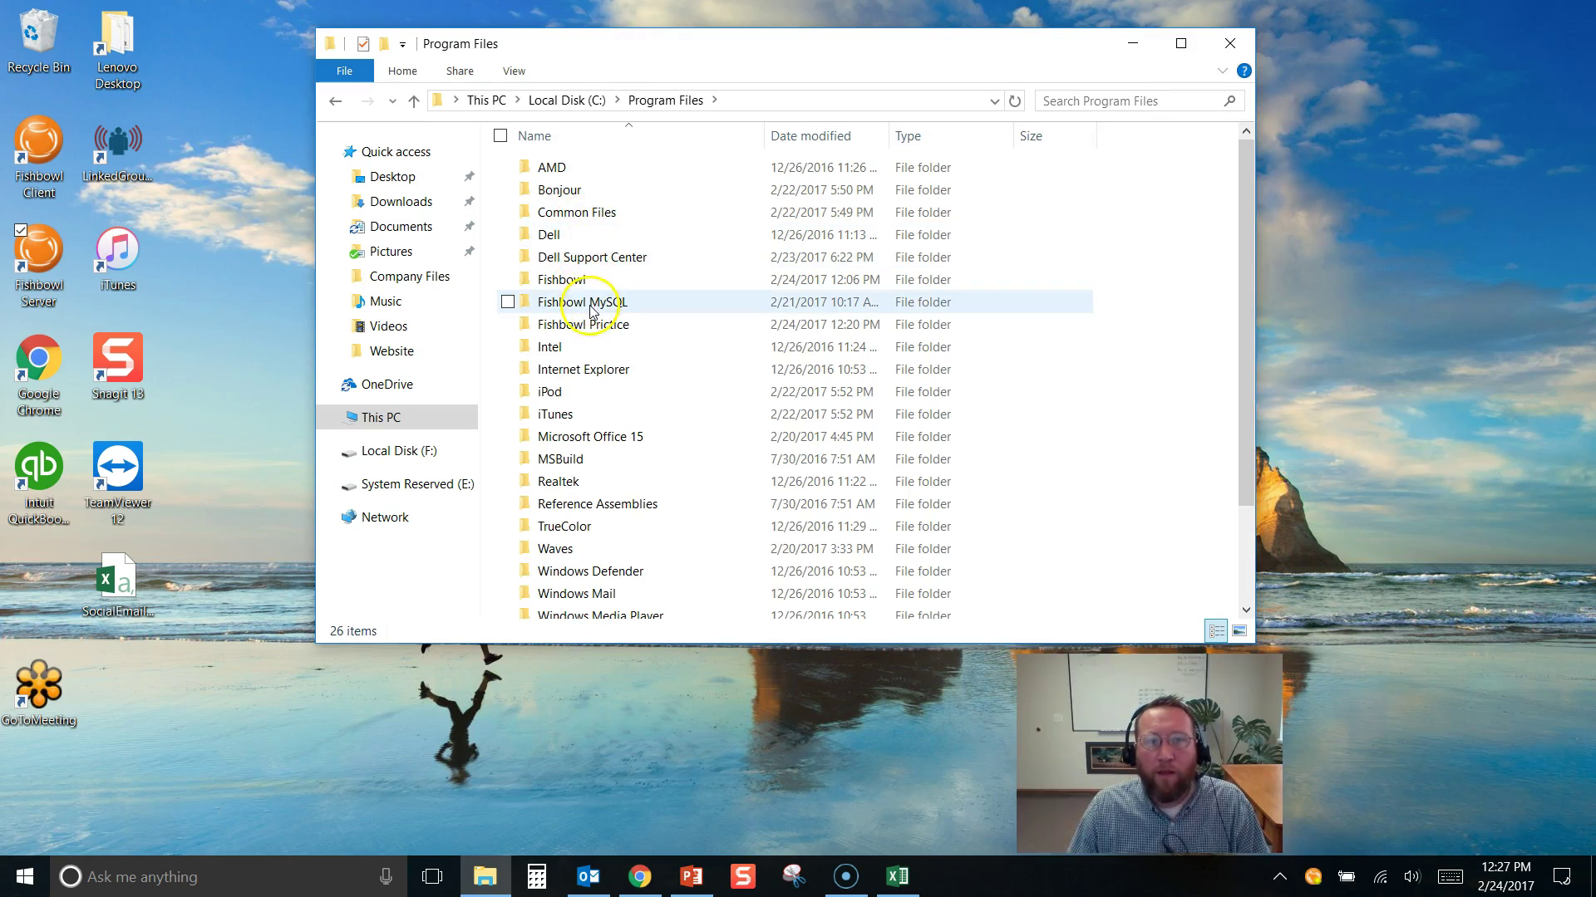
{"action": "double_click", "coordinate": [569, 282]}
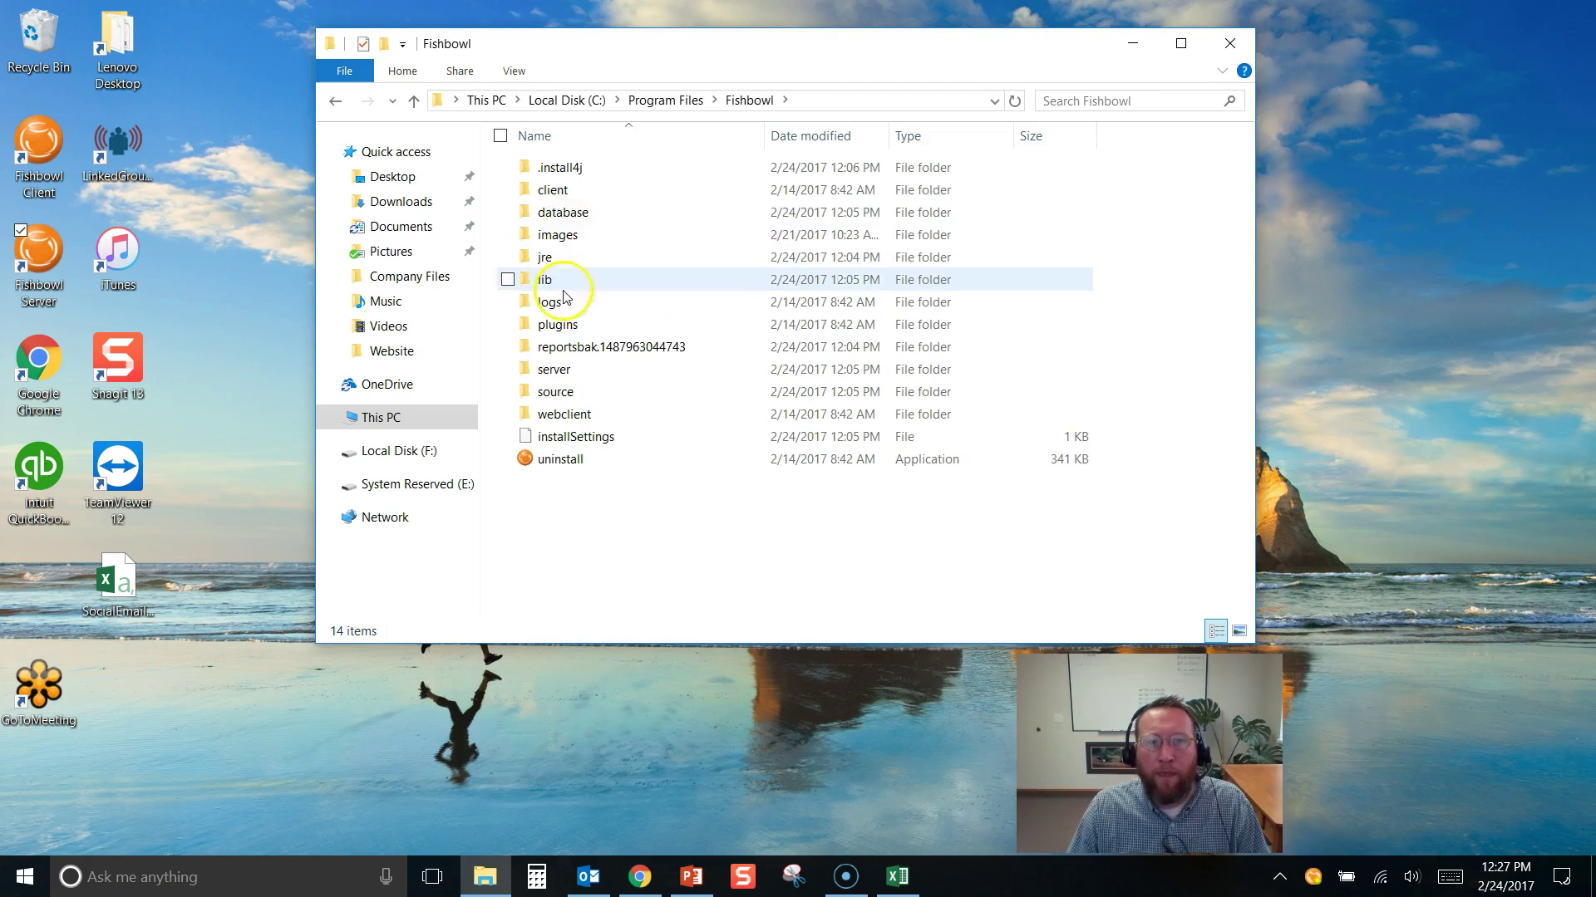
{"action": "double_click", "coordinate": [556, 371]}
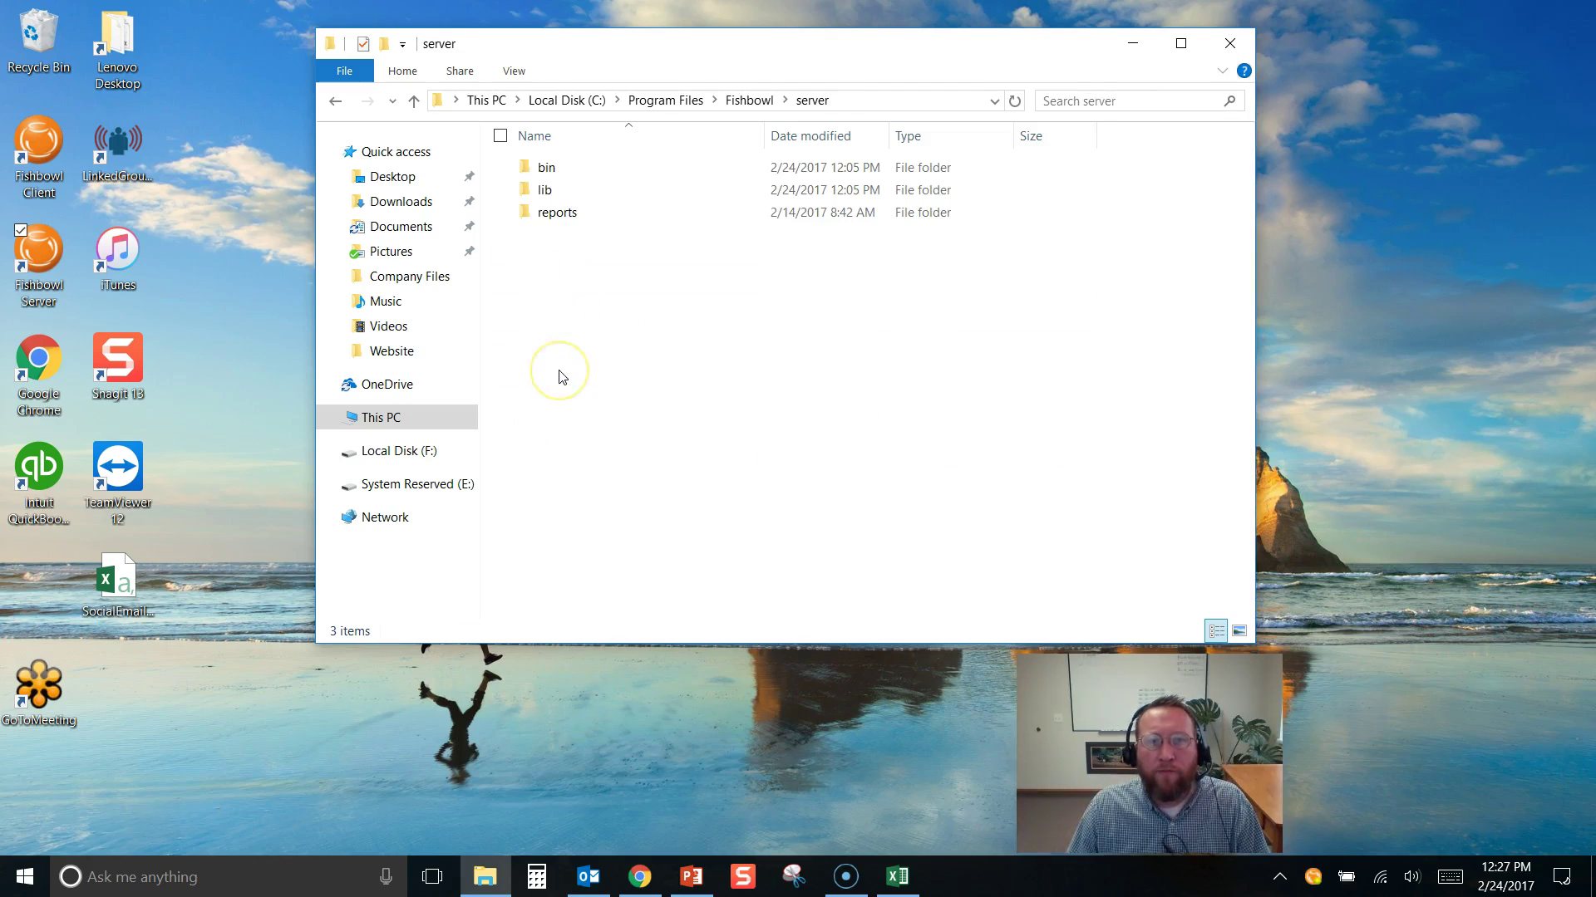
{"action": "double_click", "coordinate": [544, 168]}
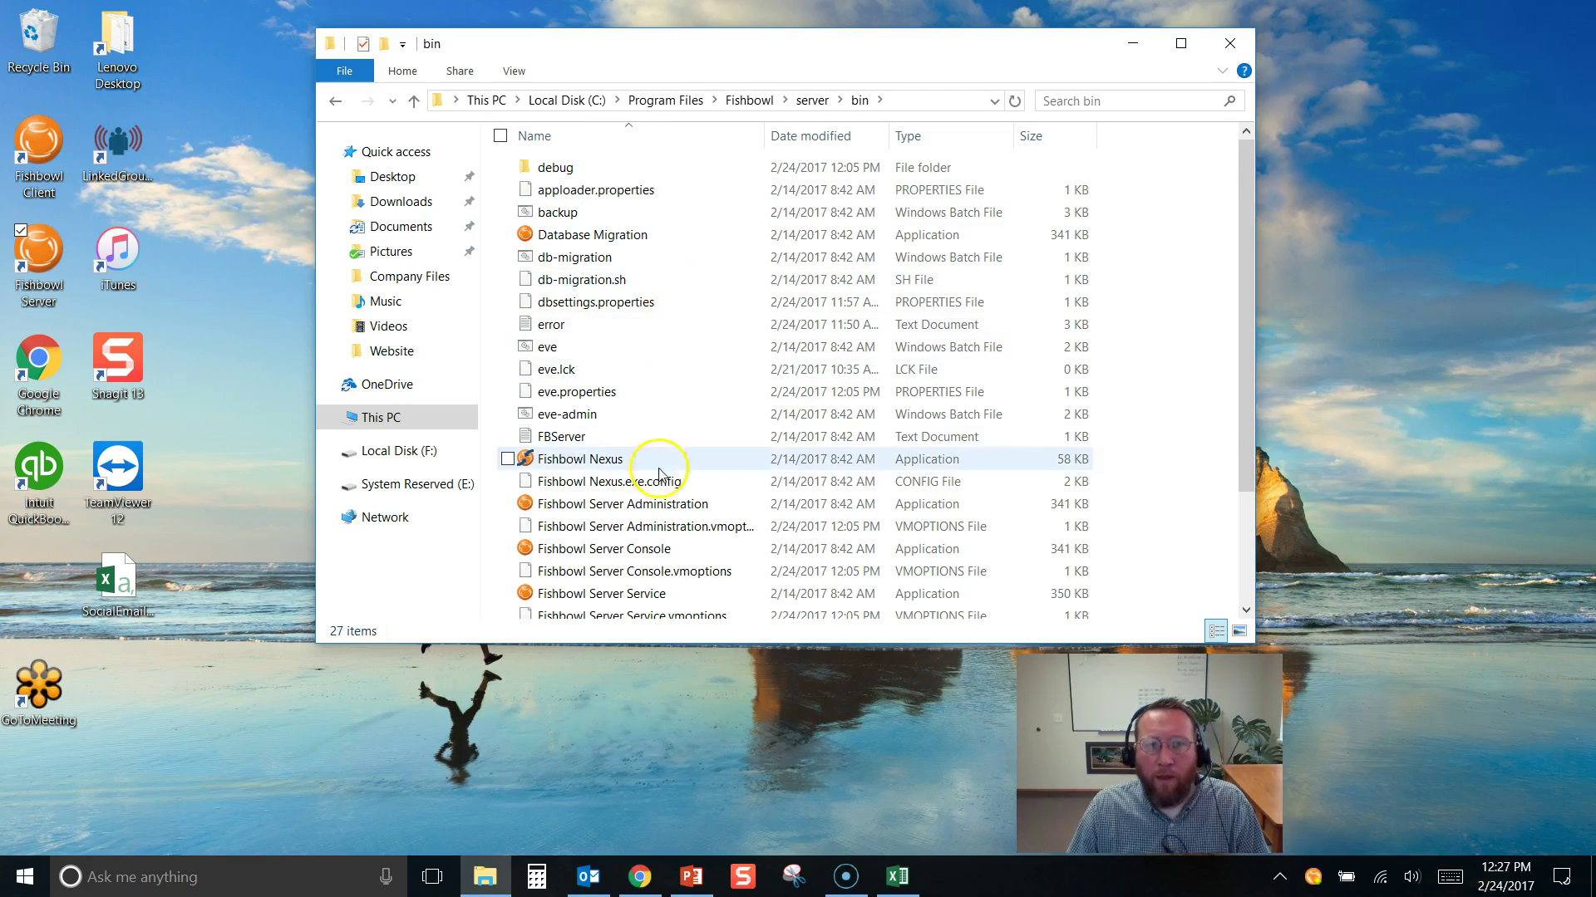
{"action": "scroll", "coordinate": [652, 516], "scroll_direction": "down", "scroll_amount": 1}
{"action": "scroll", "coordinate": [645, 518], "scroll_direction": "down", "scroll_amount": 1}
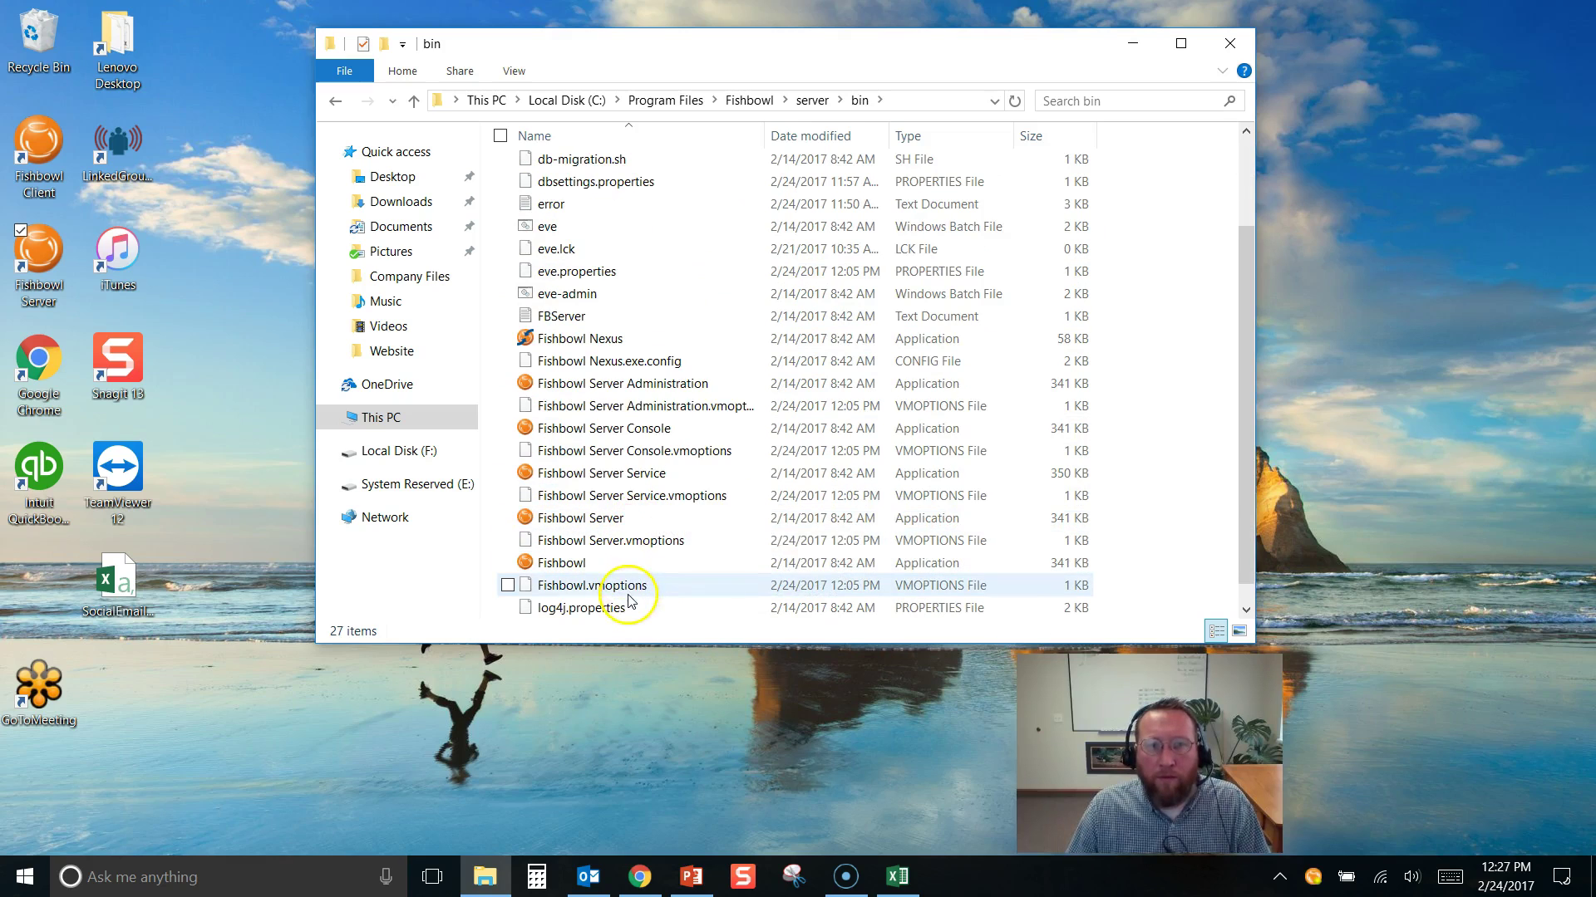
{"action": "double_click", "coordinate": [572, 565]}
Create a shortcut to the Fishbowl application and rename it Fishbowl Live
{"action": "right_click", "coordinate": [574, 565]}
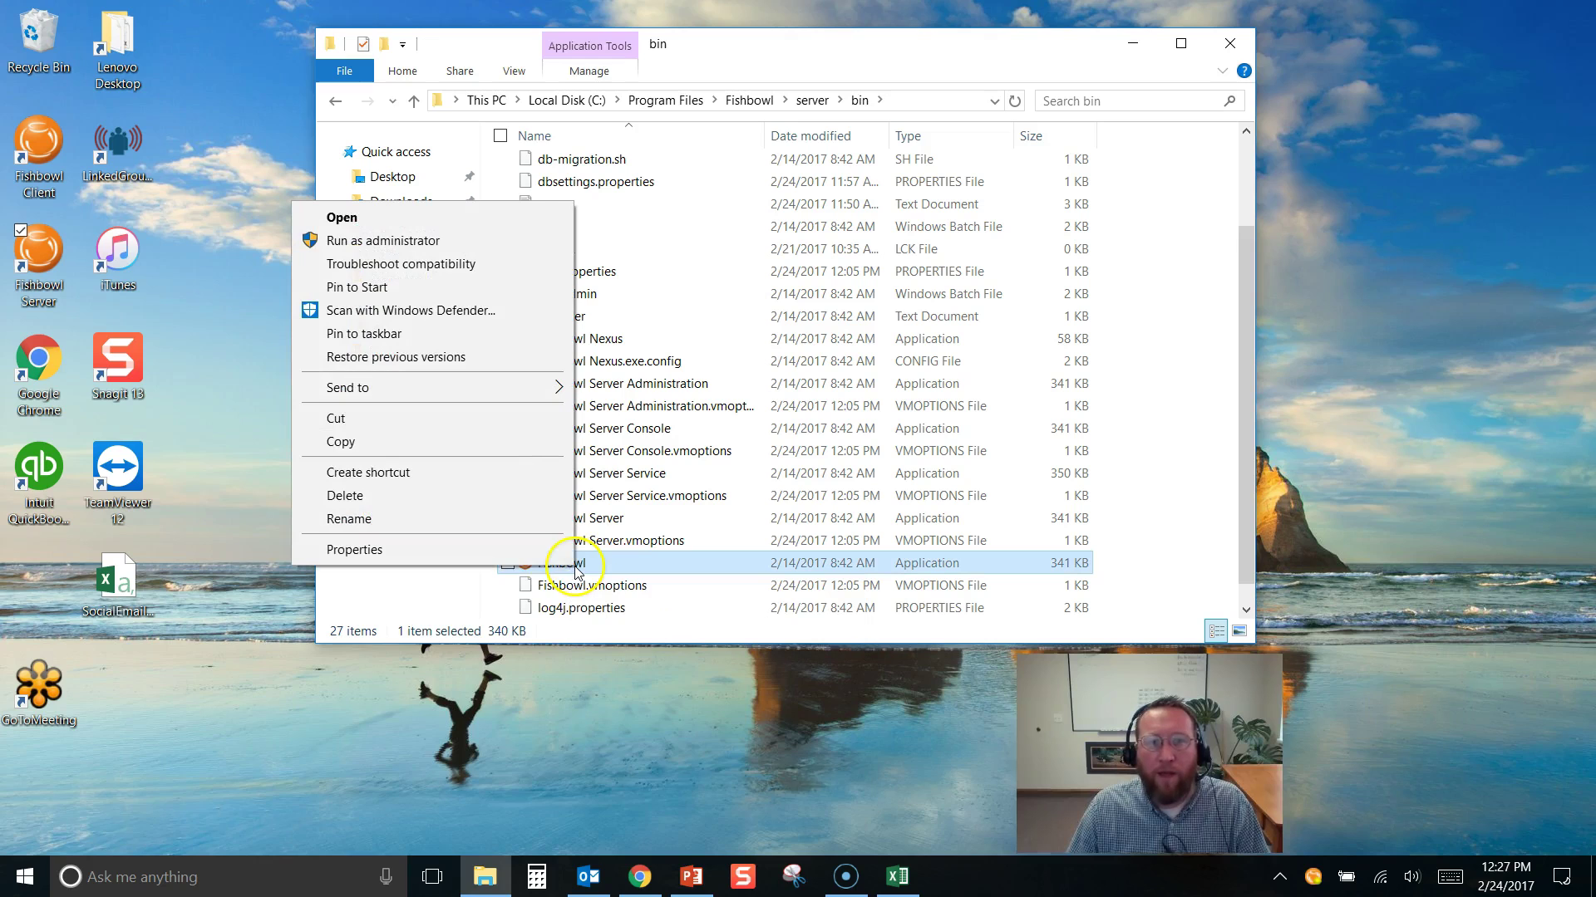
{"action": "left_click", "coordinate": [405, 474]}
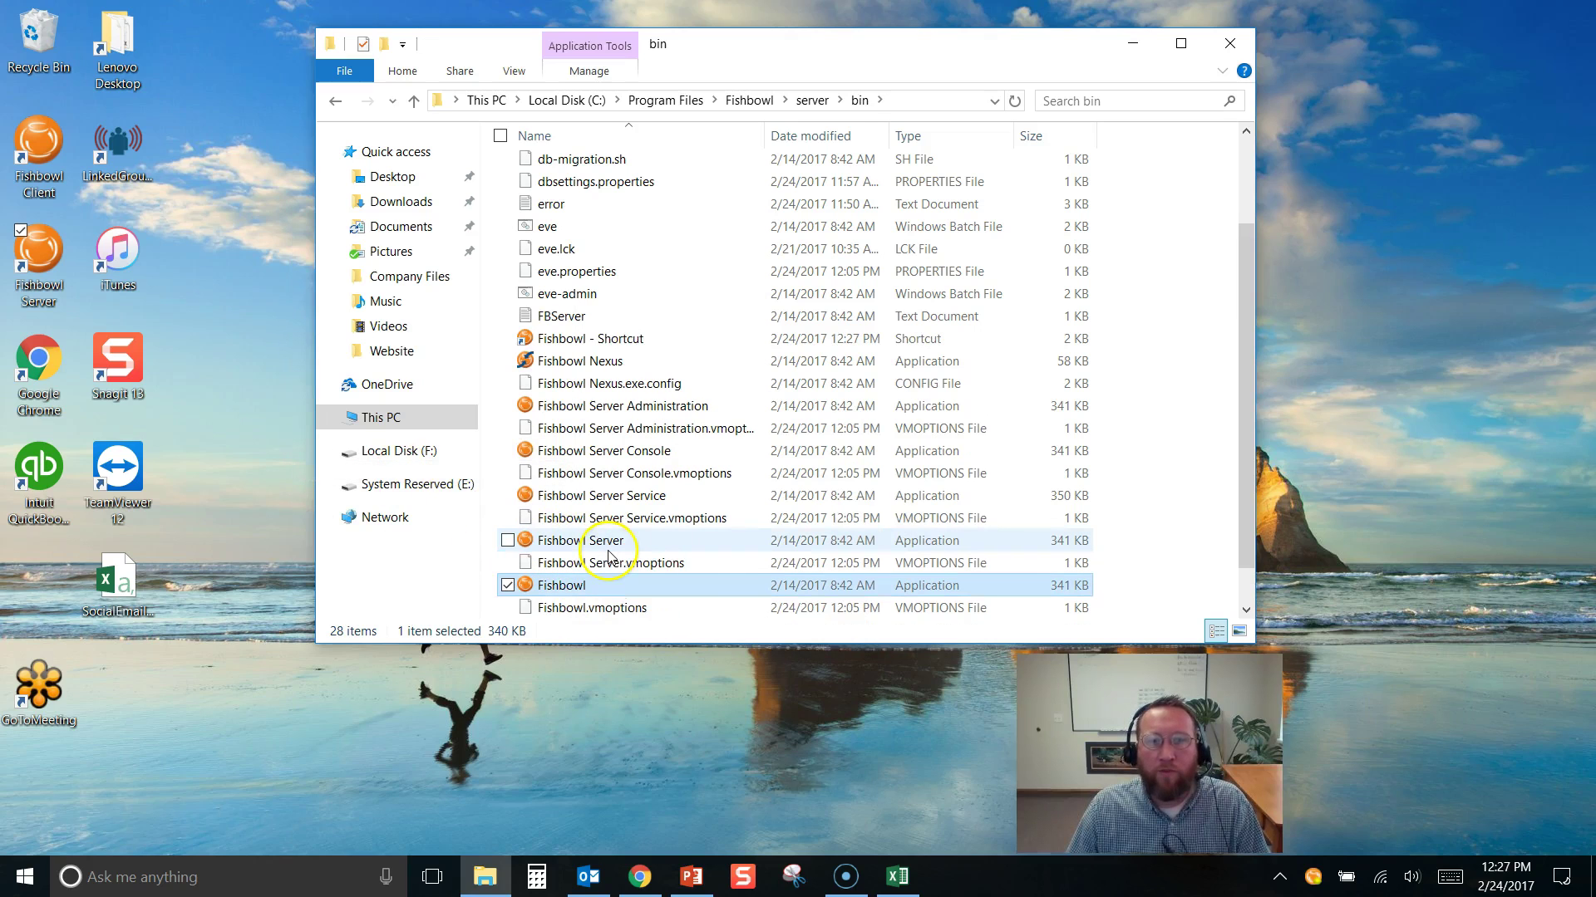
{"action": "left_click", "coordinate": [582, 341]}
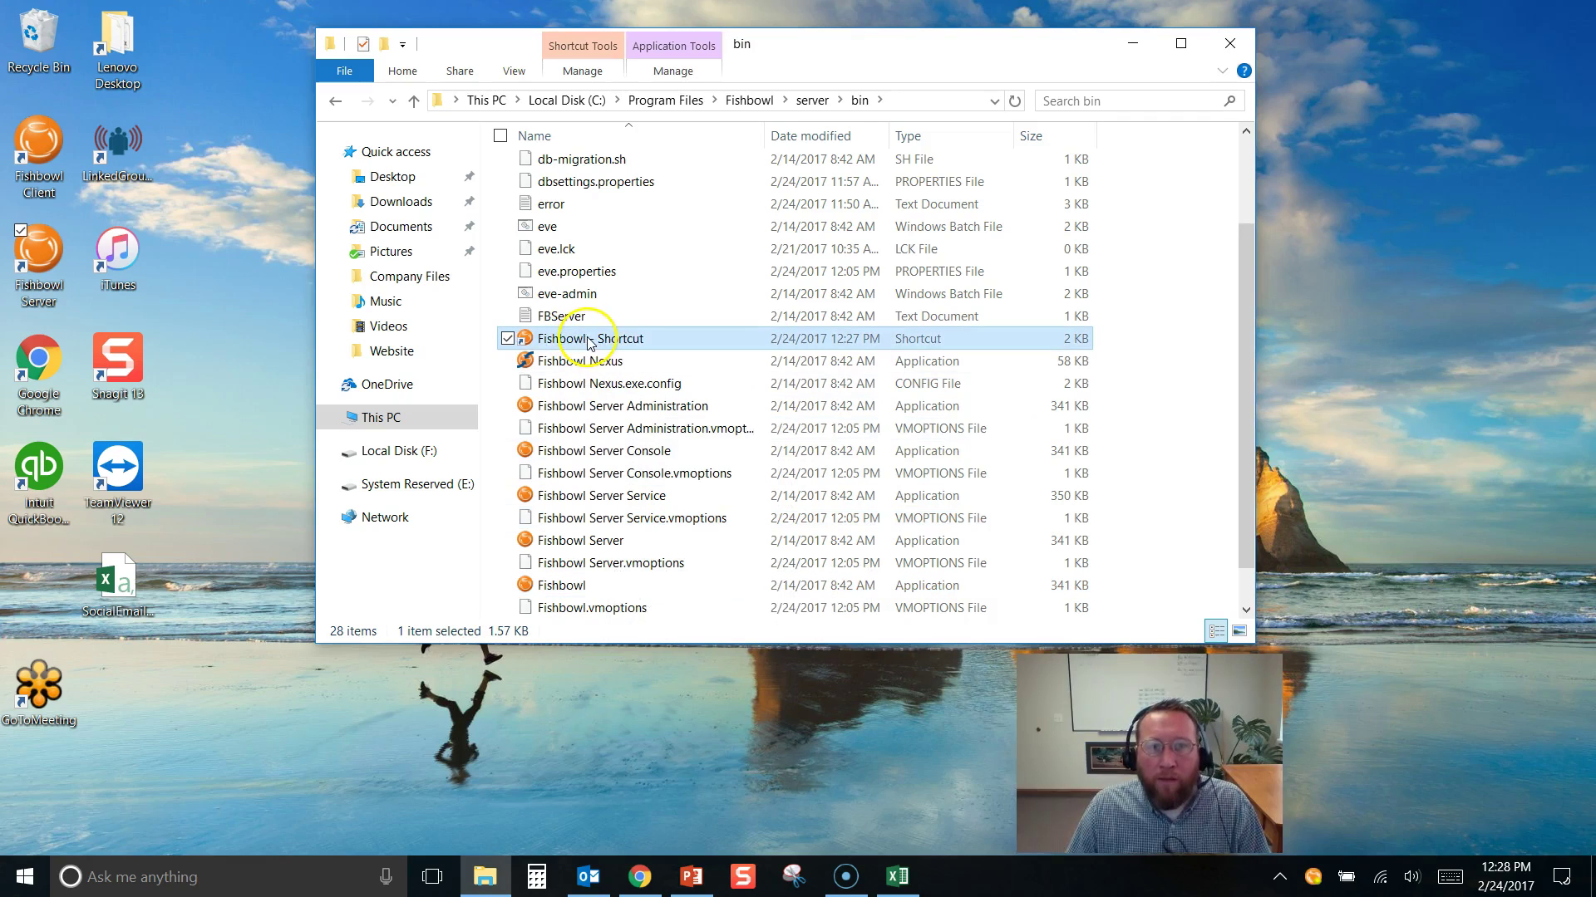
{"action": "left_click", "coordinate": [586, 341]}
{"action": "left_click", "coordinate": [587, 339]}
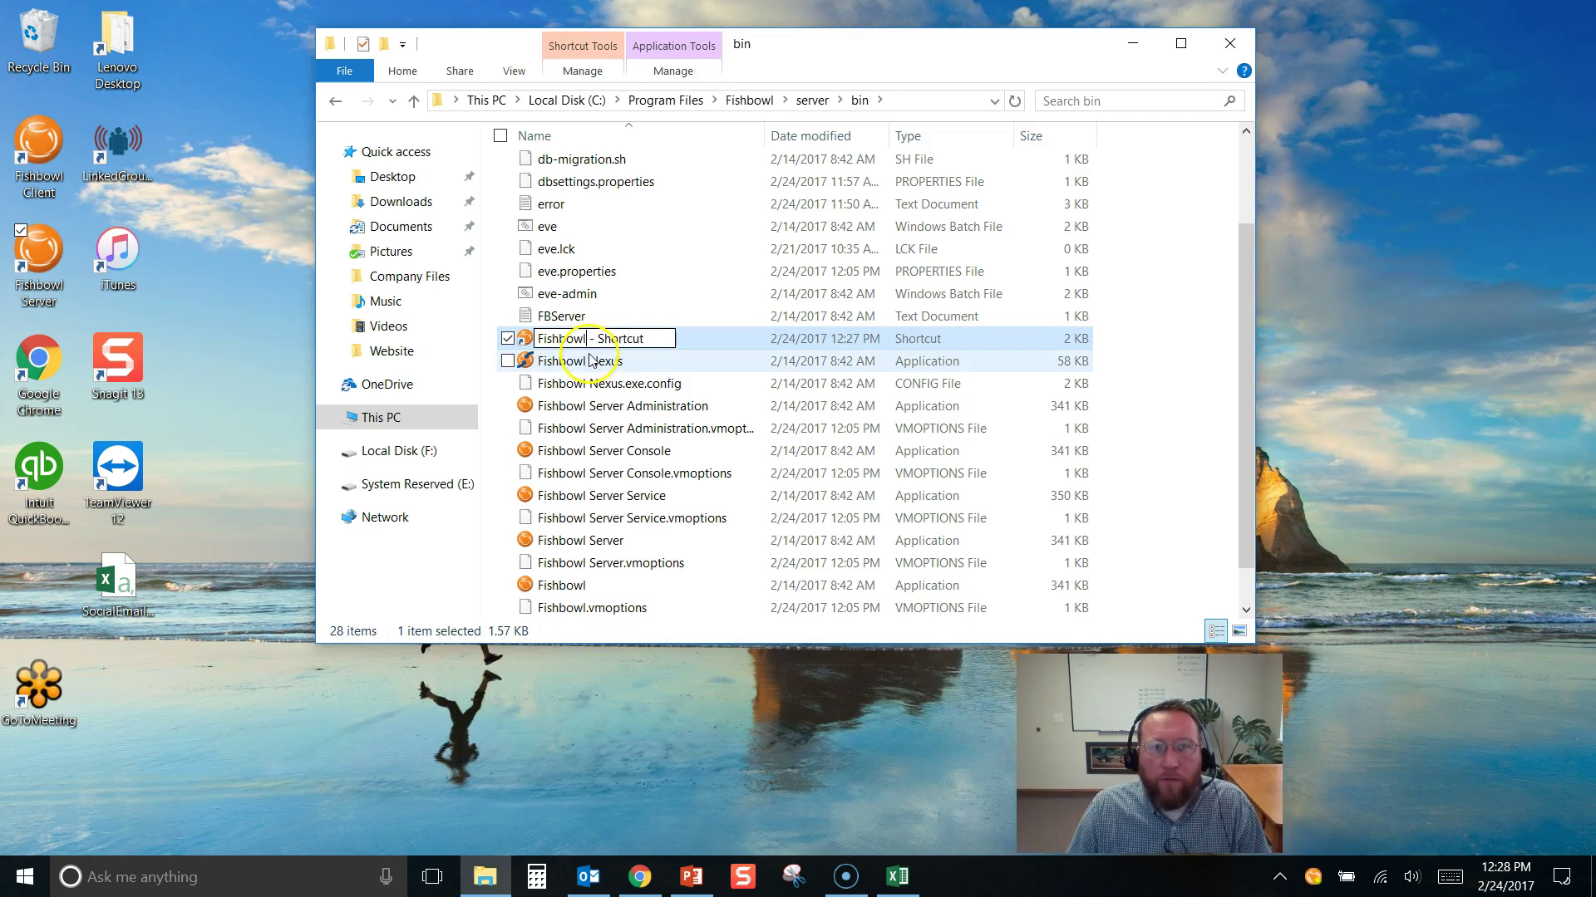
{"action": "type", "text": "L"}
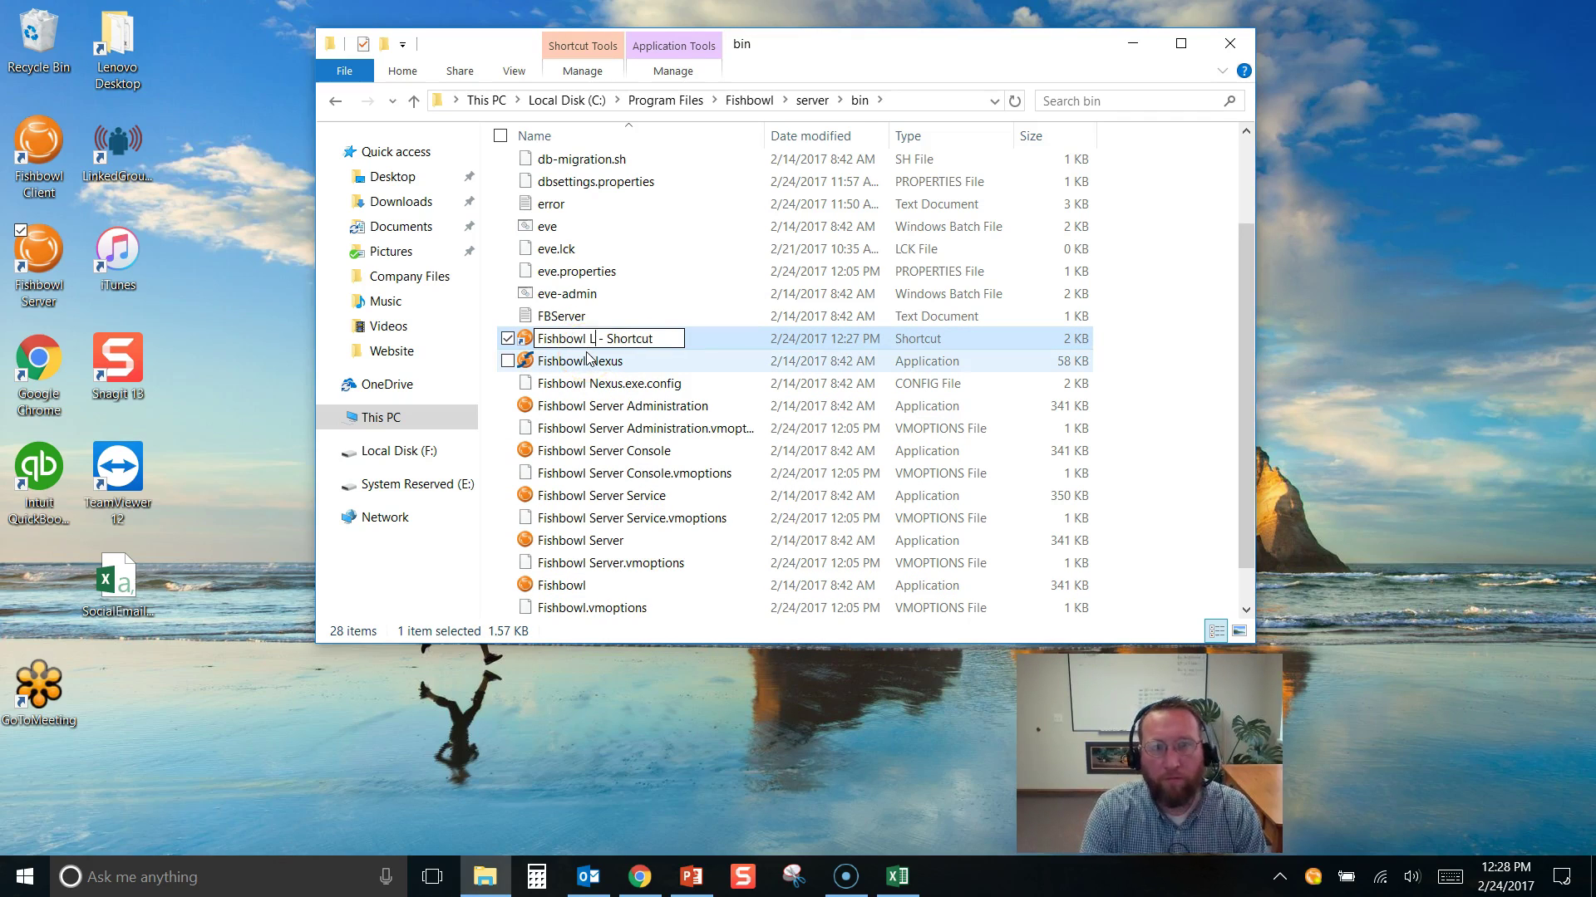
{"action": "type", "text": "ive"}
{"action": "key", "text": "Delete"}
{"action": "key", "text": "Delete"}
{"action": "key", "text": "Delete"}
{"action": "key", "text": "Delete"}
{"action": "key", "text": "Delete"}
{"action": "key", "text": "Delete"}
{"action": "key", "text": "Delete"}
{"action": "key", "text": "Delete"}
{"action": "key", "text": "Delete"}
{"action": "key", "text": "Delete"}
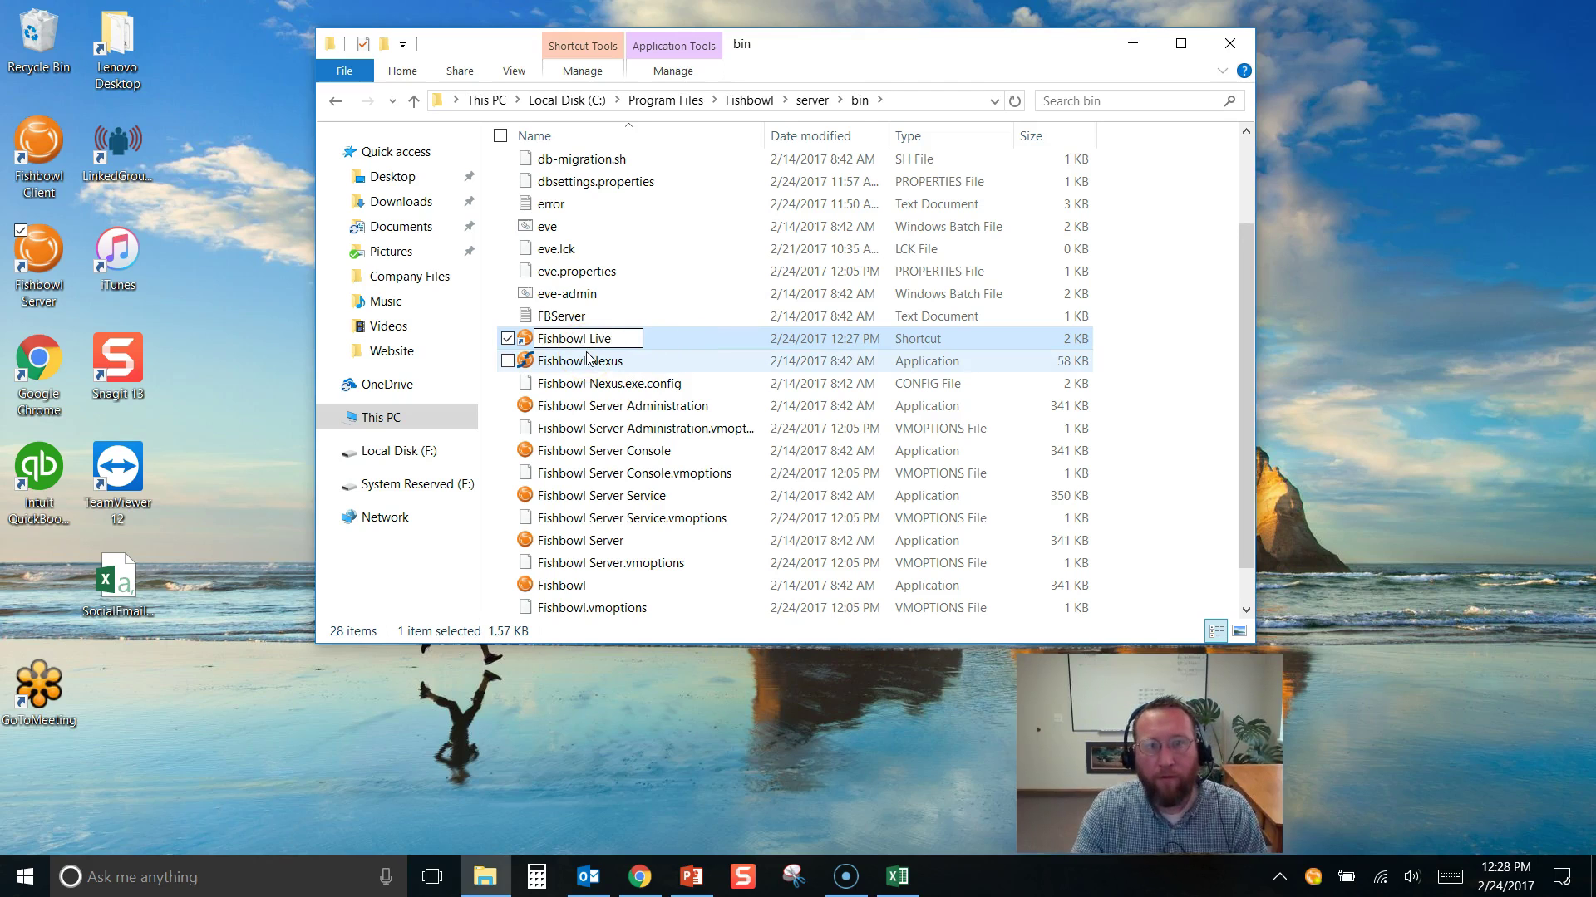
{"action": "left_click", "coordinate": [702, 345]}
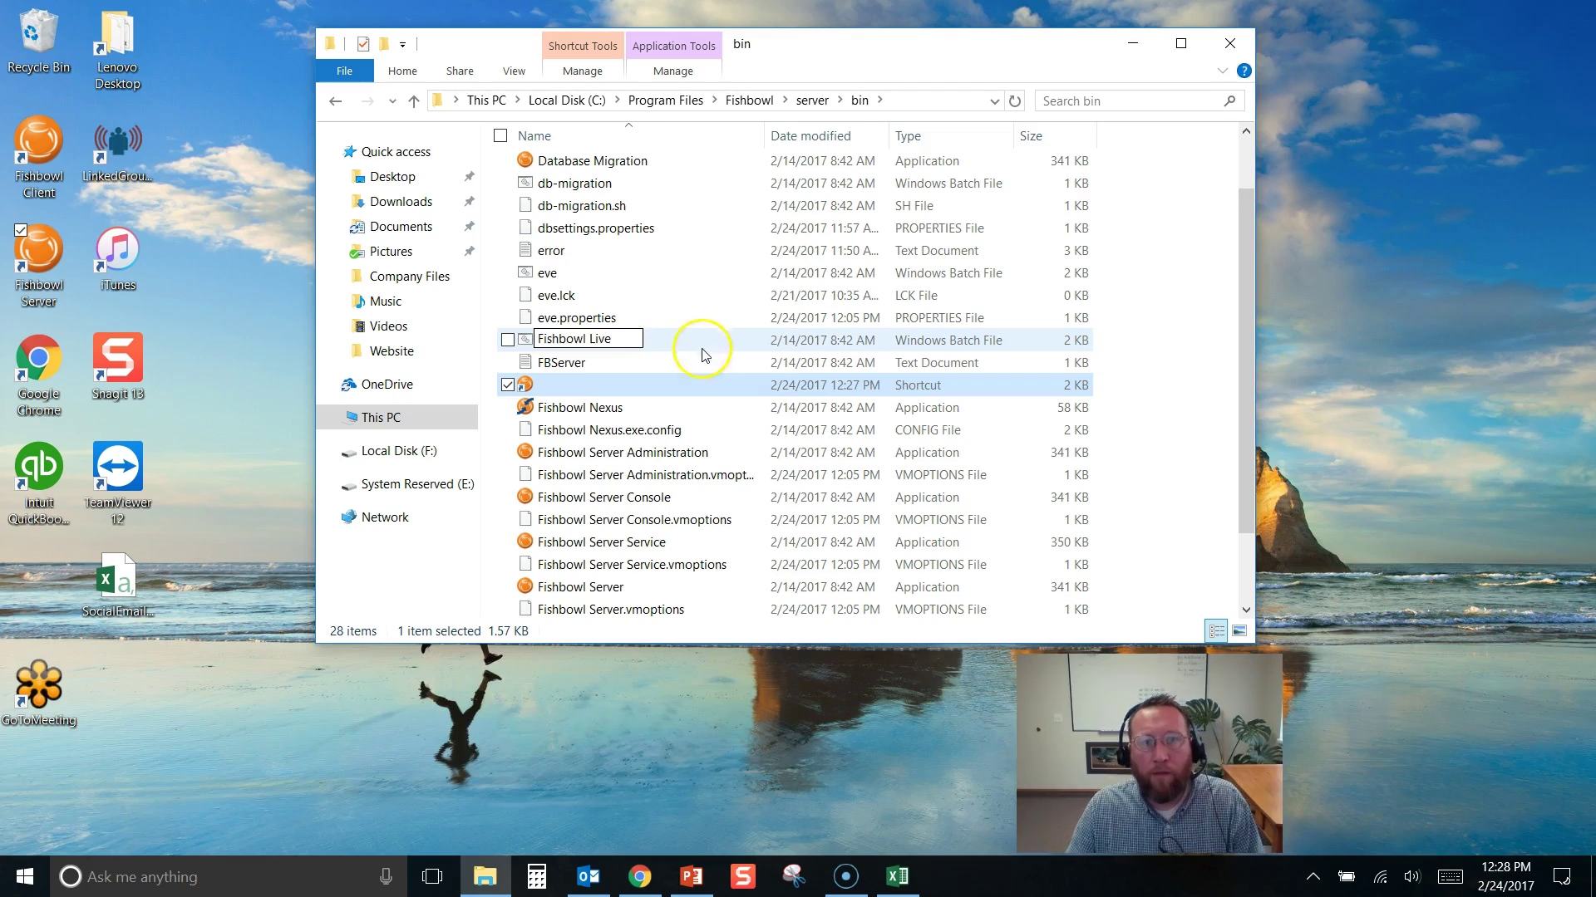
Allow the Fishbowl server through the firewall and move the Fishbowl Live shortcut to the desktop
{"action": "left_click", "coordinate": [582, 426]}
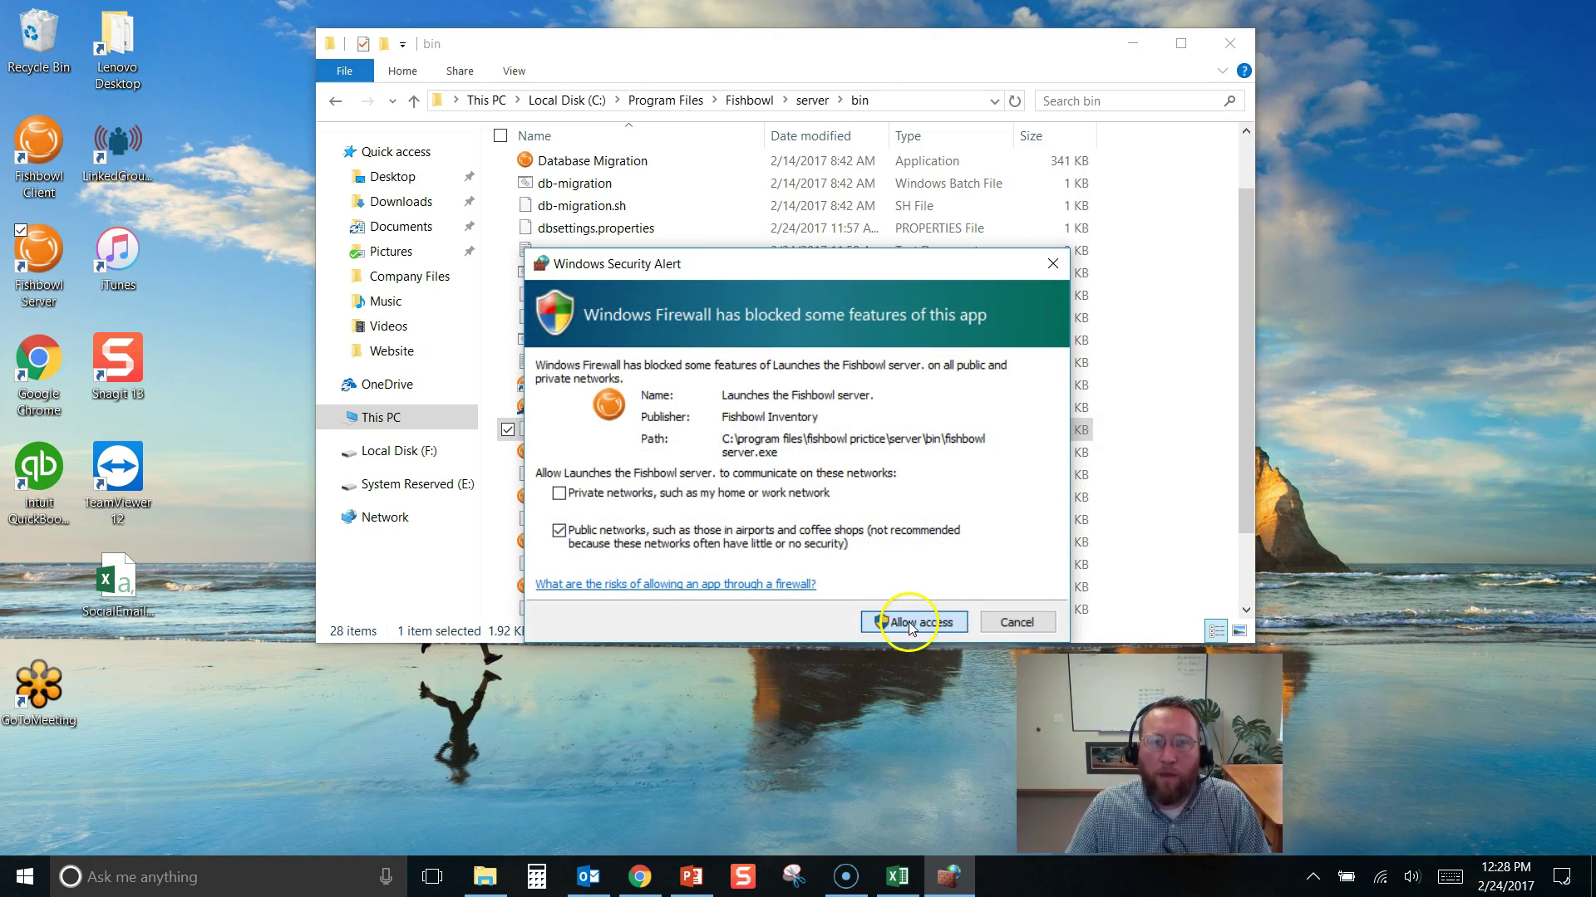
{"action": "left_click", "coordinate": [910, 625]}
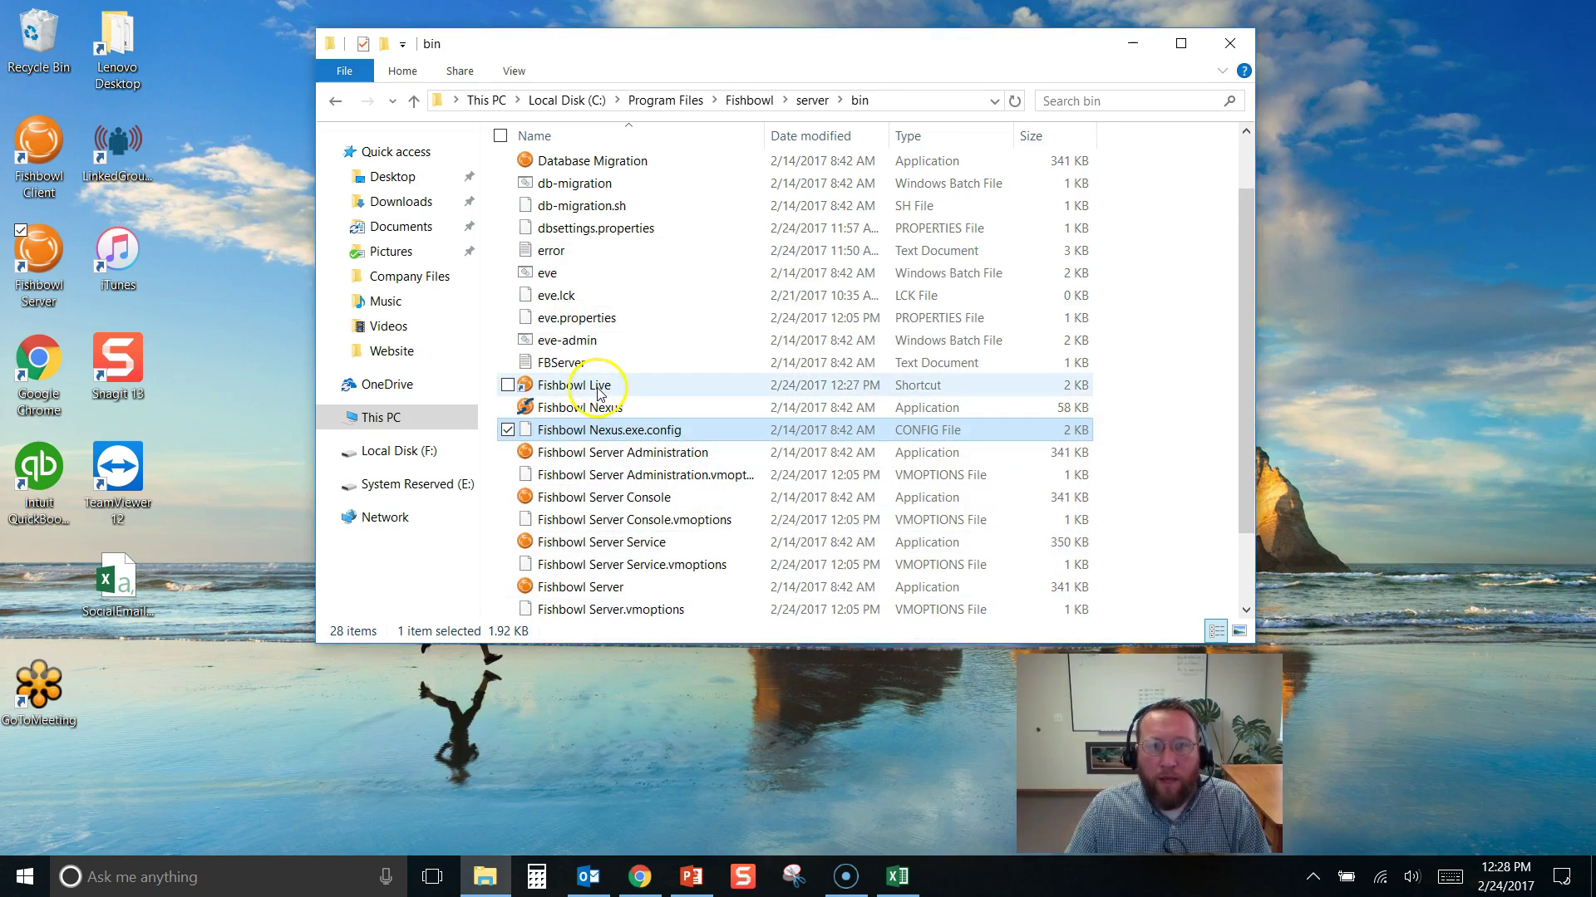
{"action": "left_click_drag", "start_coordinate": [598, 393], "coordinate": [174, 765]}
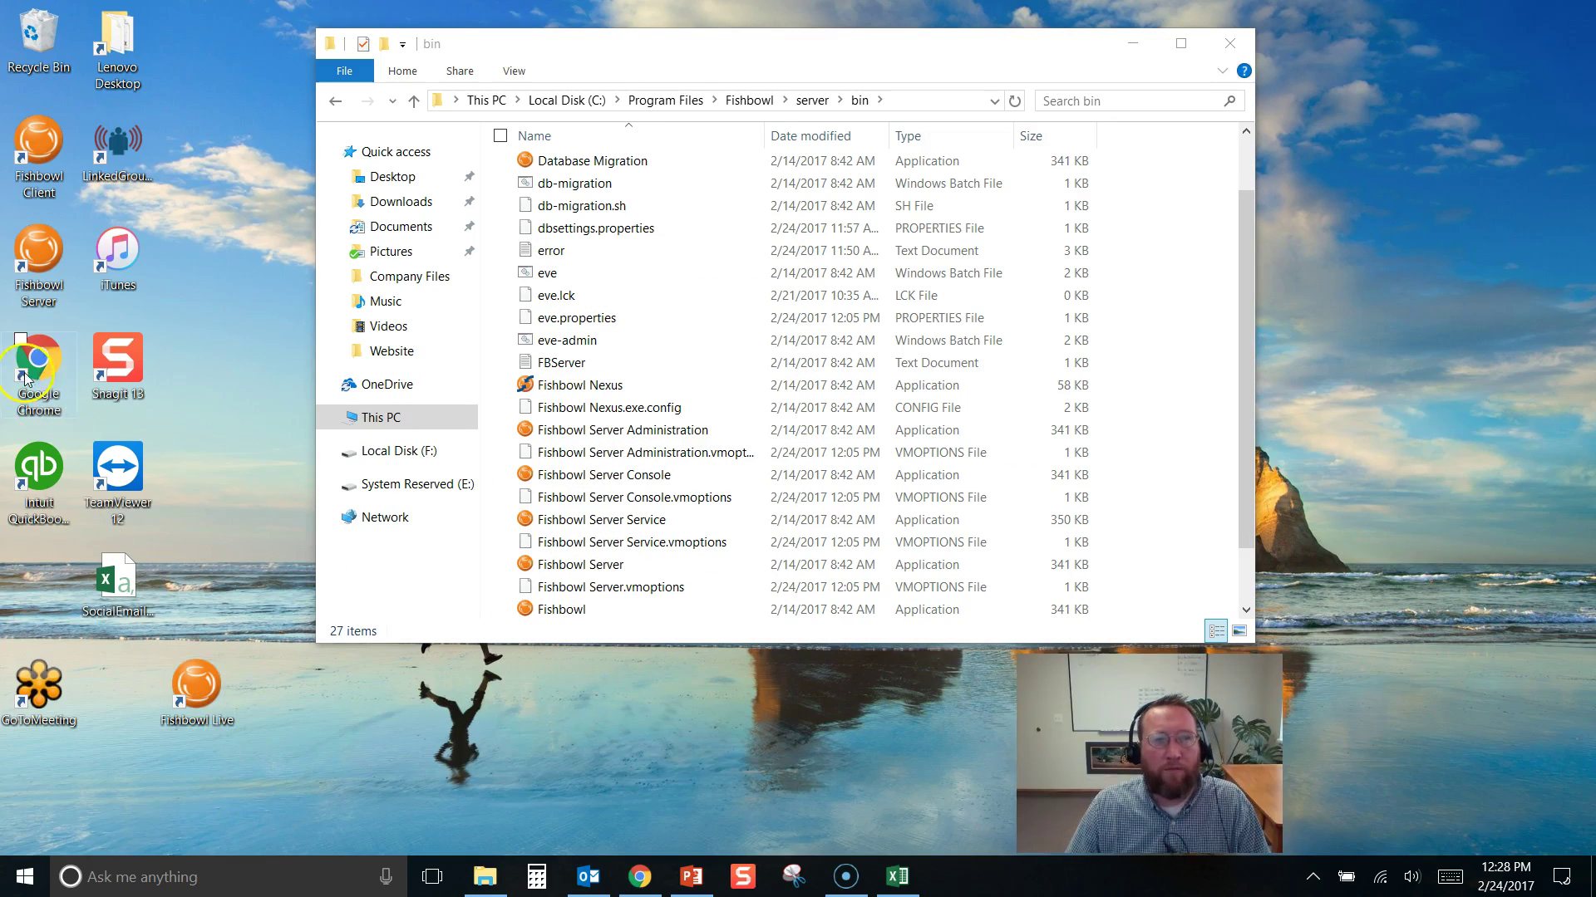
Rename the Fishbowl Server desktop shortcut to Practice Server, granting administrator permission
{"action": "left_click", "coordinate": [46, 275]}
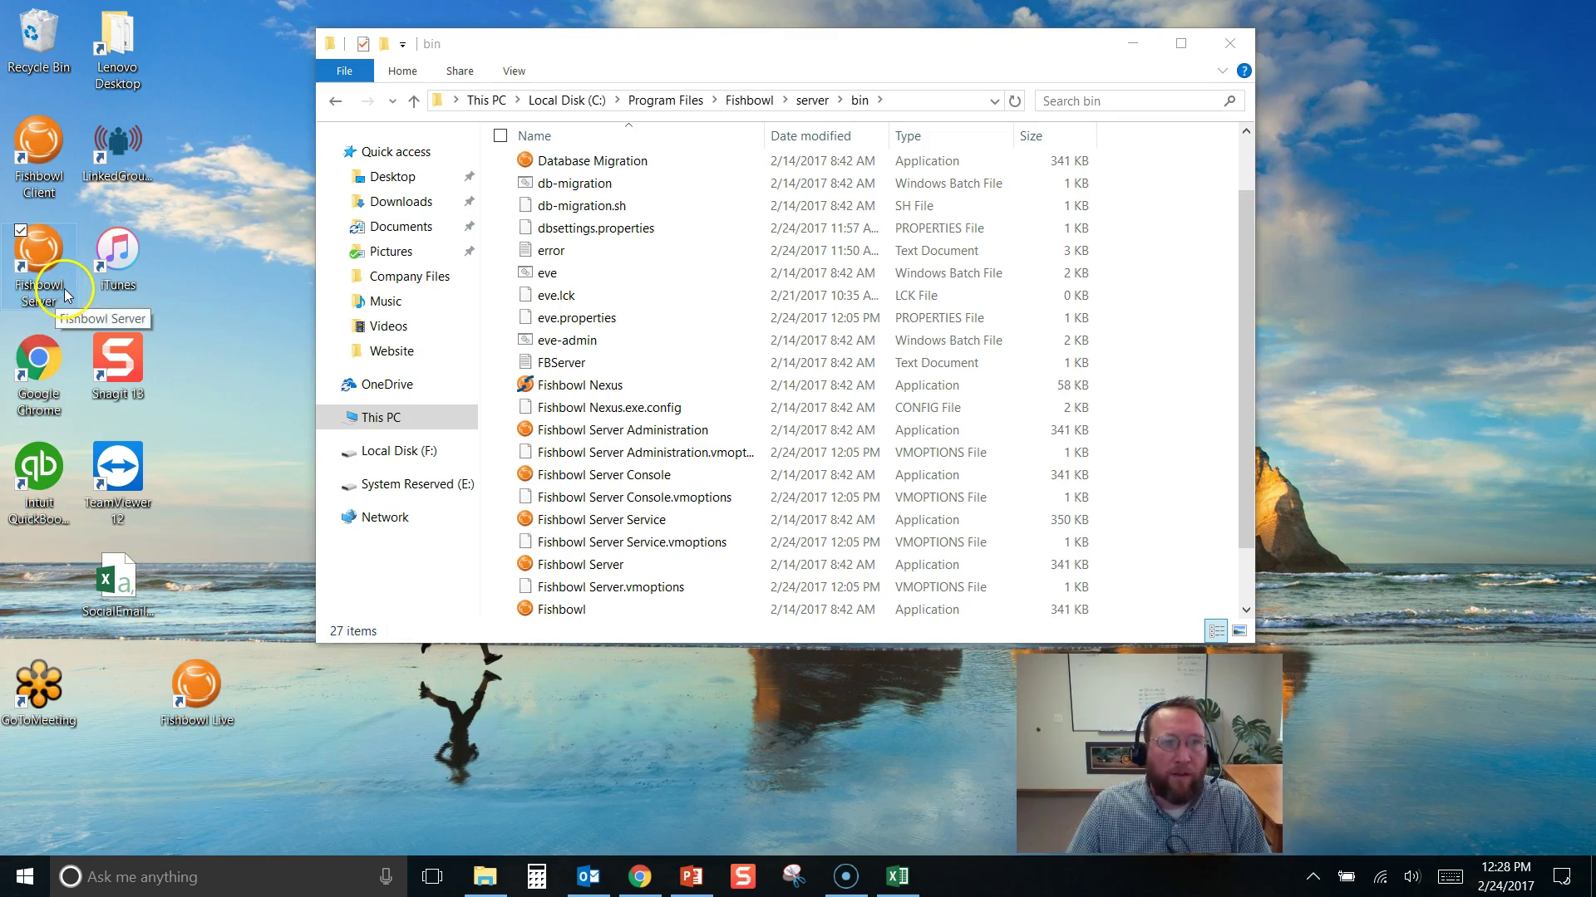
{"action": "left_click", "coordinate": [66, 292]}
{"action": "left_click_drag", "start_coordinate": [64, 285], "coordinate": [13, 285]}
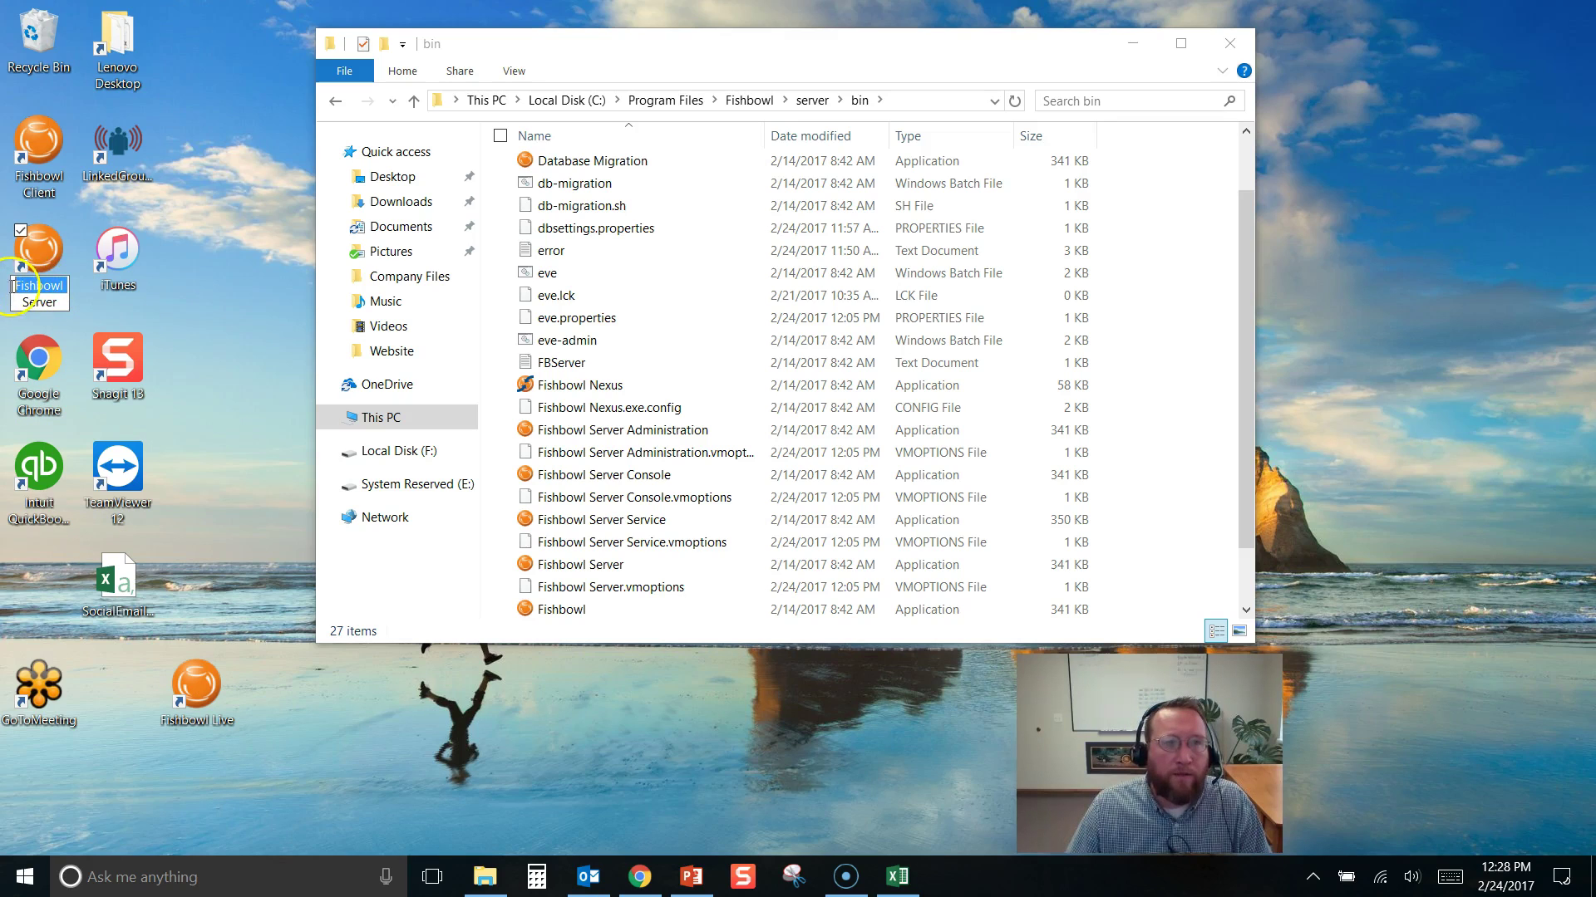
{"action": "type", "text": "Pract"}
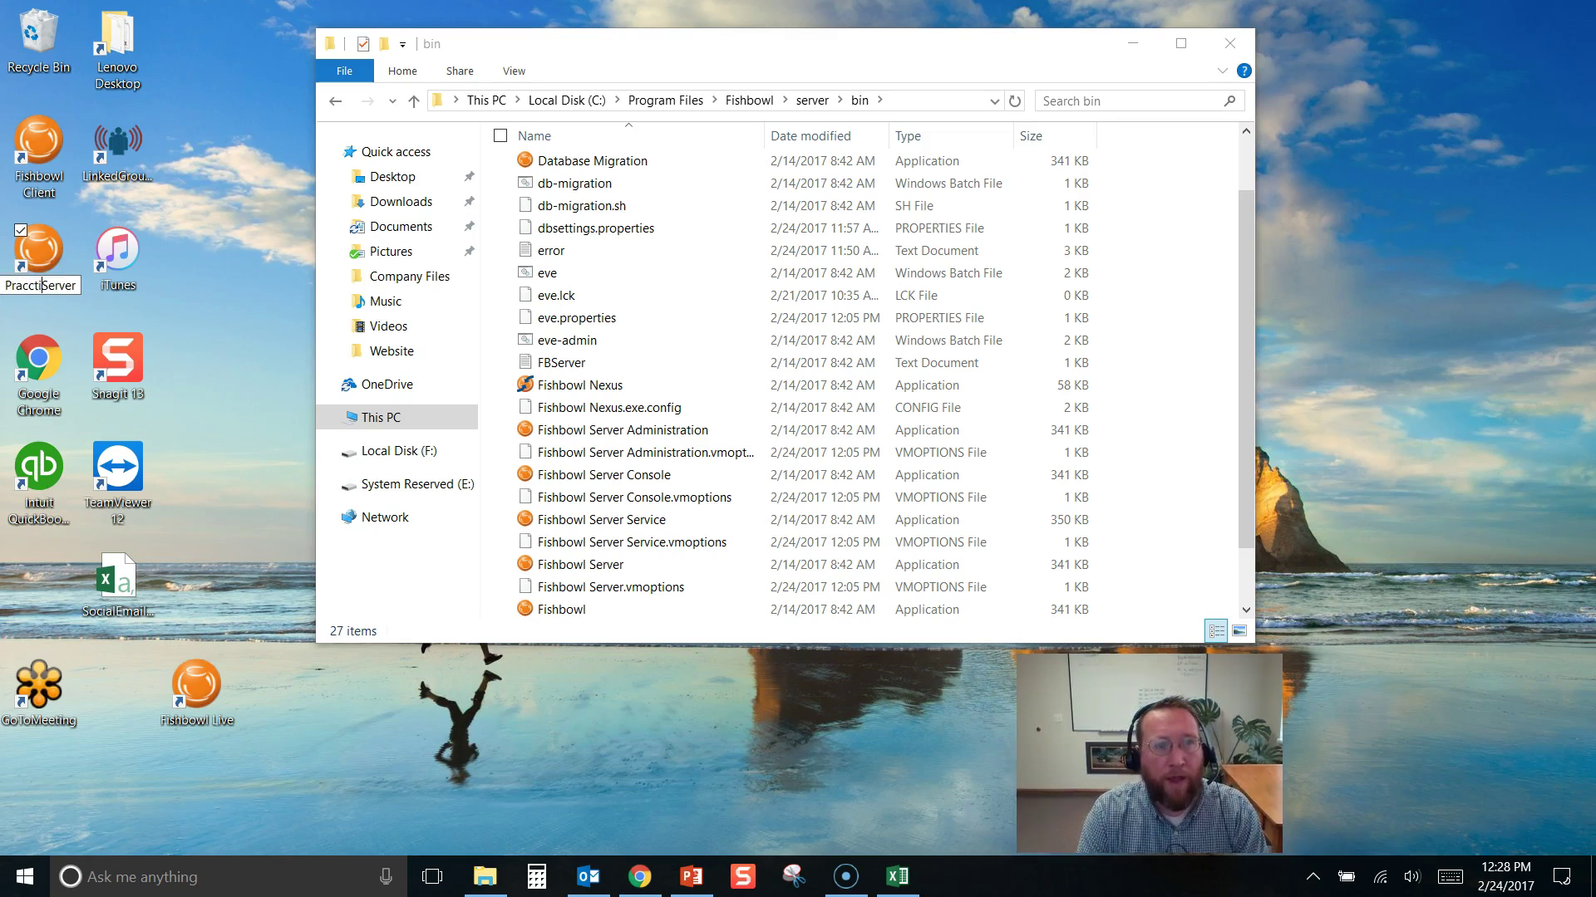
{"action": "type", "text": "ice"}
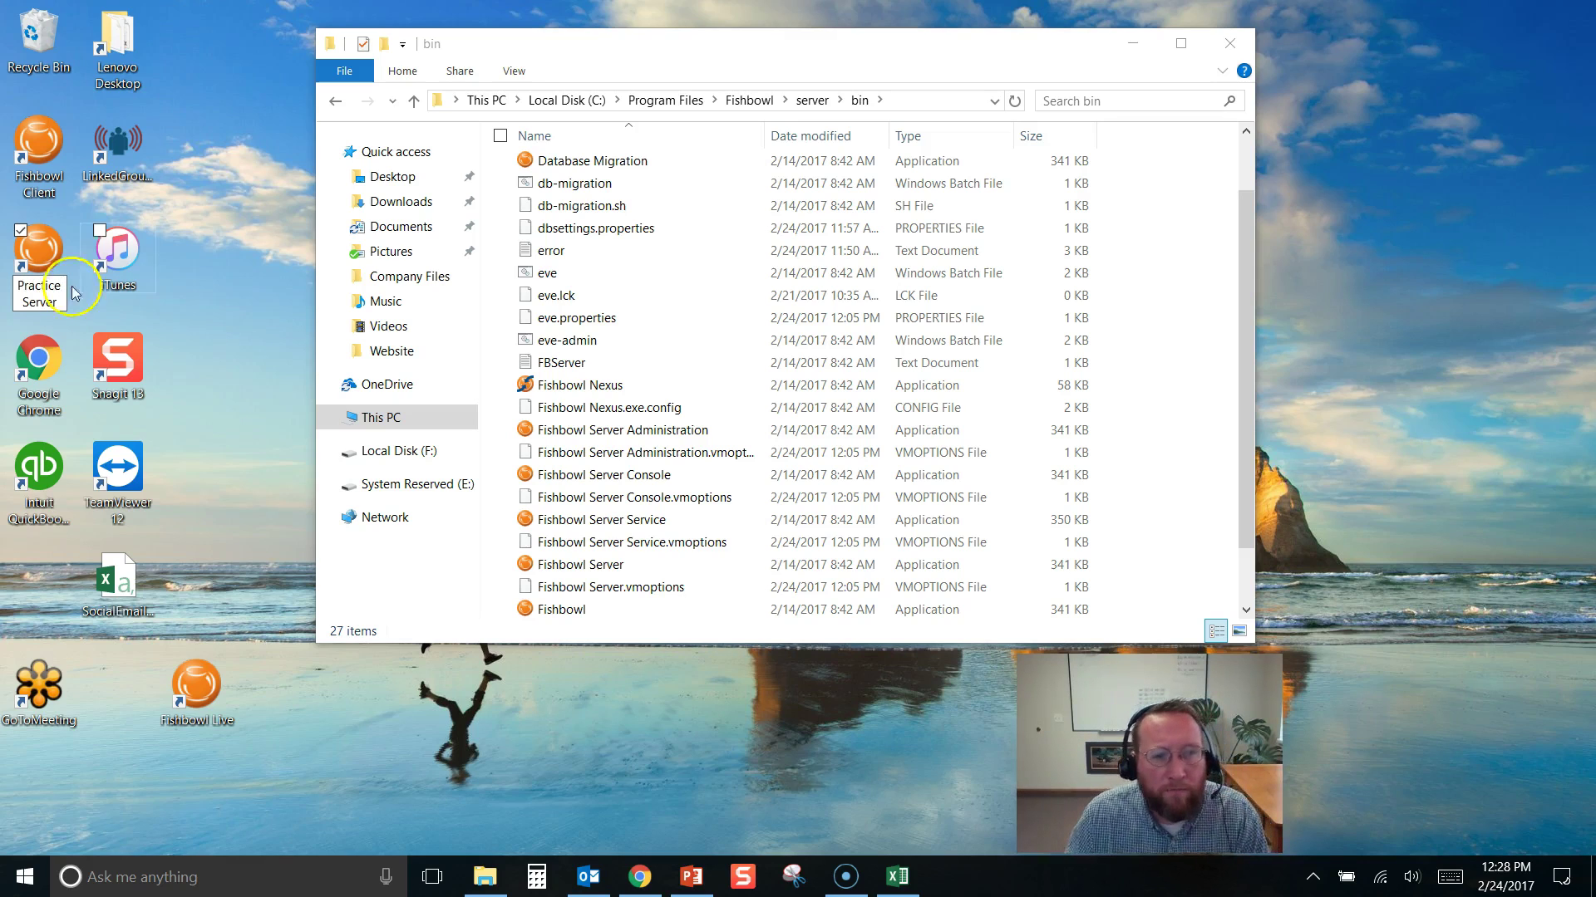
{"action": "left_click", "coordinate": [197, 721]}
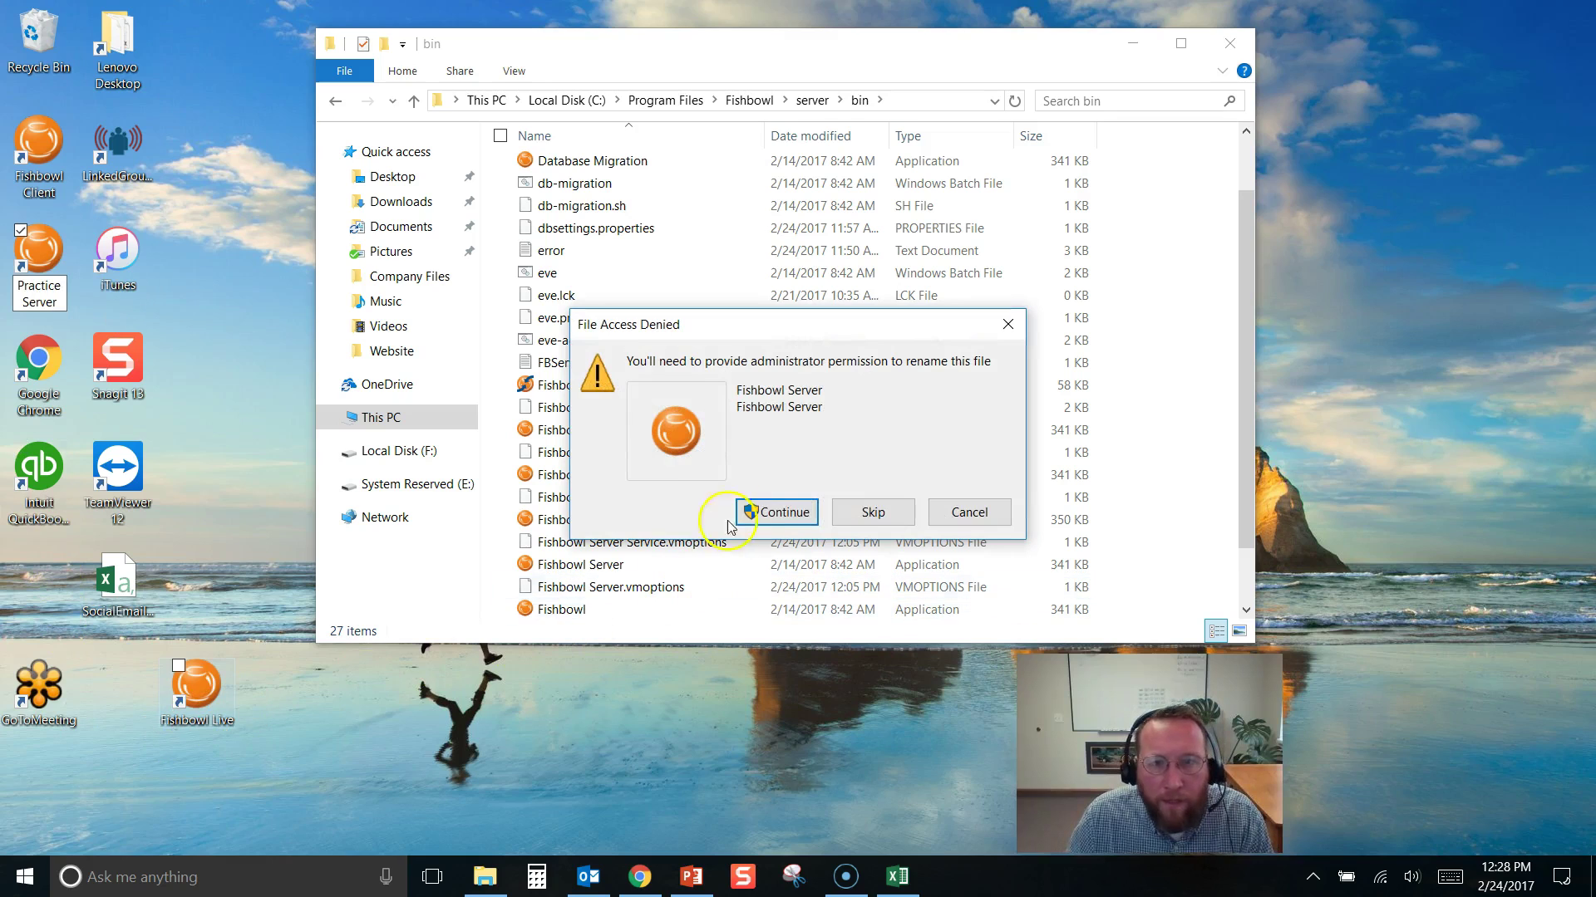
{"action": "left_click", "coordinate": [776, 512]}
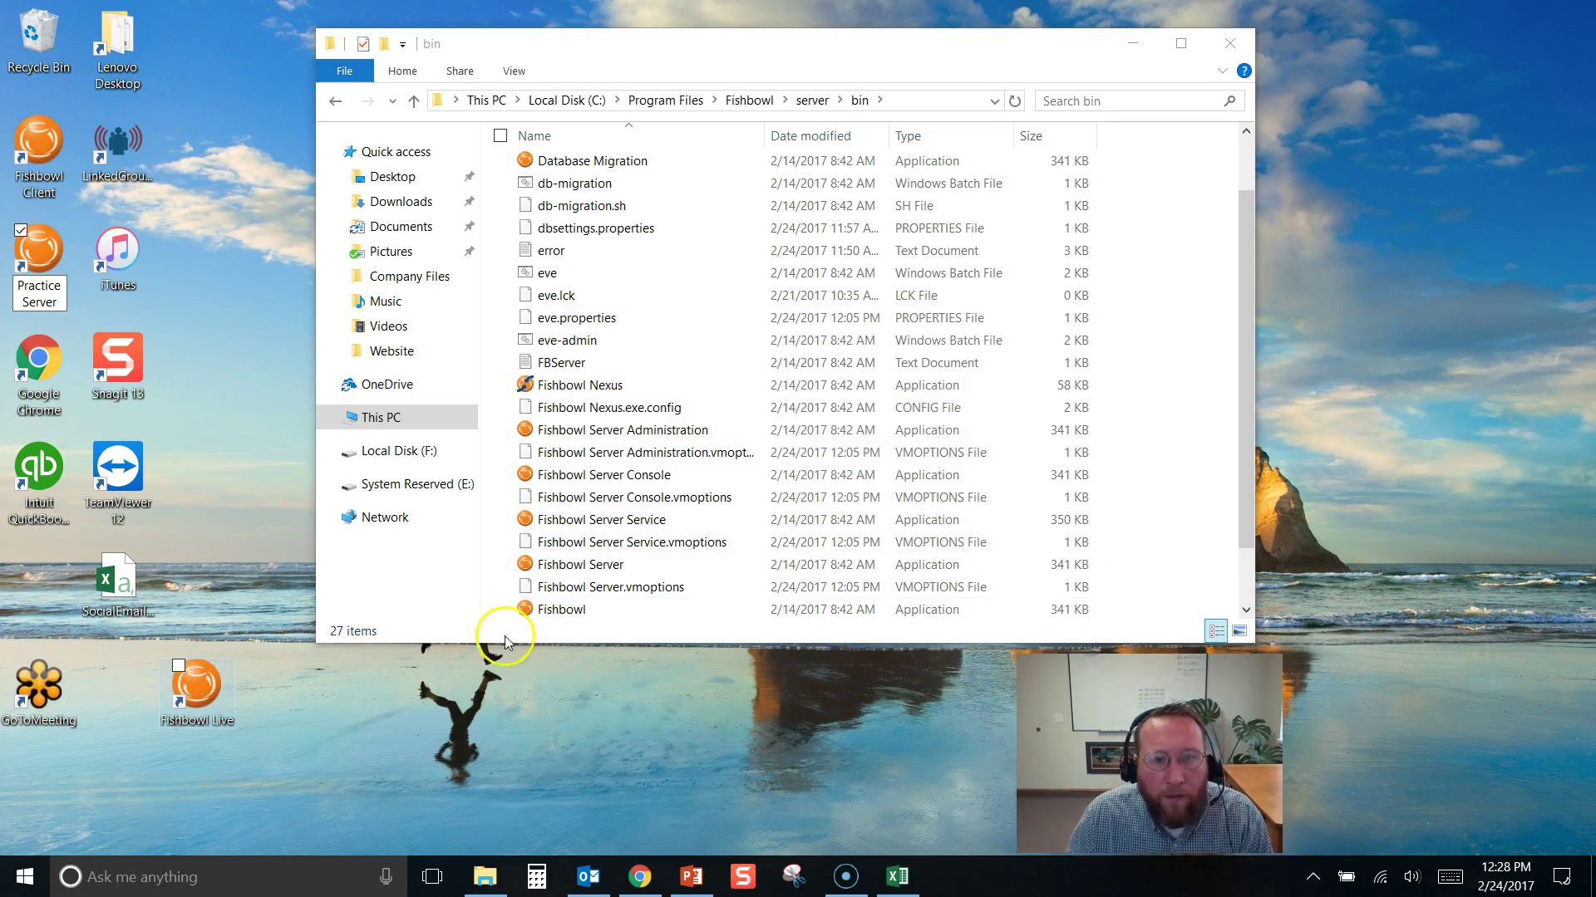
Rename the Fishbowl Live shortcut to Live Server
{"action": "left_click", "coordinate": [221, 721]}
{"action": "key", "text": "BackSpace"}
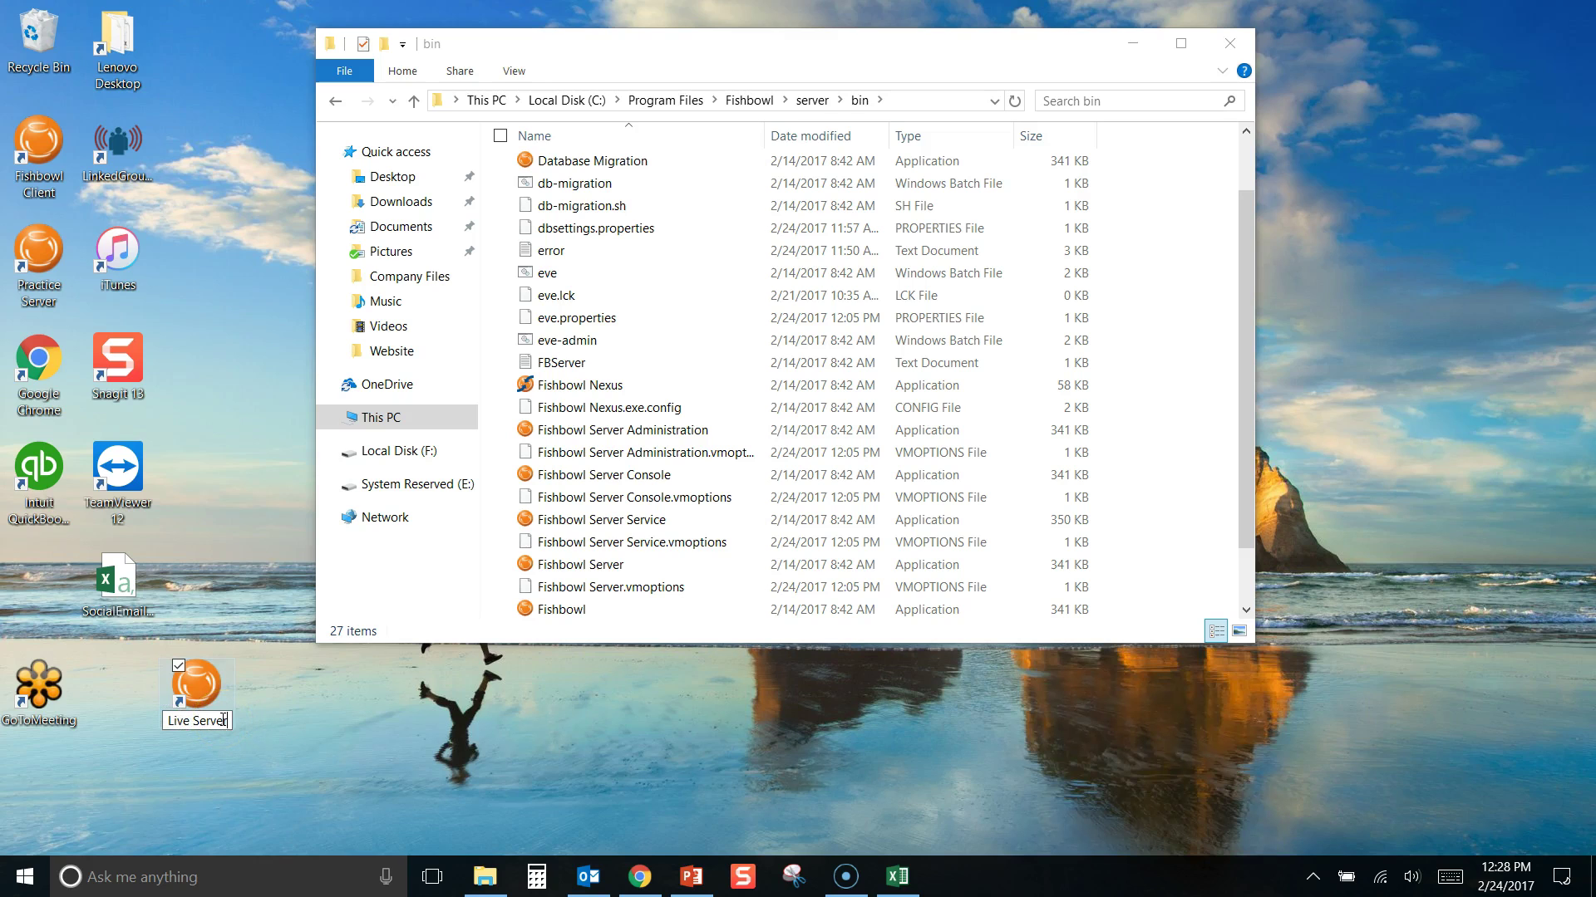
{"action": "left_click", "coordinate": [392, 750]}
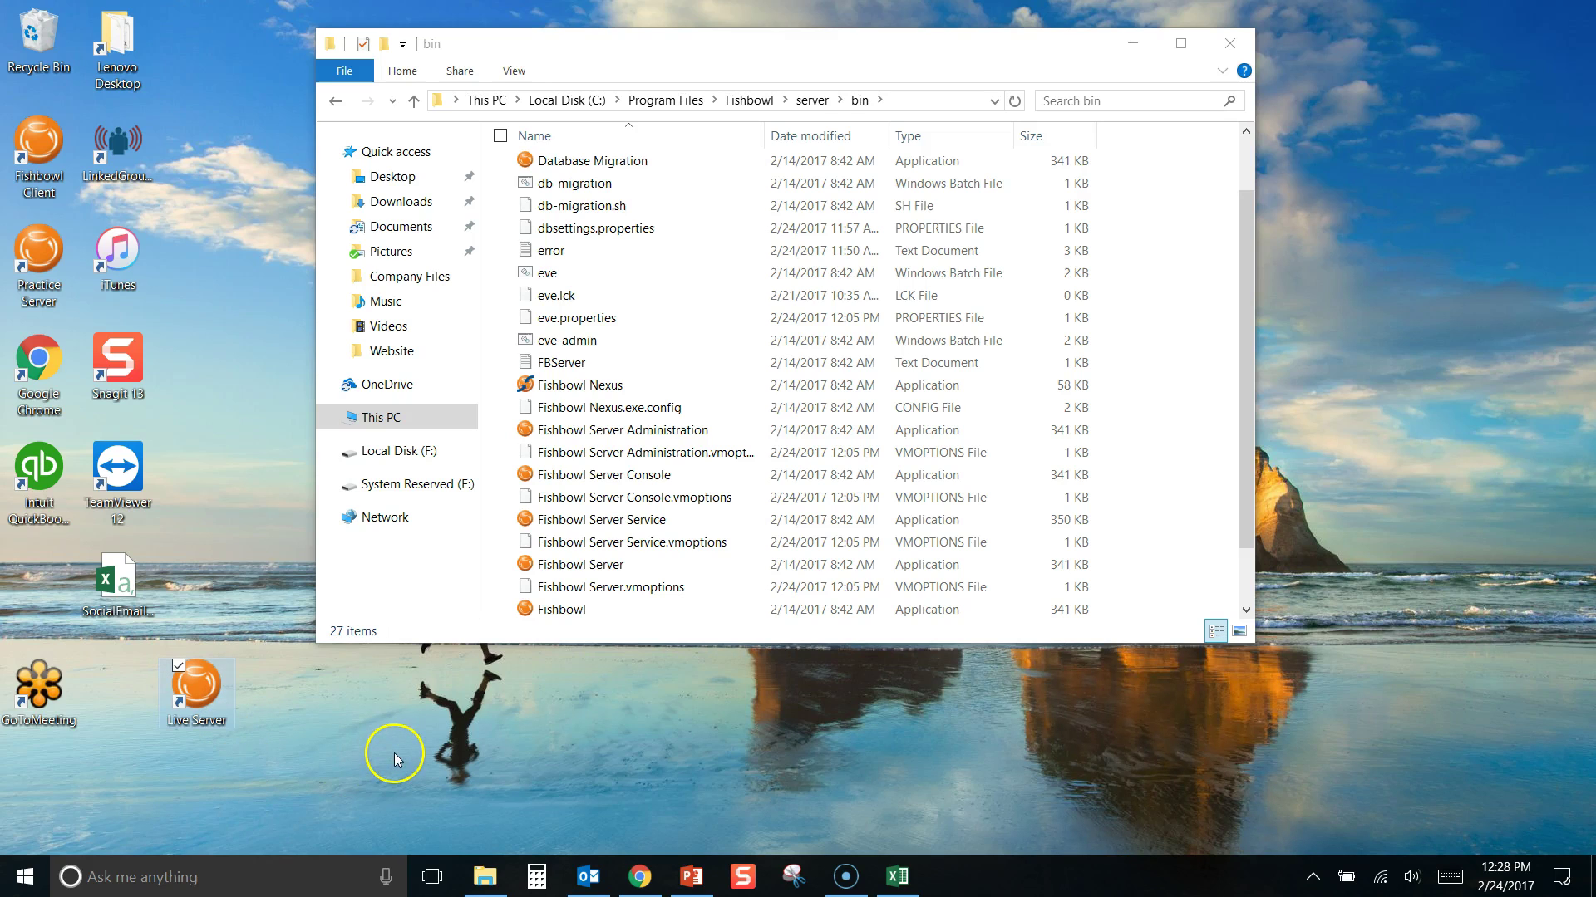
Close the bin folder window and check which Fishbowl server is running in the tray
{"action": "left_click", "coordinate": [1229, 43]}
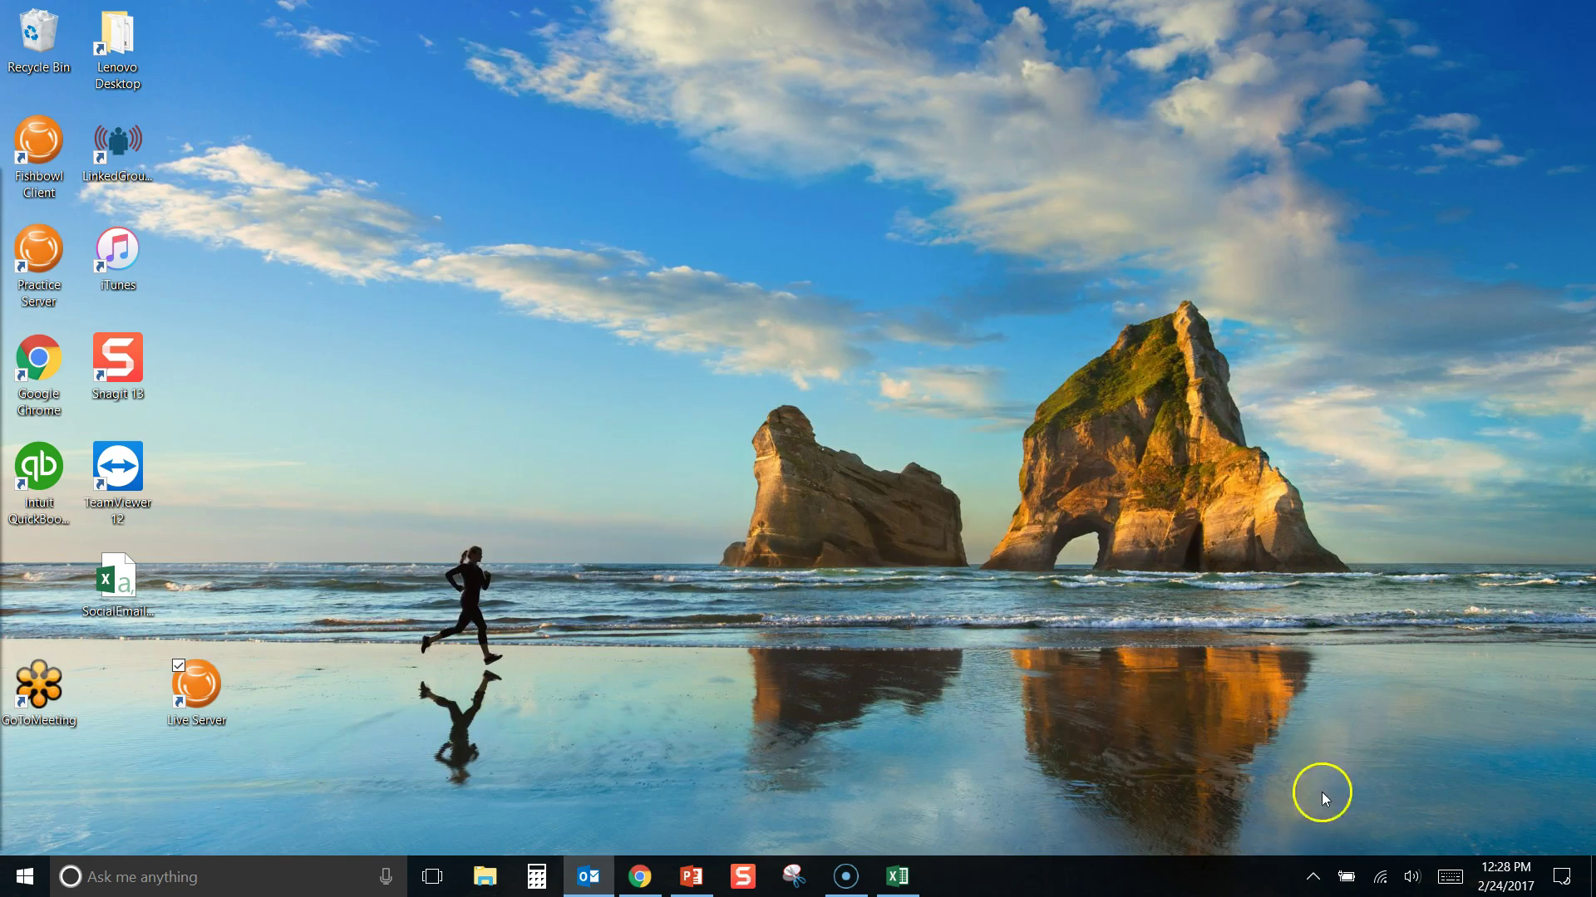
{"action": "left_click", "coordinate": [1313, 877]}
{"action": "left_click", "coordinate": [1298, 837]}
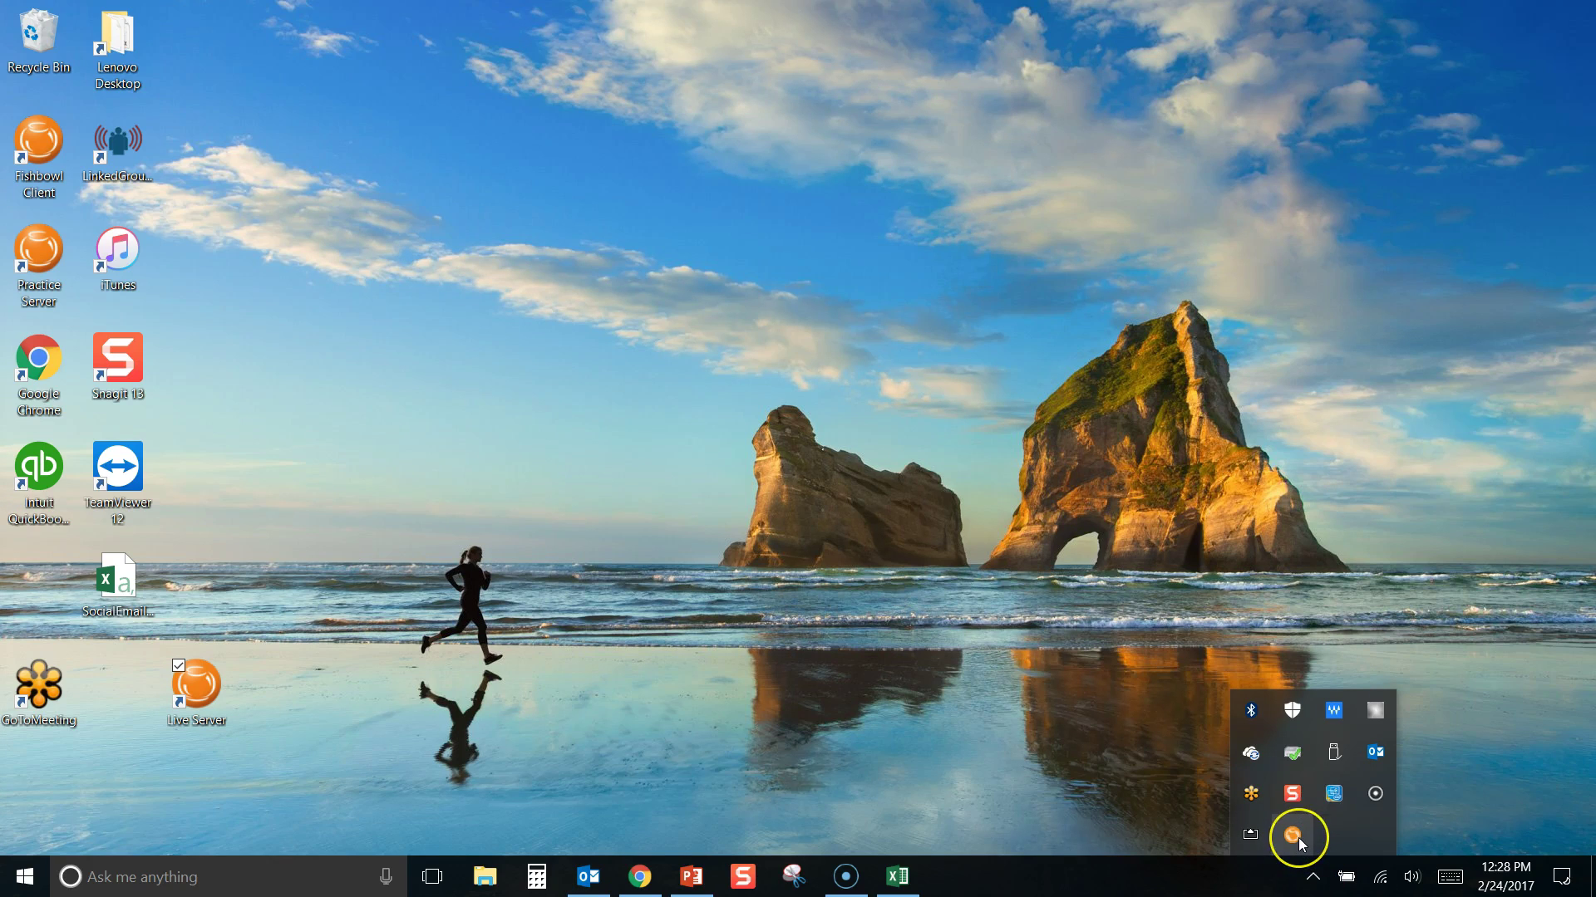
{"action": "left_click", "coordinate": [661, 551]}
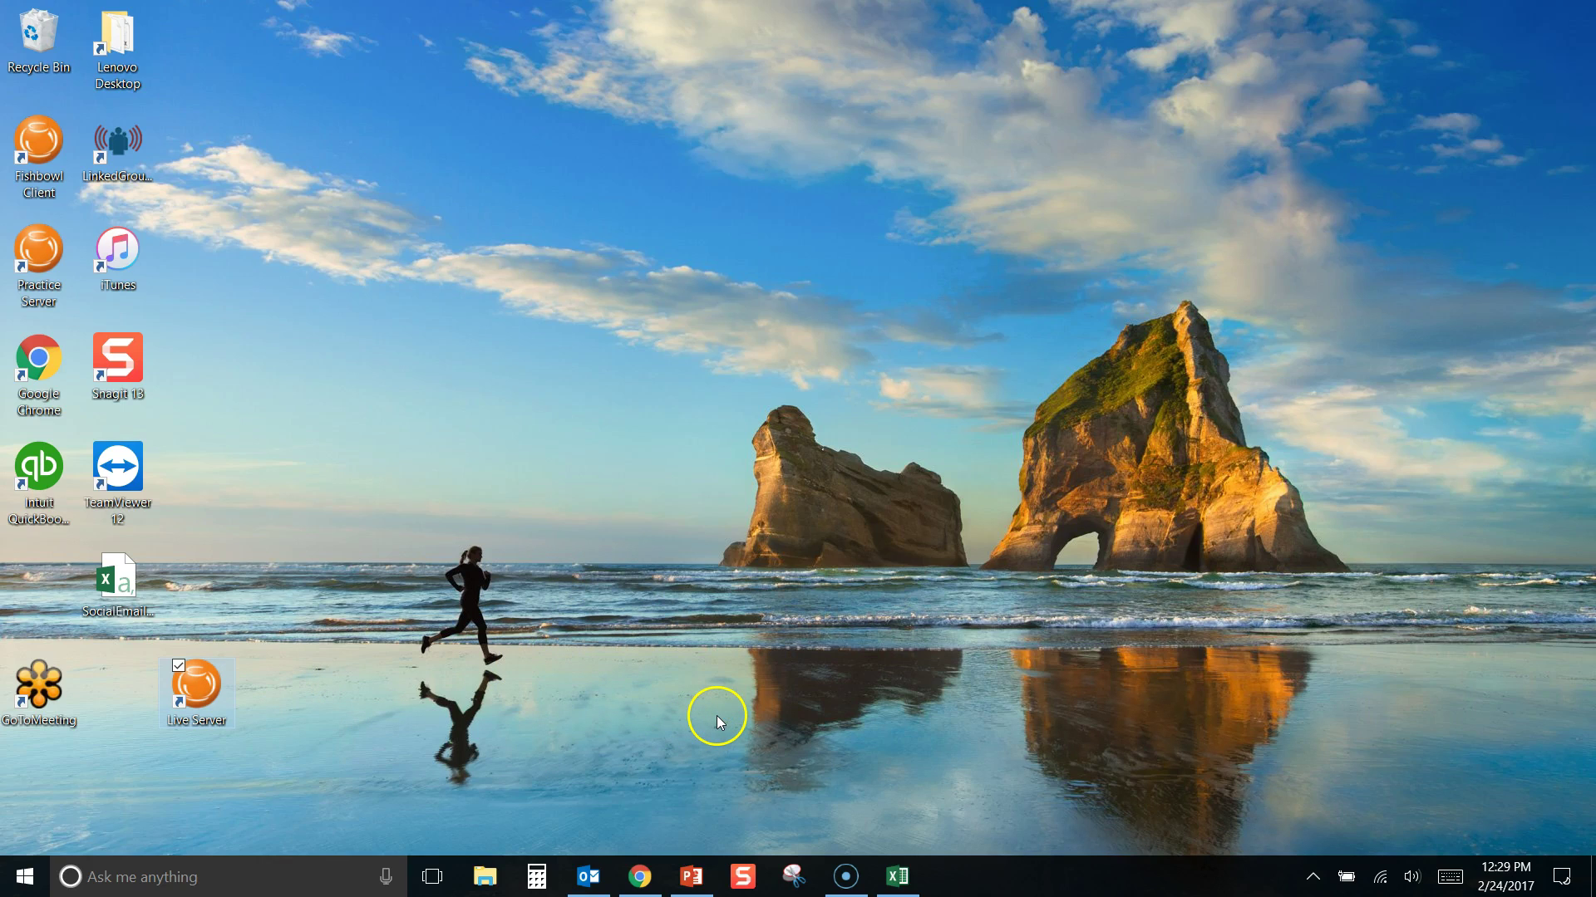
Dismiss the 'Server is already running' error and reopen the hidden tray icons
{"action": "left_click", "coordinate": [1313, 876]}
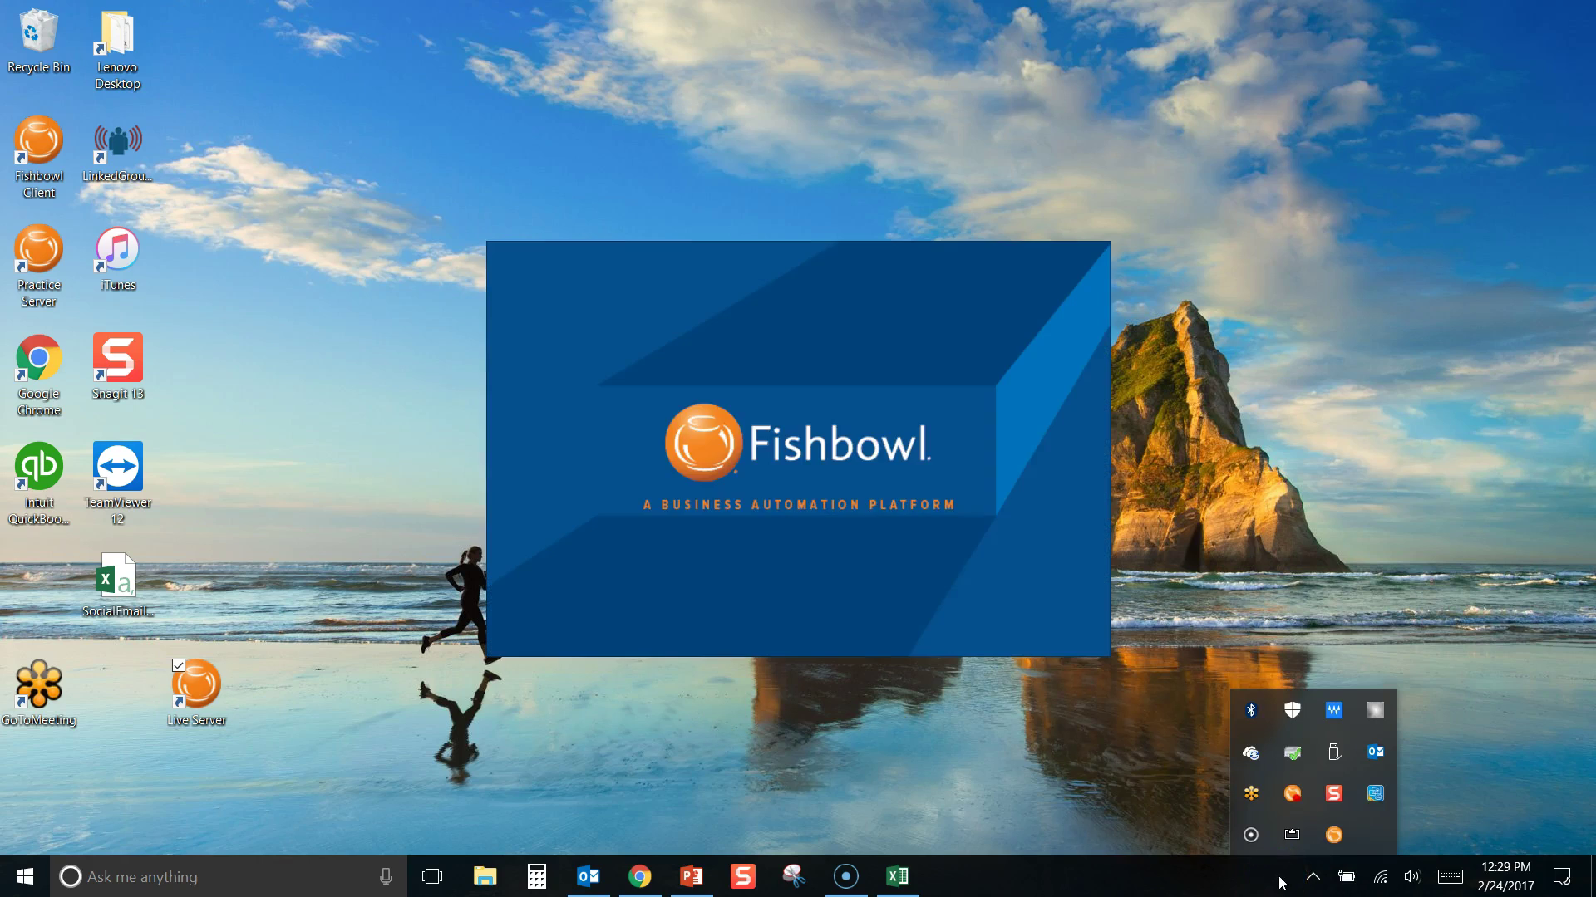
{"action": "left_click", "coordinate": [798, 491]}
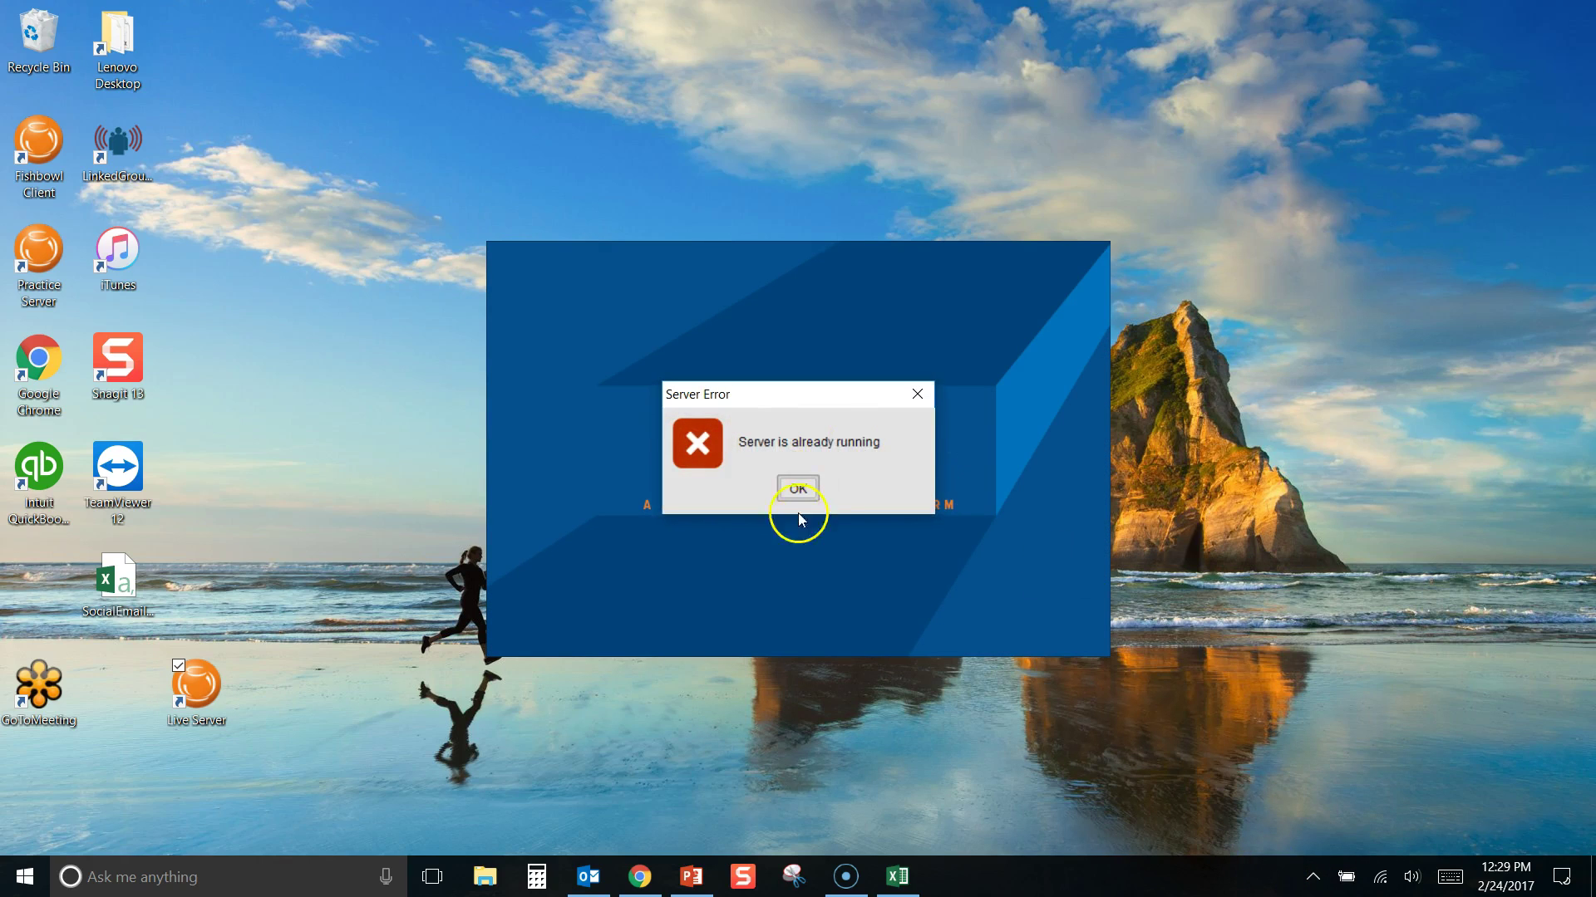
{"action": "left_click", "coordinate": [805, 489]}
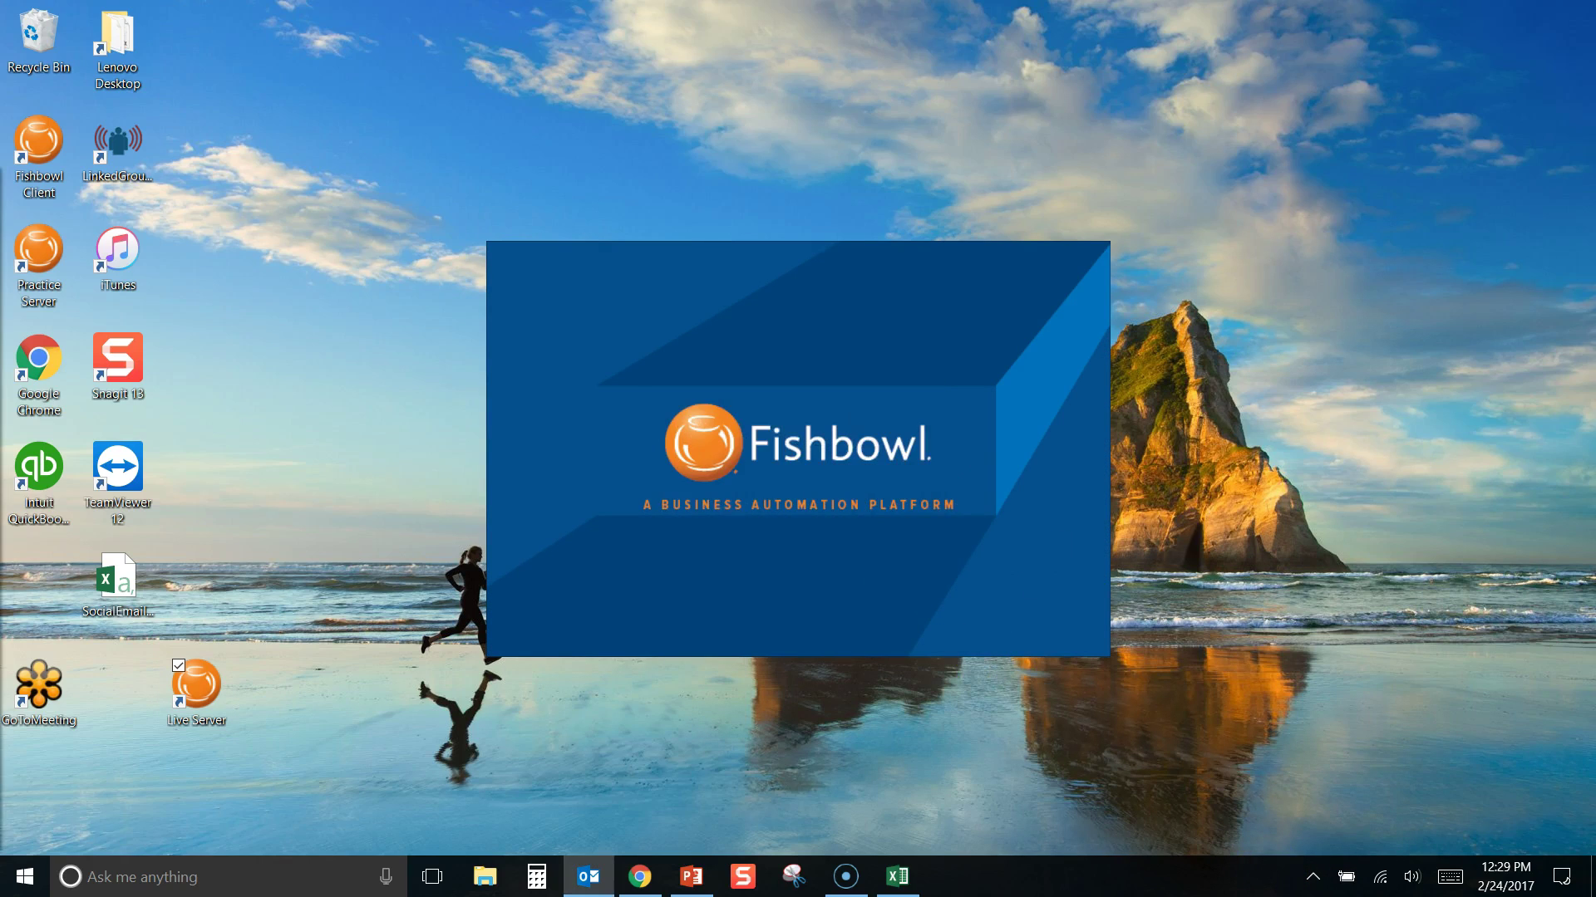
{"action": "left_click", "coordinate": [1312, 876]}
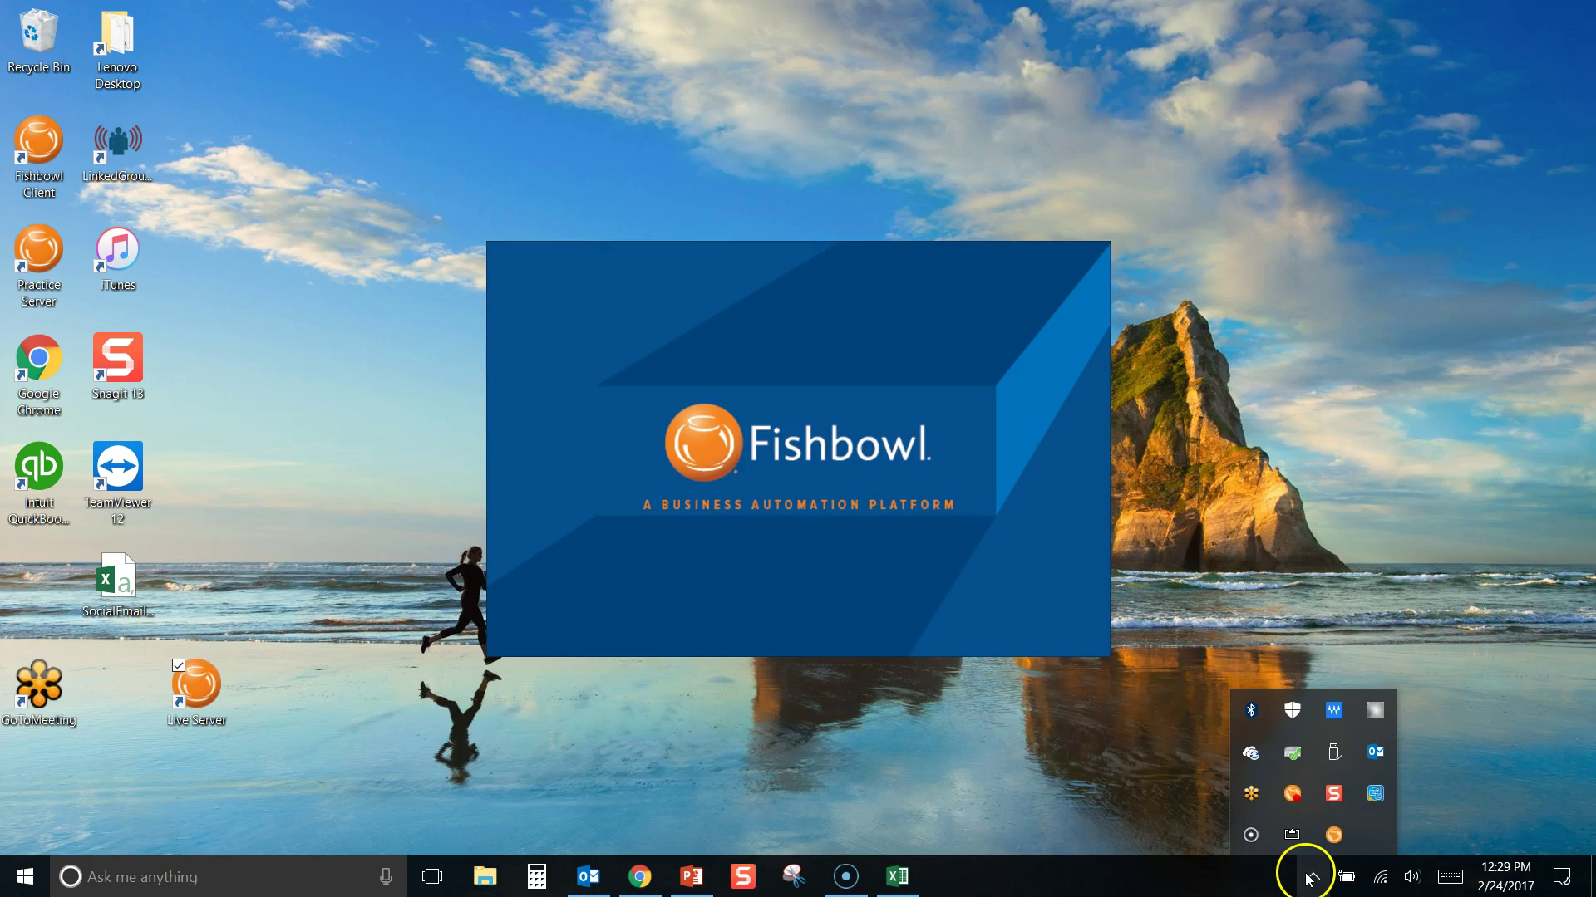
Stop the TestDatabase server and change its Server Port from 28192 to 28193 in Server Administration
{"action": "double_click", "coordinate": [1292, 793]}
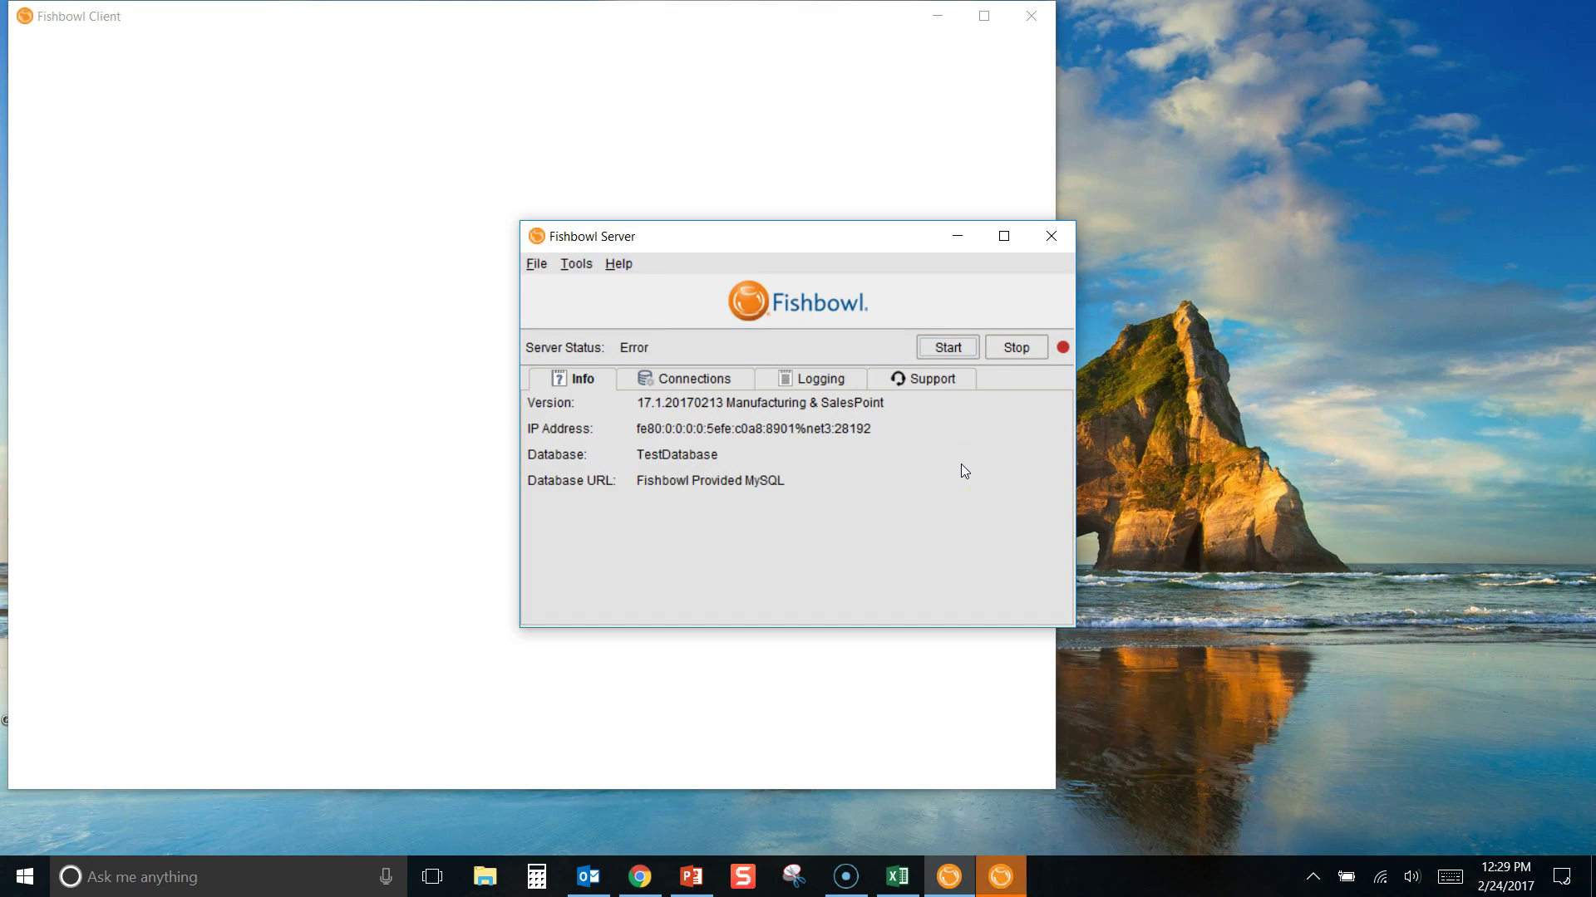
{"action": "left_click", "coordinate": [1011, 348]}
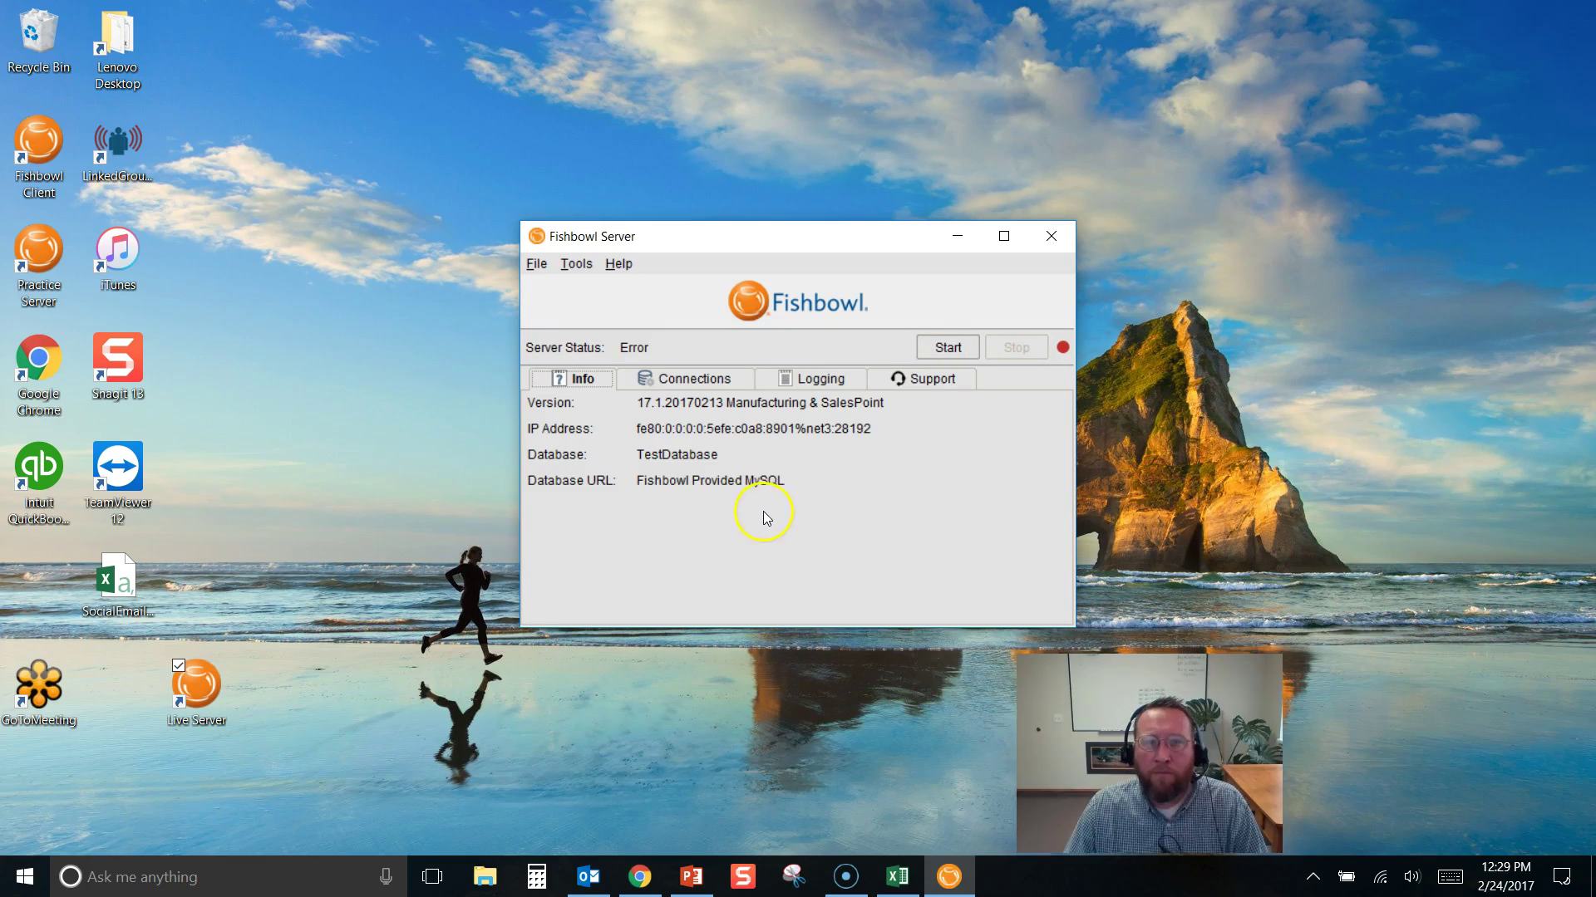
{"action": "left_click", "coordinate": [576, 263]}
{"action": "left_click", "coordinate": [585, 290]}
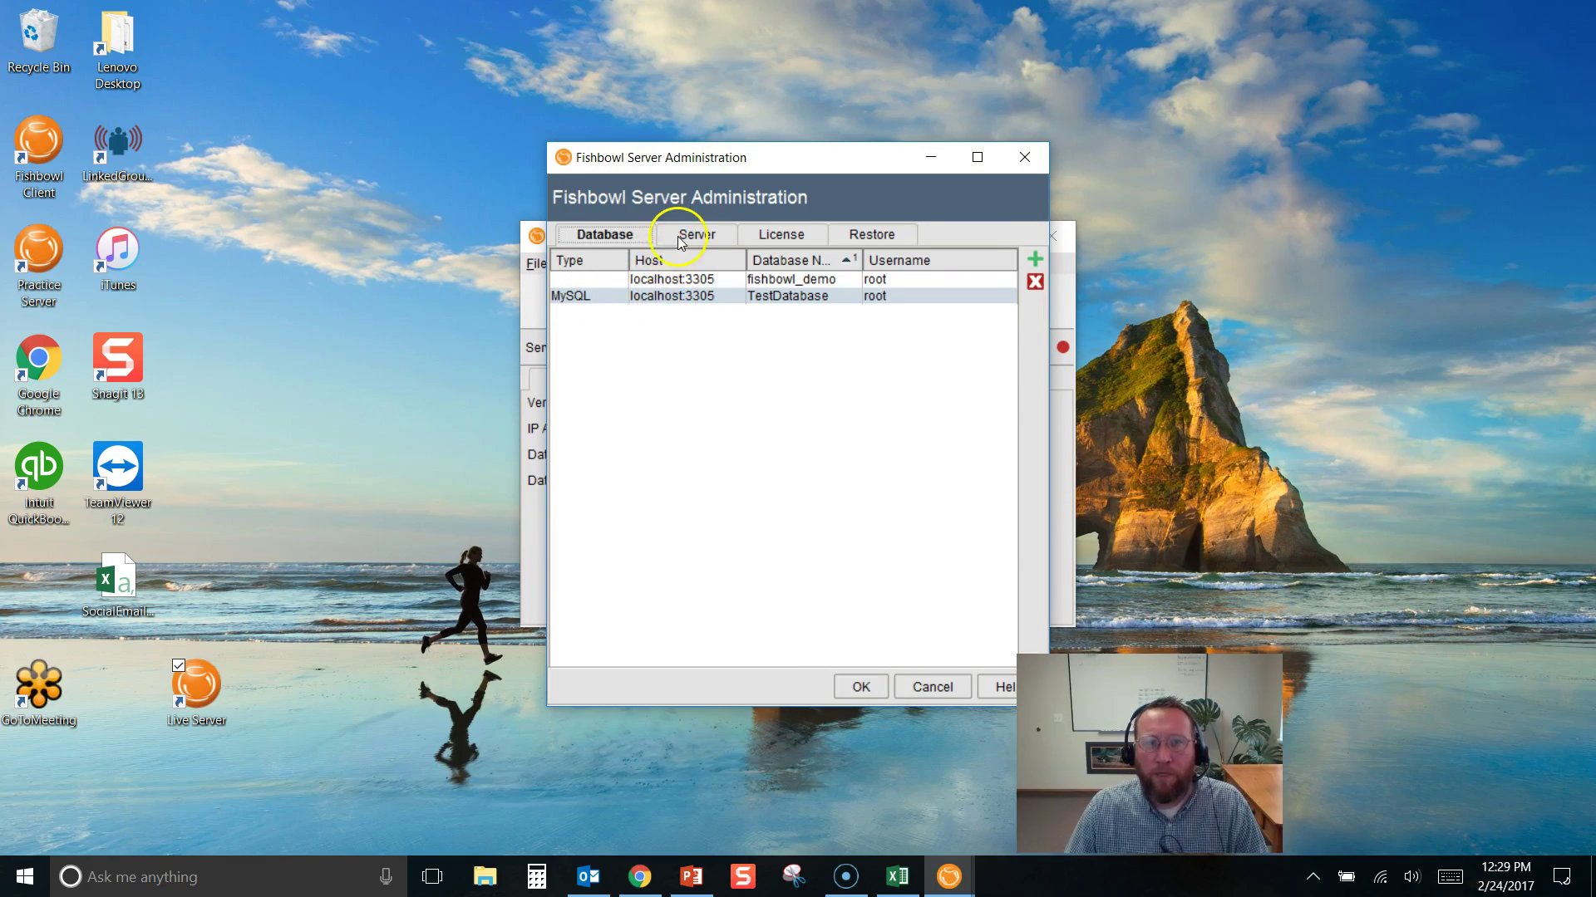
{"action": "left_click", "coordinate": [696, 234]}
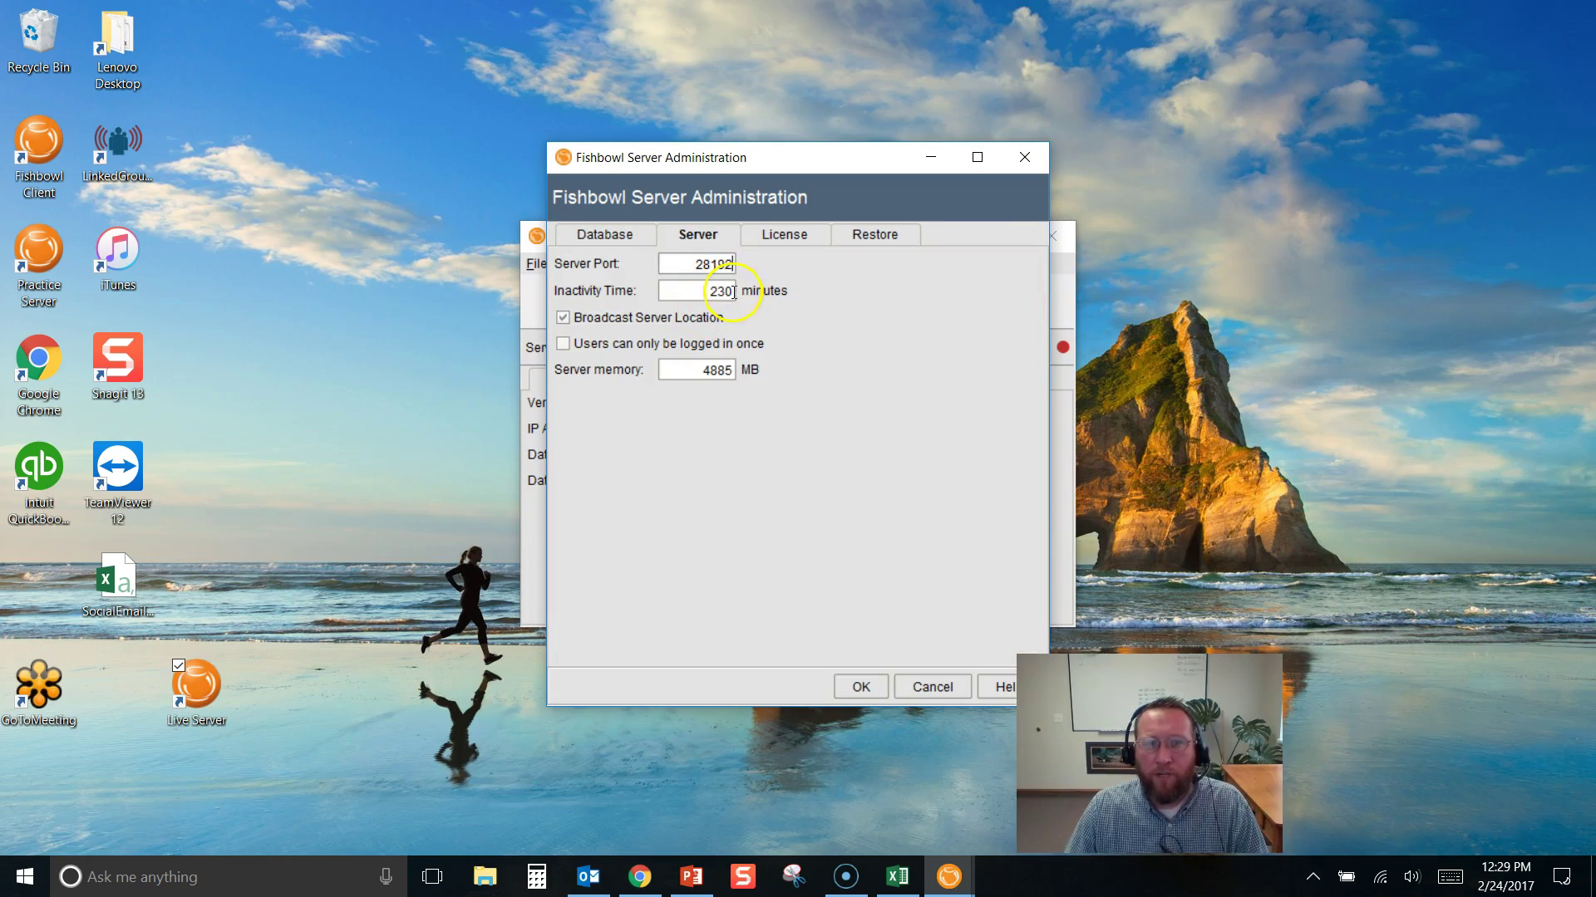
{"action": "key", "text": "BackSpace"}
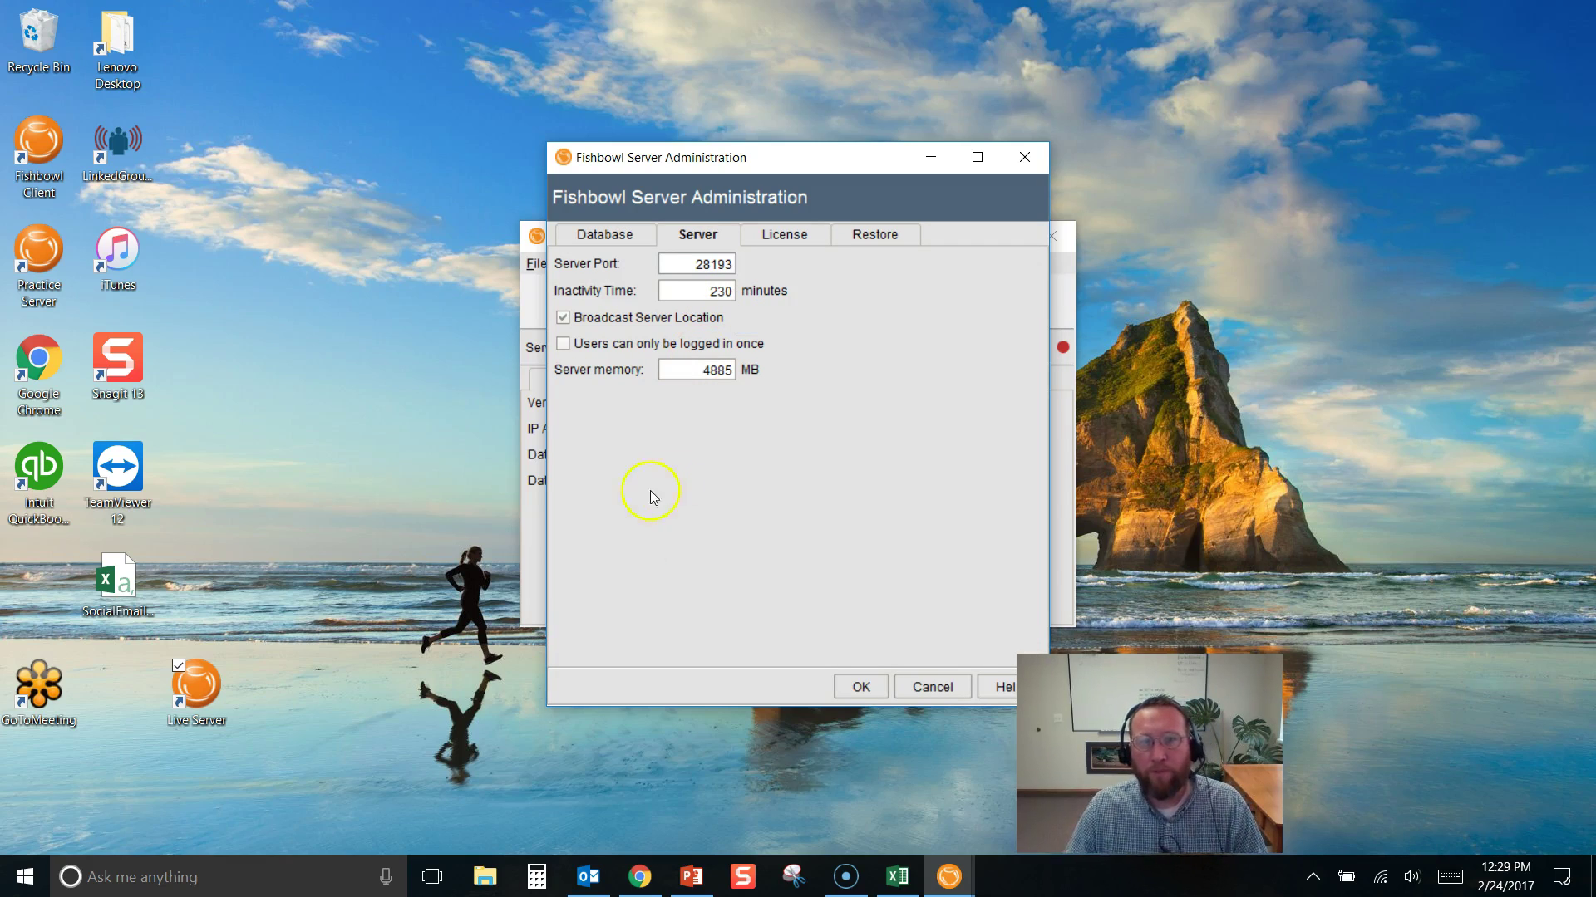
Save the port change, start the TestDatabase server on 28193, and move its window aside
{"action": "left_click", "coordinate": [858, 687]}
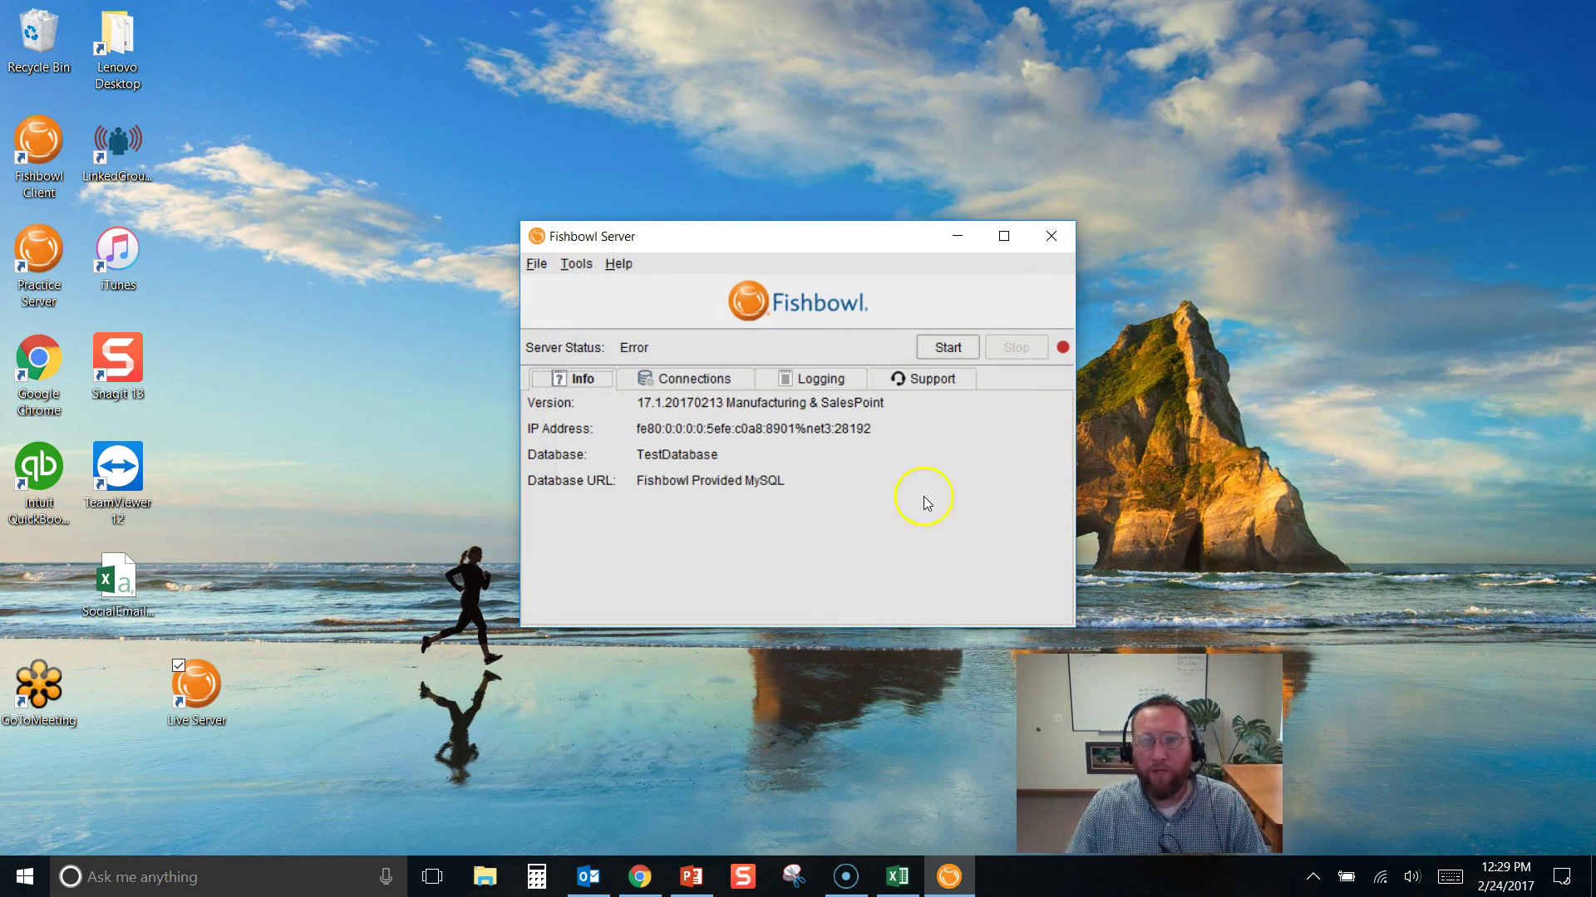
{"action": "left_click", "coordinate": [948, 349]}
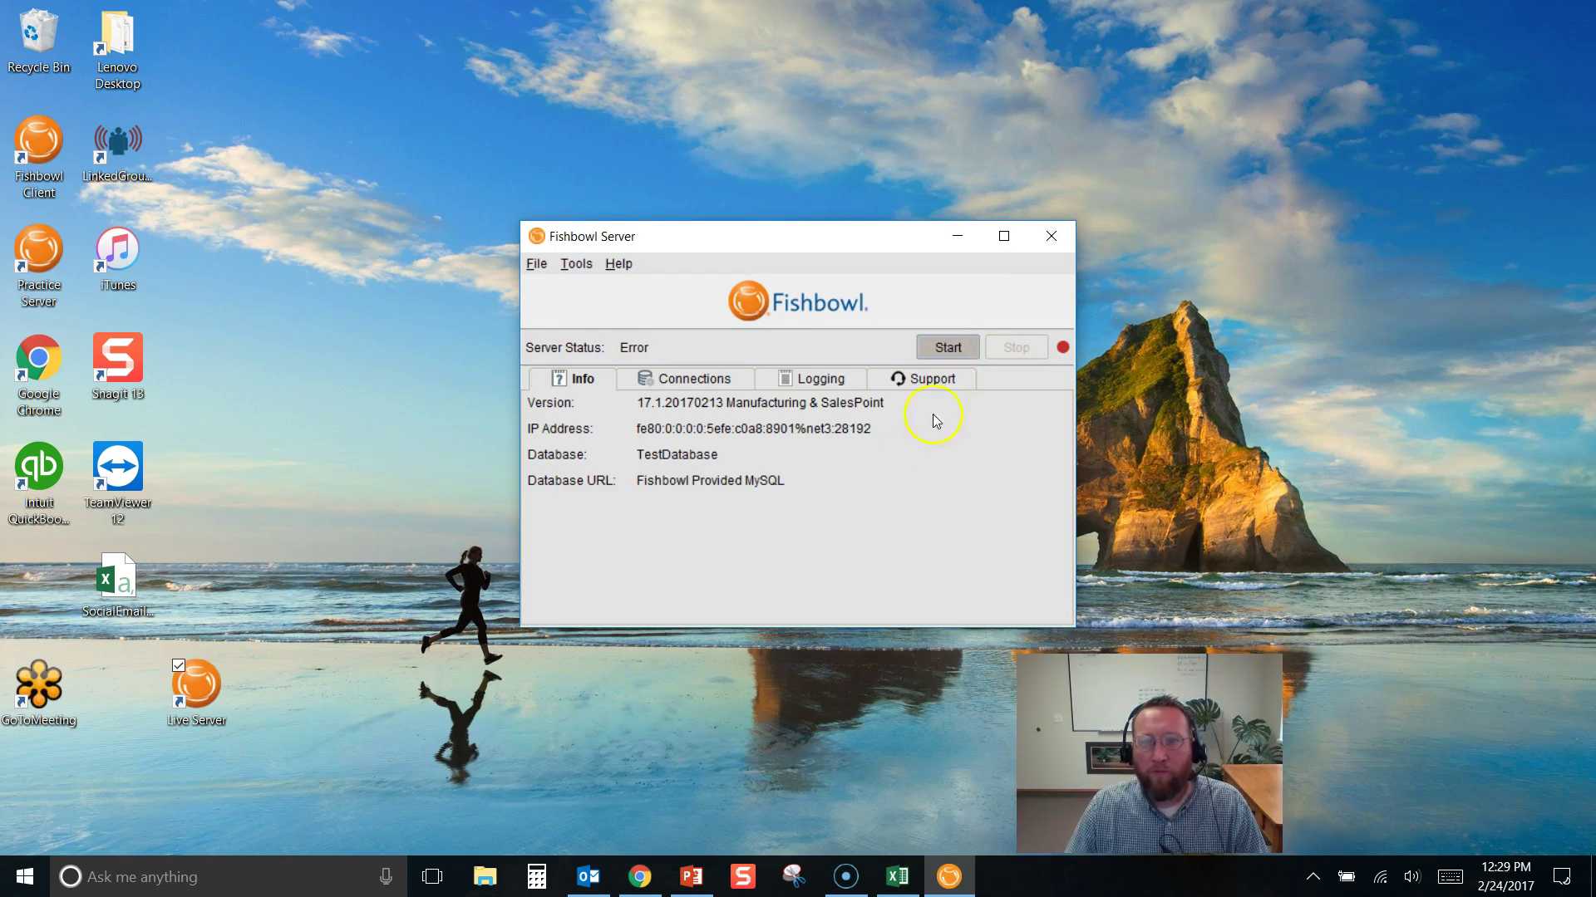
{"action": "left_click_drag", "start_coordinate": [869, 364], "coordinate": [1210, 389]}
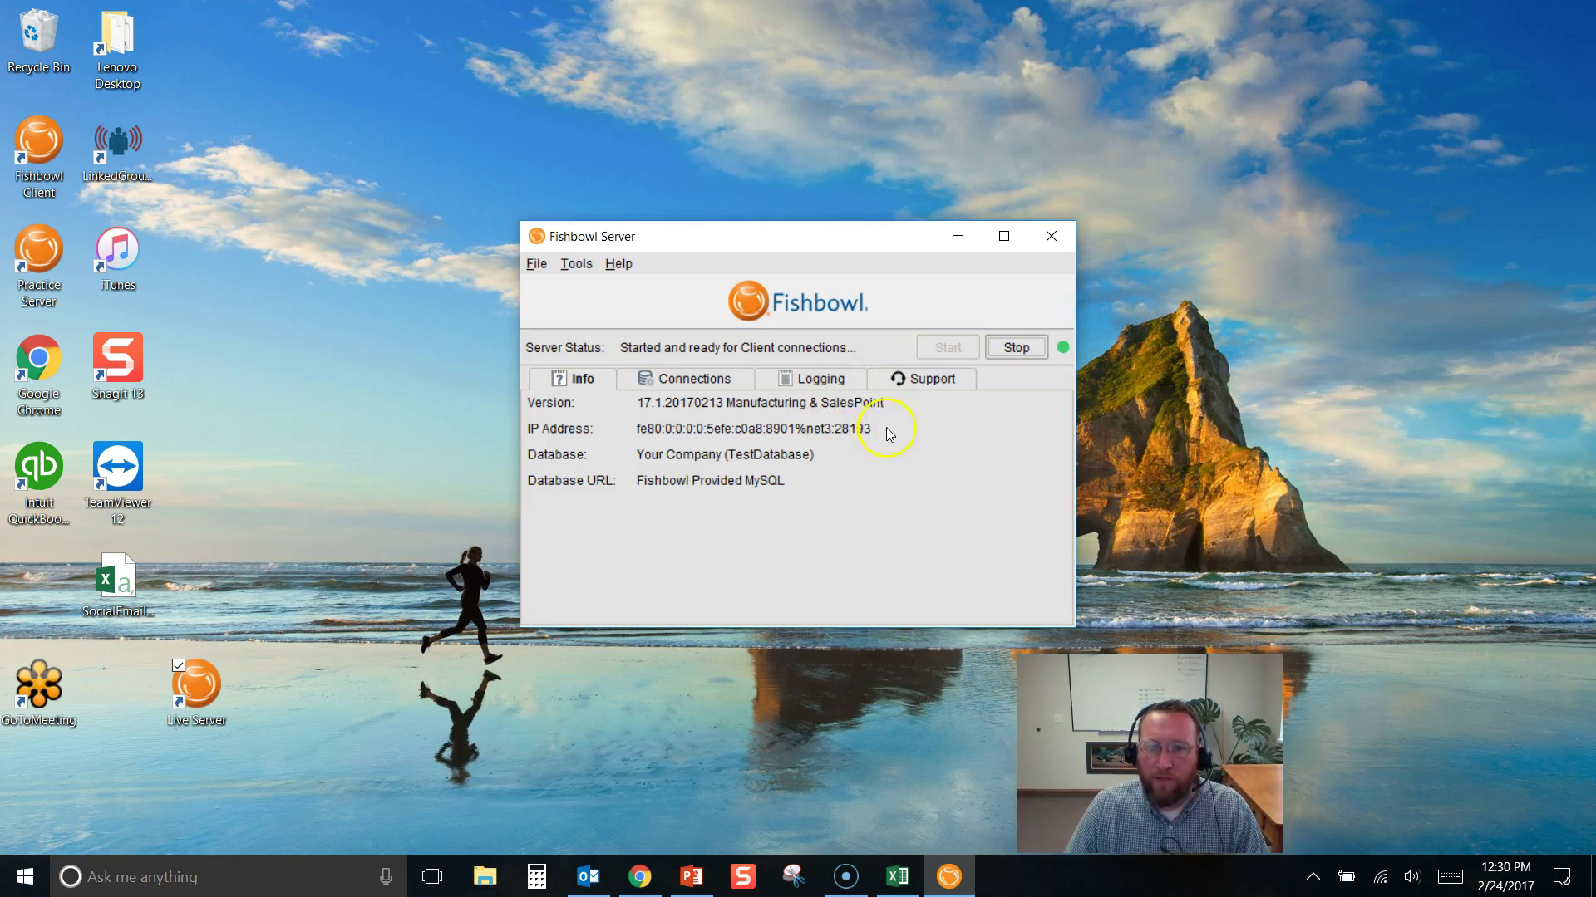
Open the Bicycles Unlimited server window from the tray and place it at the upper right
{"action": "left_click", "coordinate": [1312, 881]}
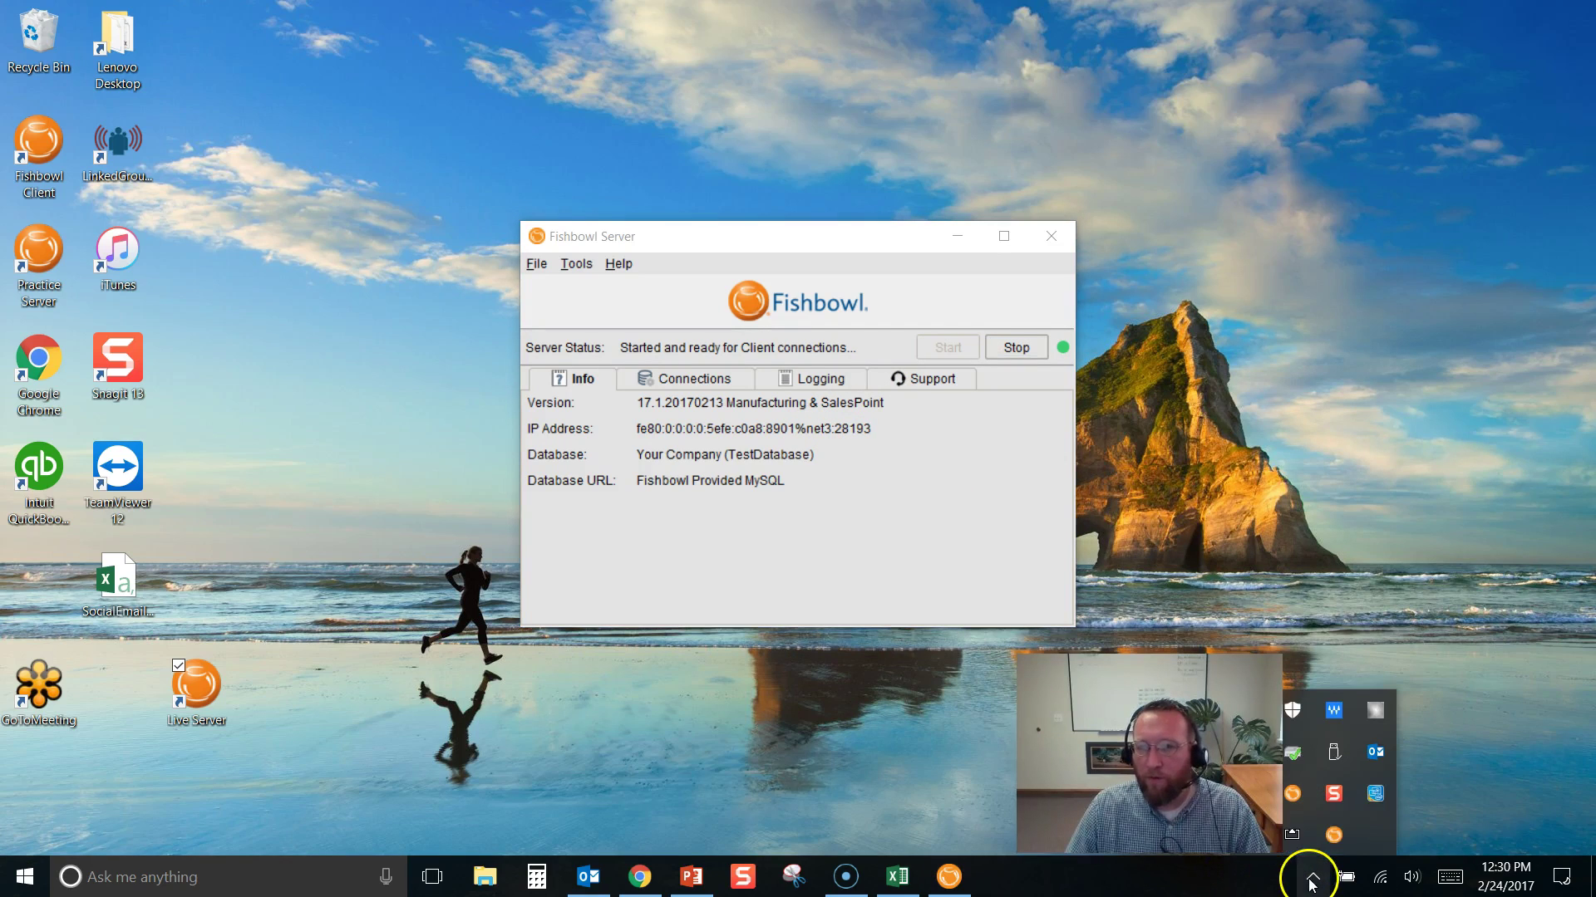
{"action": "double_click", "coordinate": [1334, 834]}
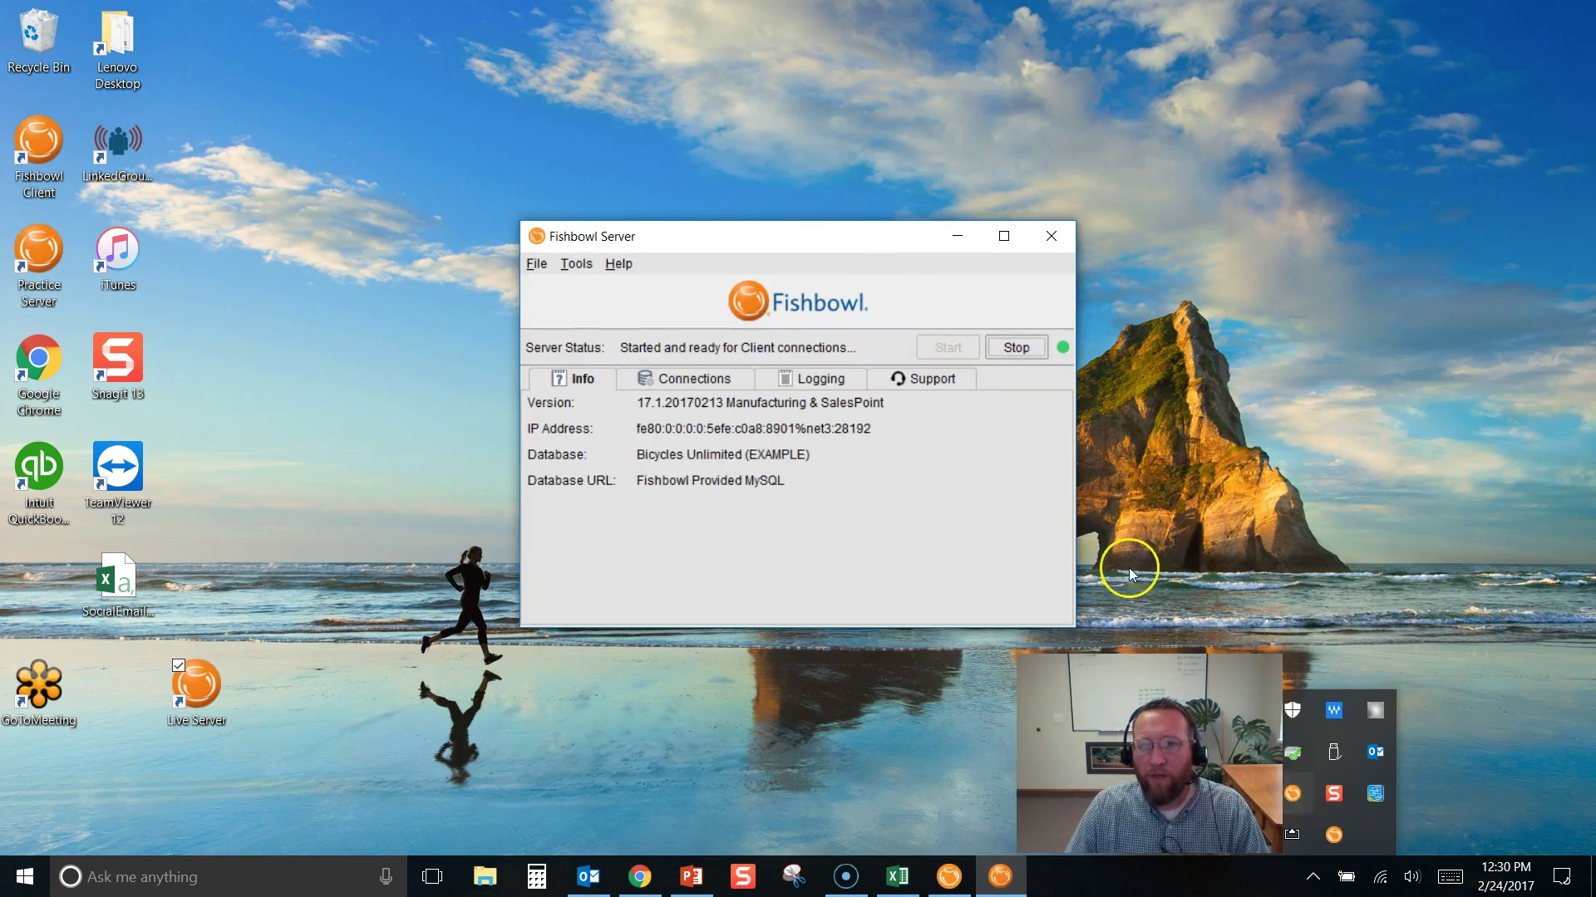
{"action": "left_click_drag", "start_coordinate": [884, 235], "coordinate": [1327, 207]}
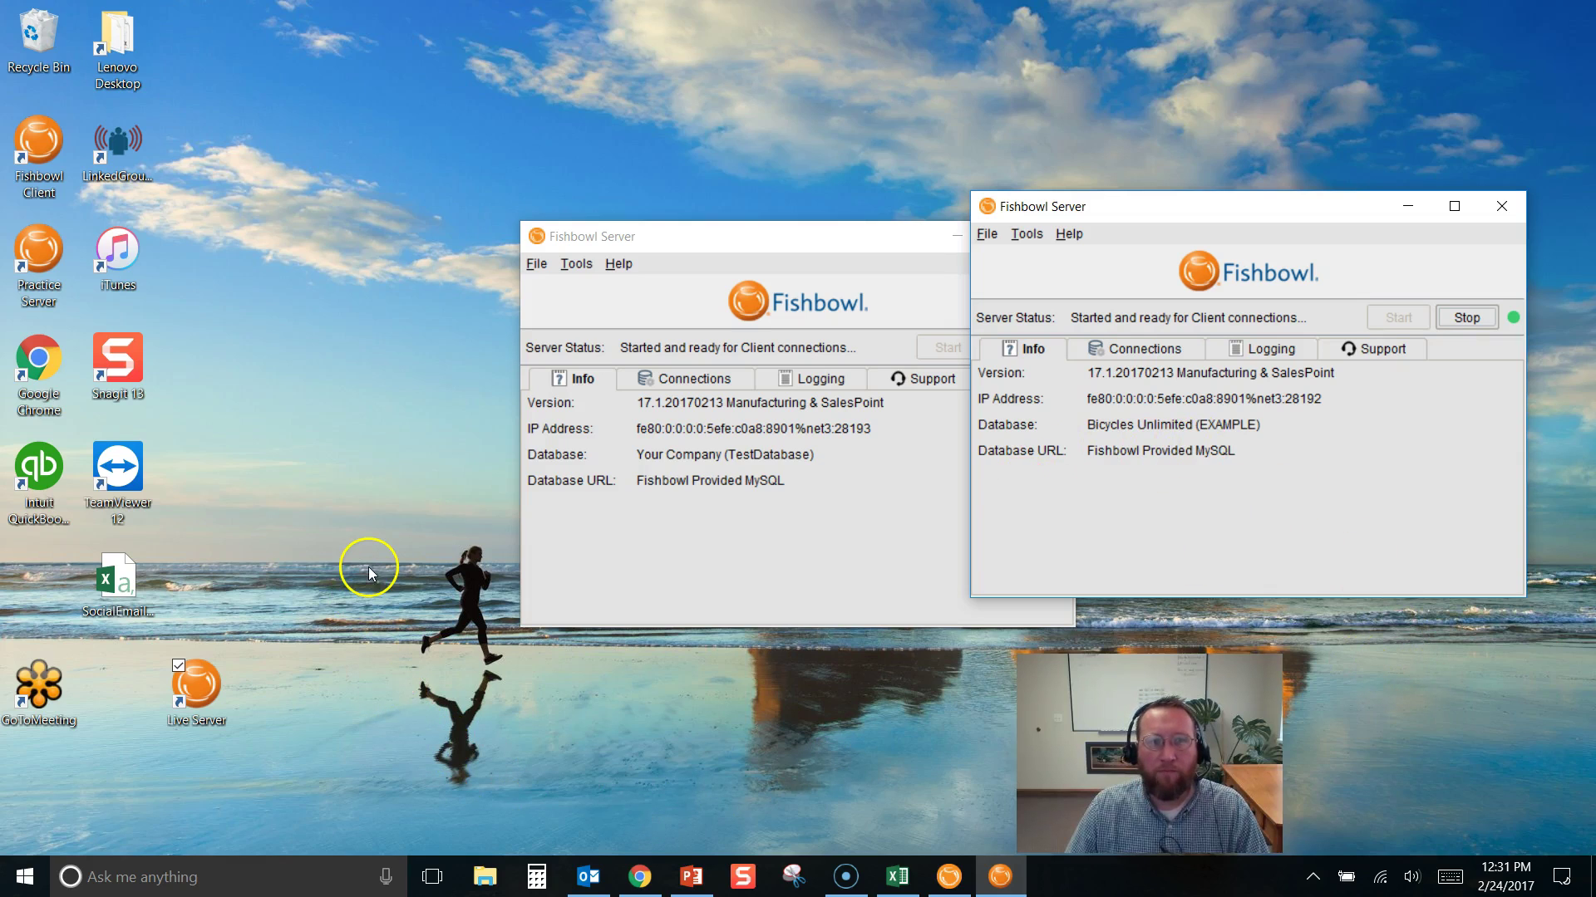
Launch Fishbowl Client, show login details, and change the port to 28193 before searching servers
{"action": "double_click", "coordinate": [35, 157]}
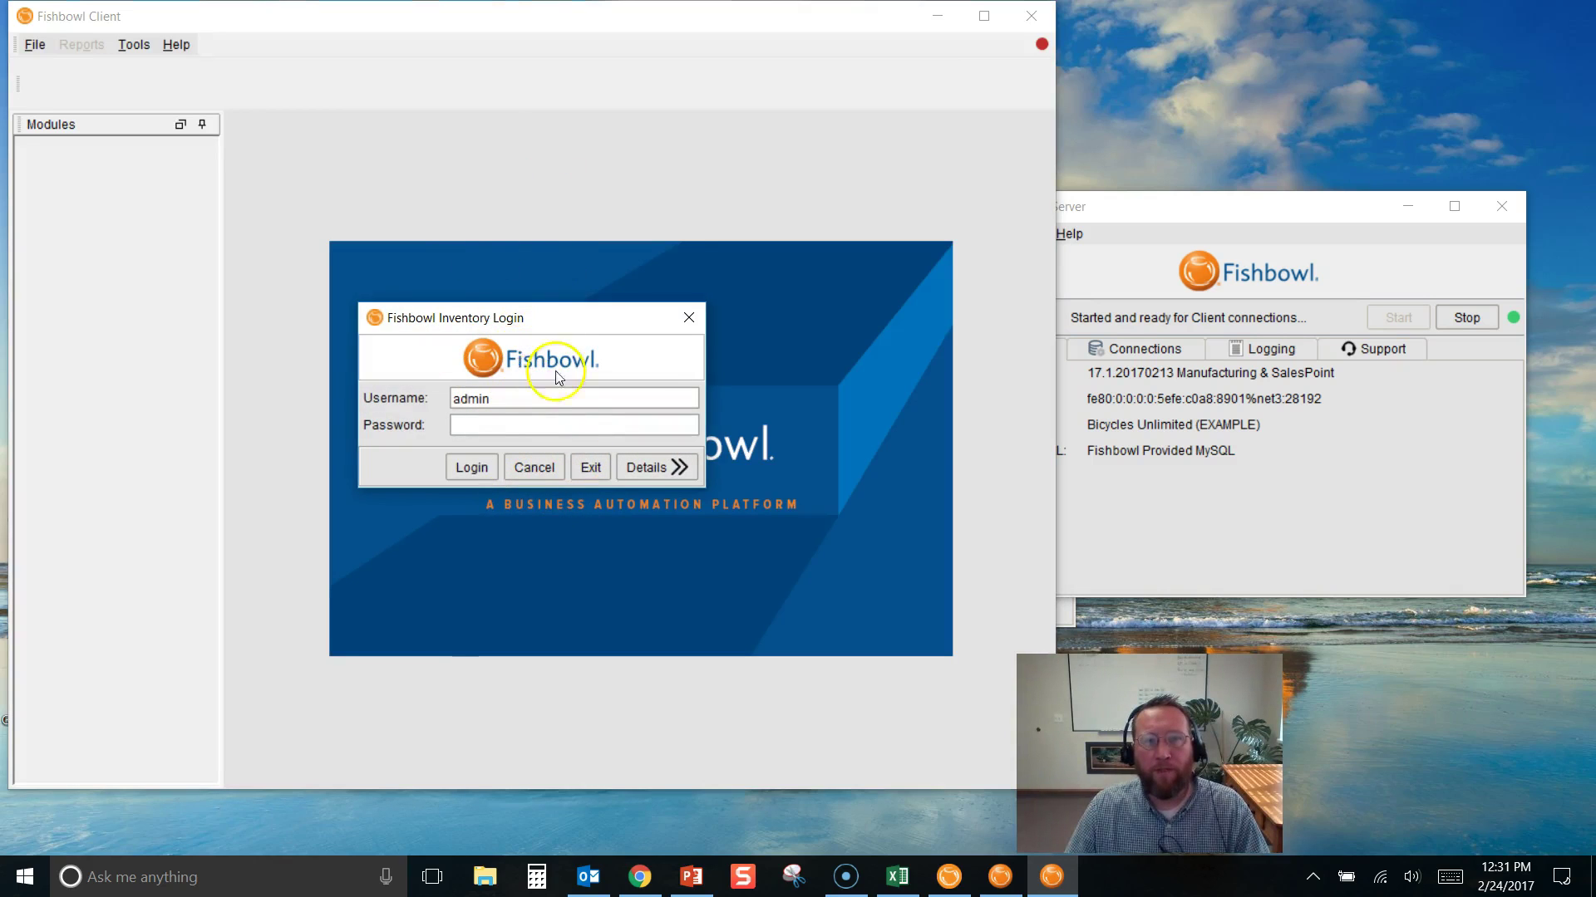
{"action": "left_click", "coordinate": [583, 469]}
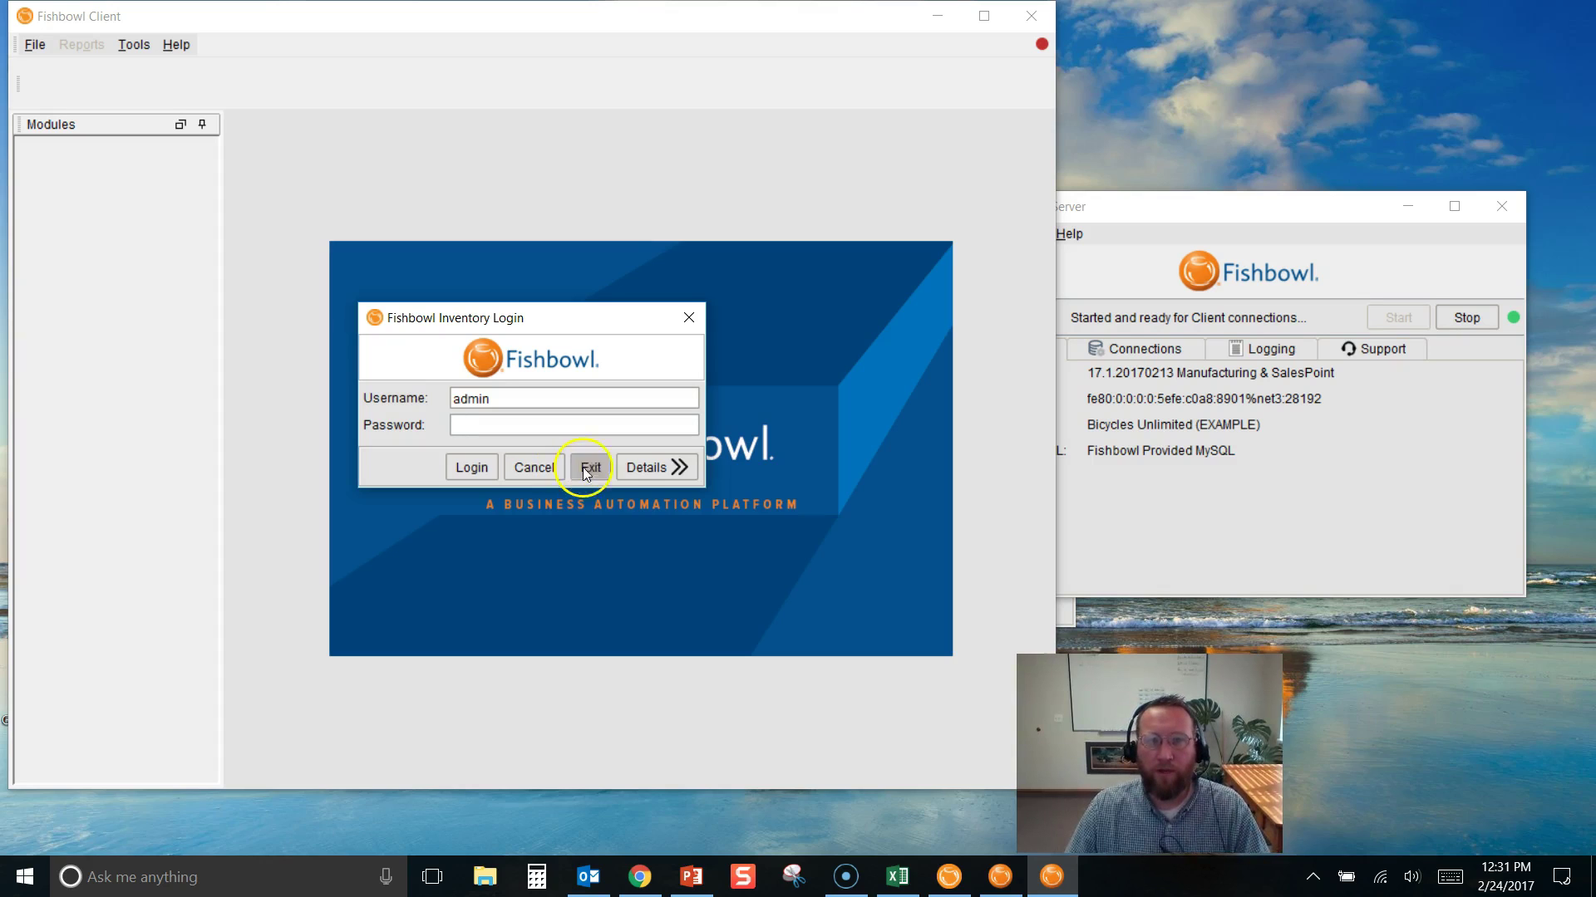
{"action": "left_click", "coordinate": [651, 467]}
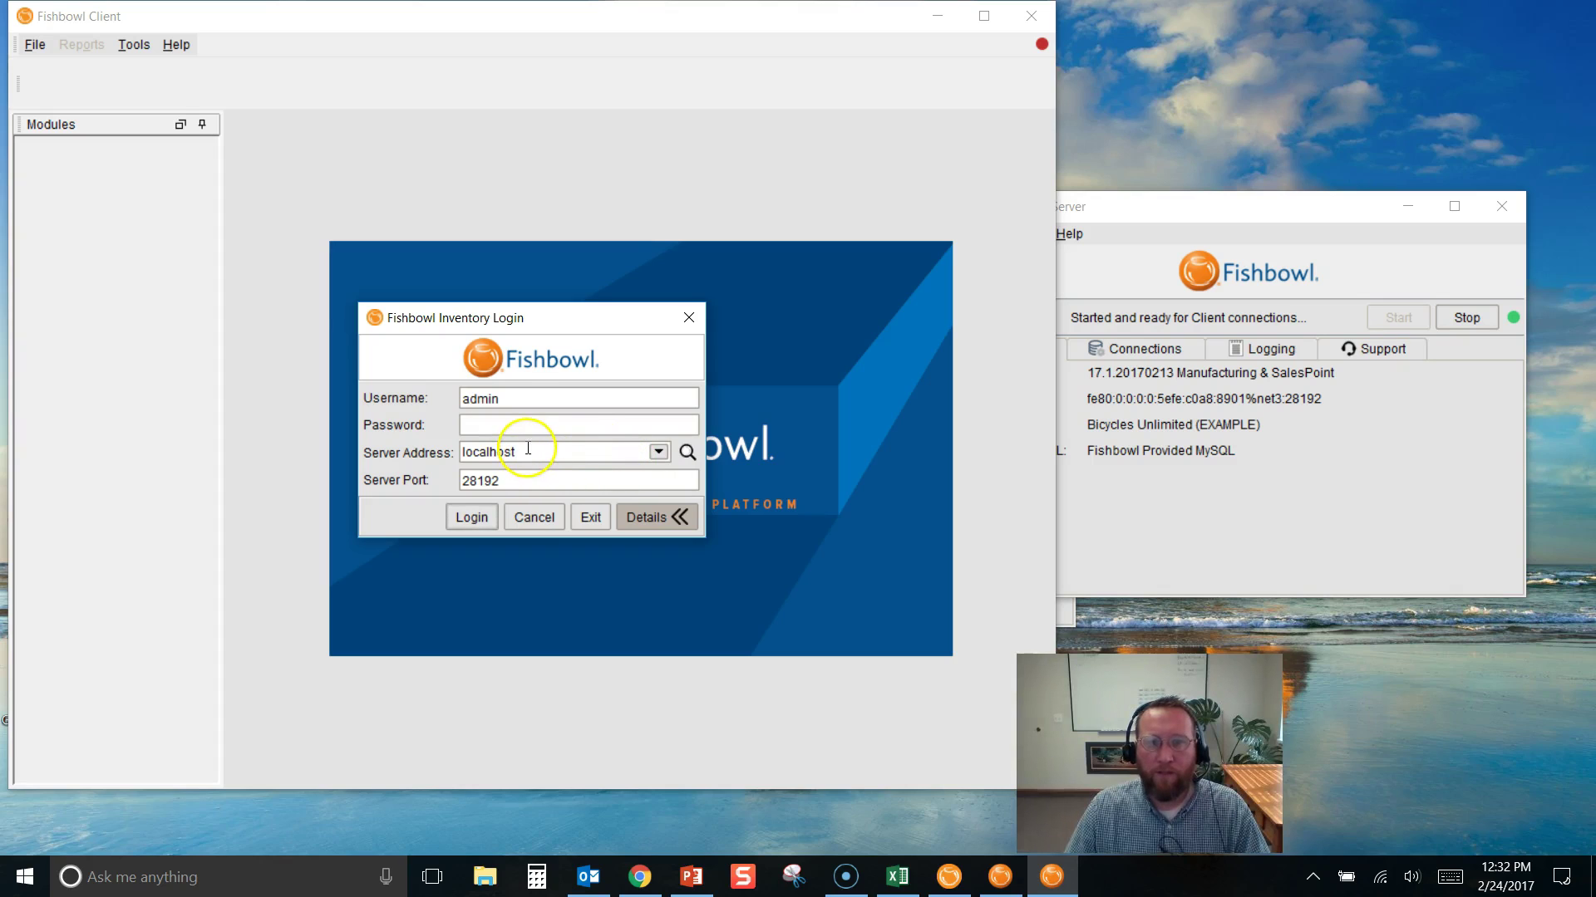
{"action": "left_click", "coordinate": [687, 452]}
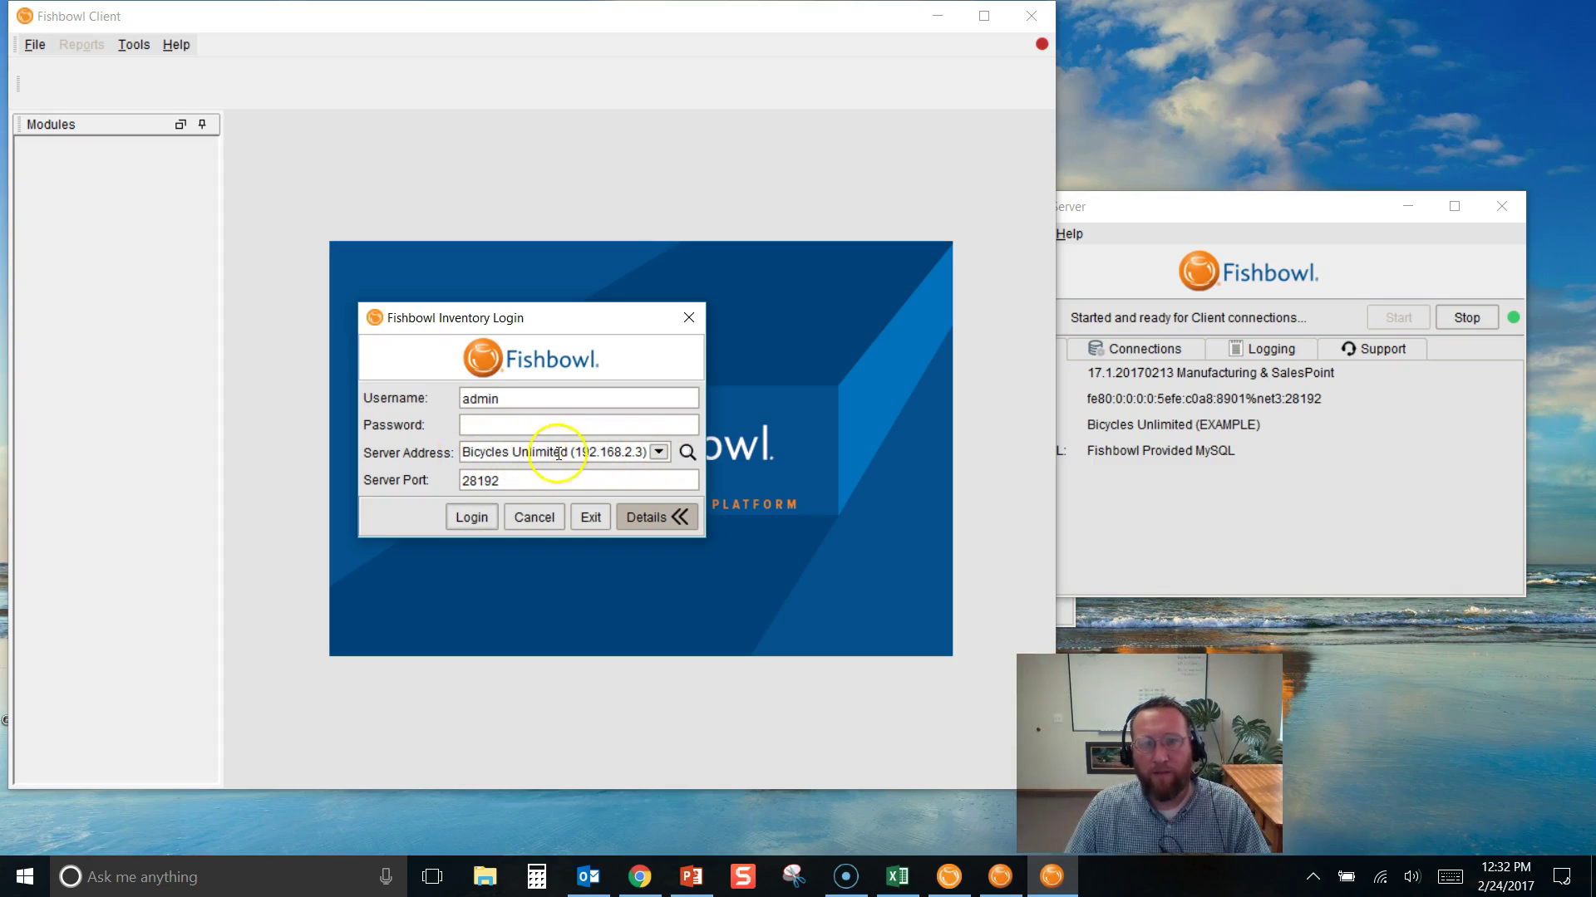
{"action": "double_click", "coordinate": [519, 480]}
{"action": "left_click", "coordinate": [520, 480]}
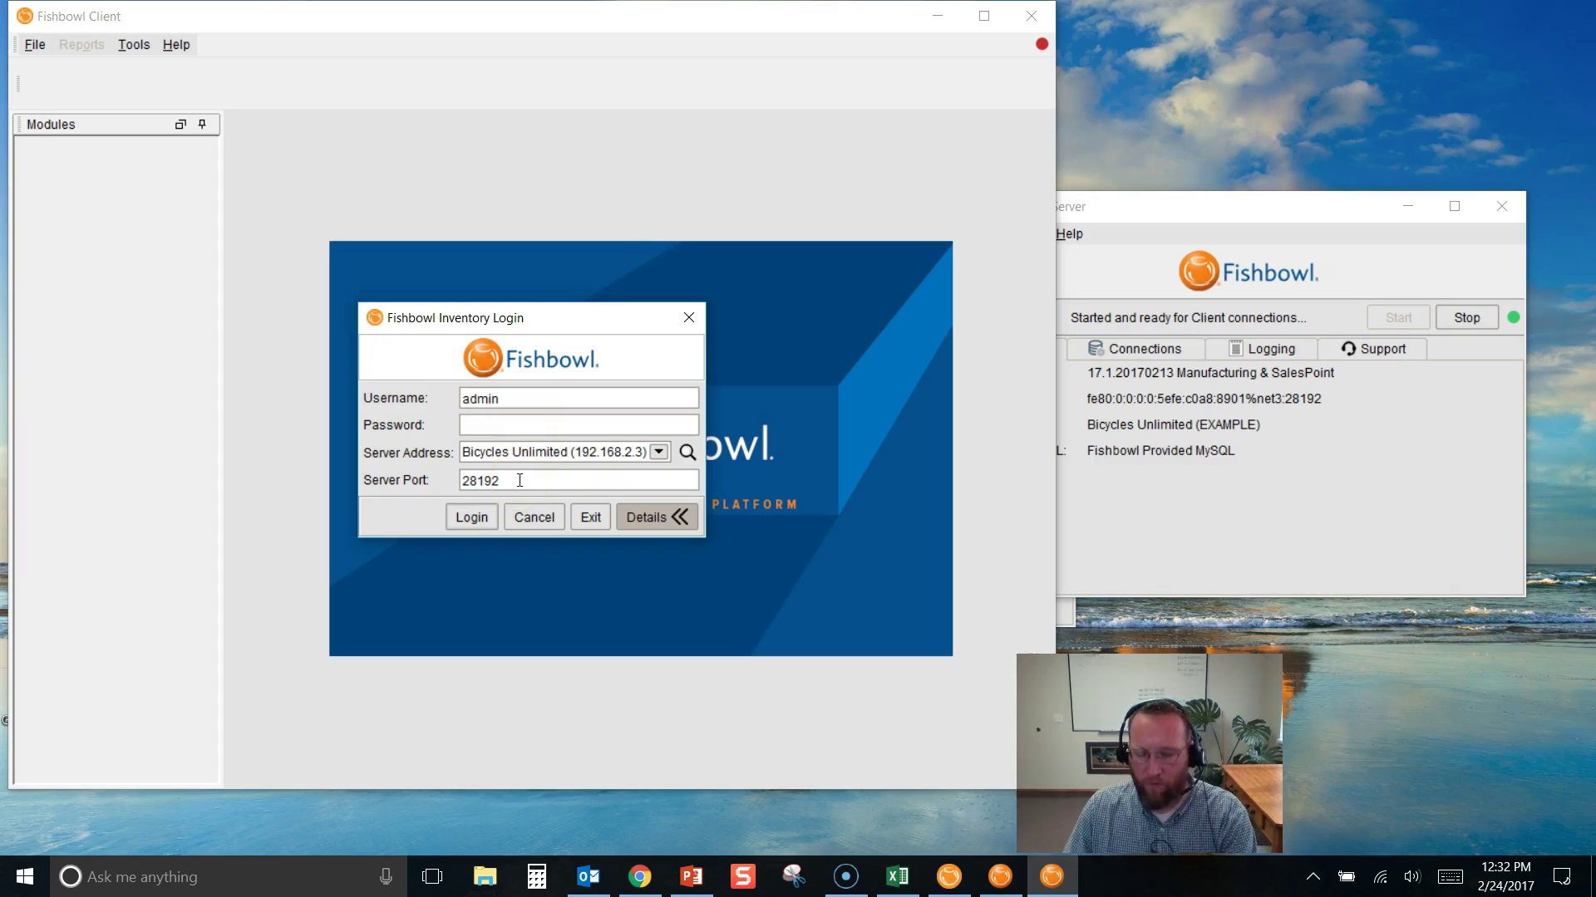
{"action": "type", "text": "3"}
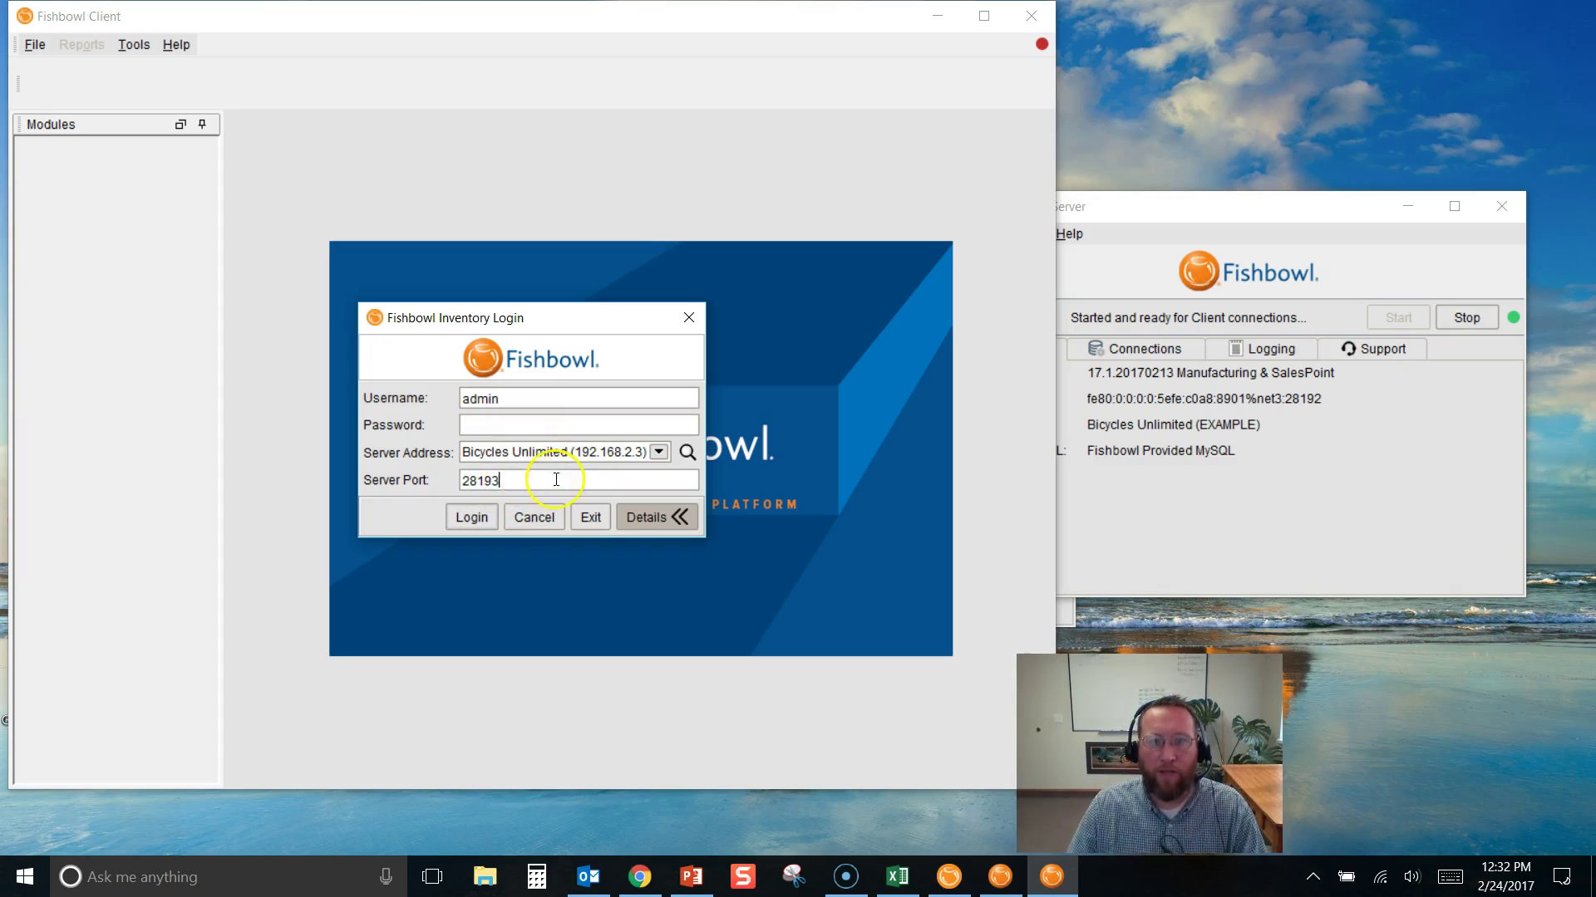
{"action": "left_click", "coordinate": [687, 452]}
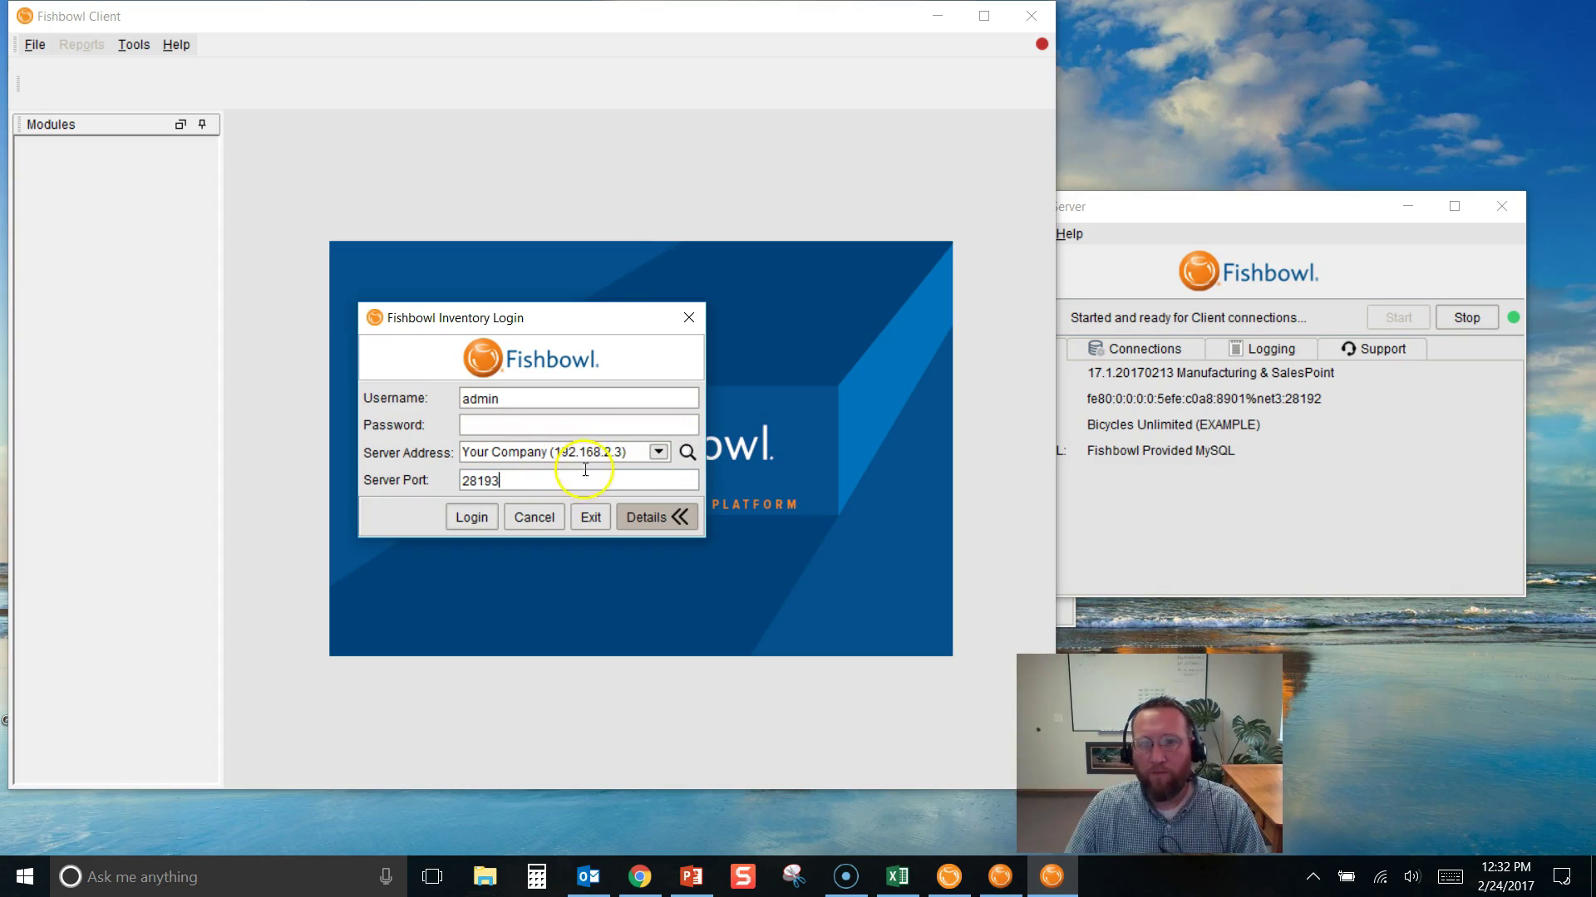
Choose the Your Company server on port 28193, enter the password, and log in
{"action": "left_click", "coordinate": [657, 456]}
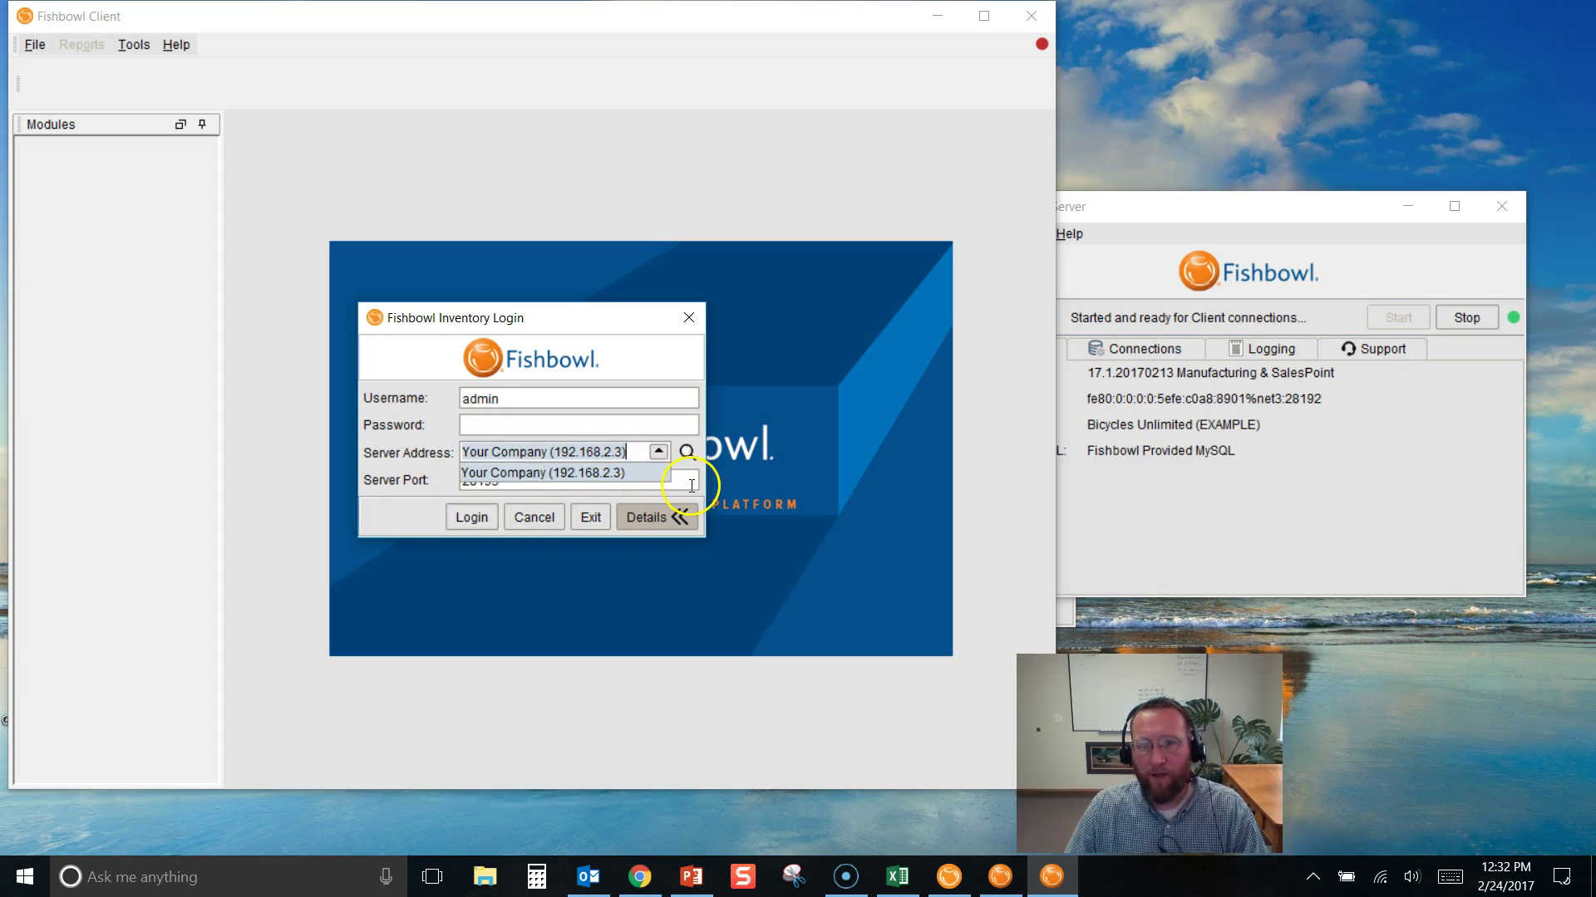
{"action": "left_click", "coordinate": [698, 477]}
{"action": "double_click", "coordinate": [481, 481]}
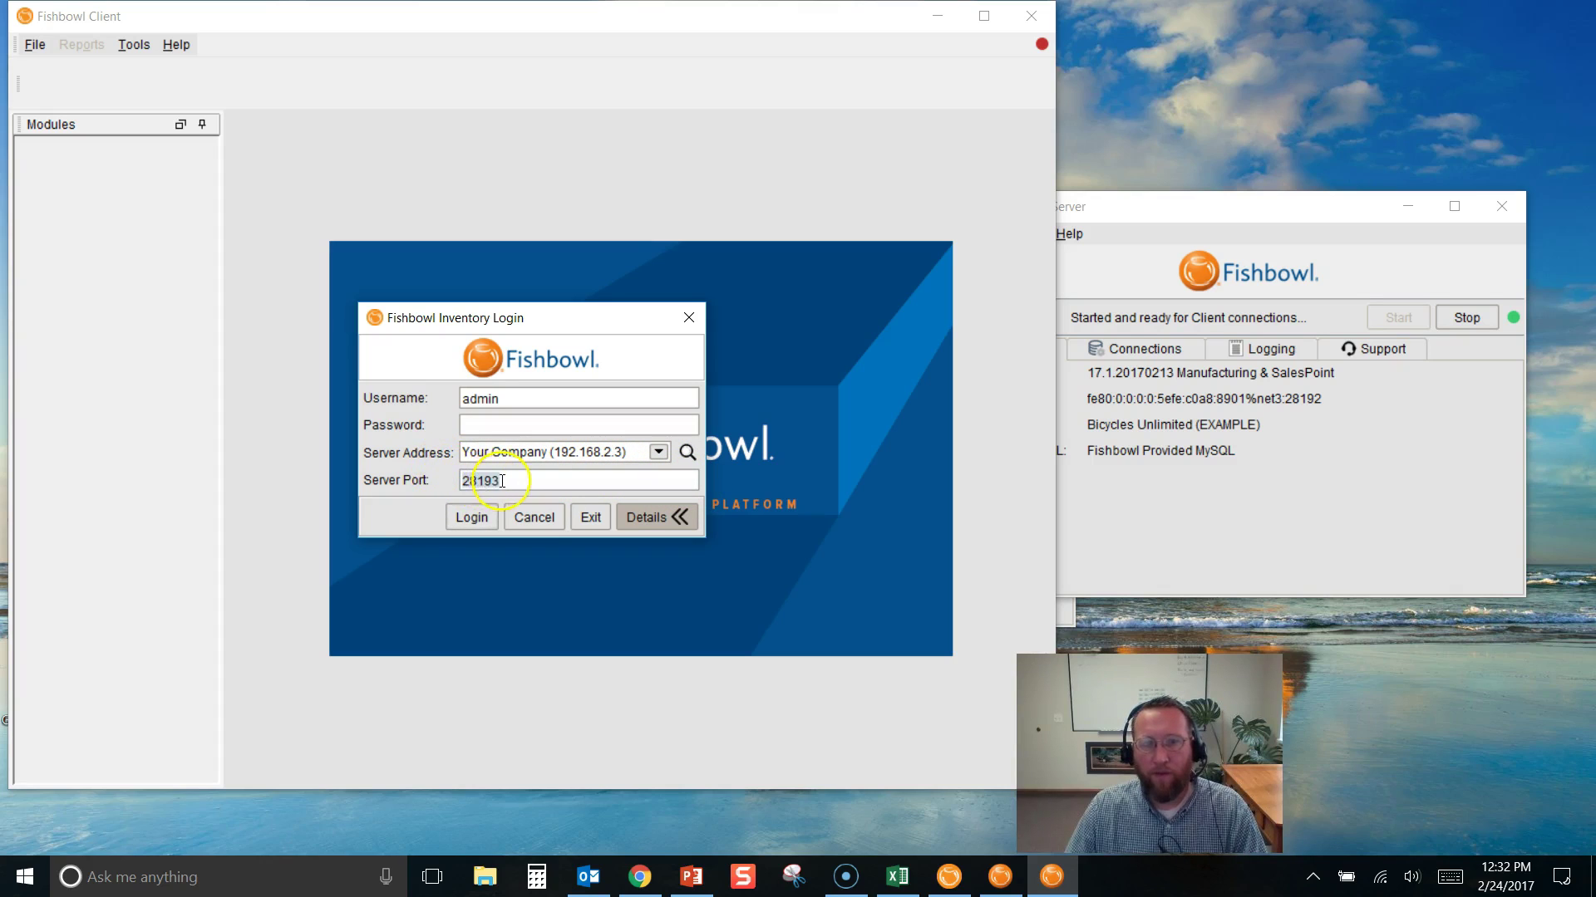
{"action": "left_click", "coordinate": [517, 423]}
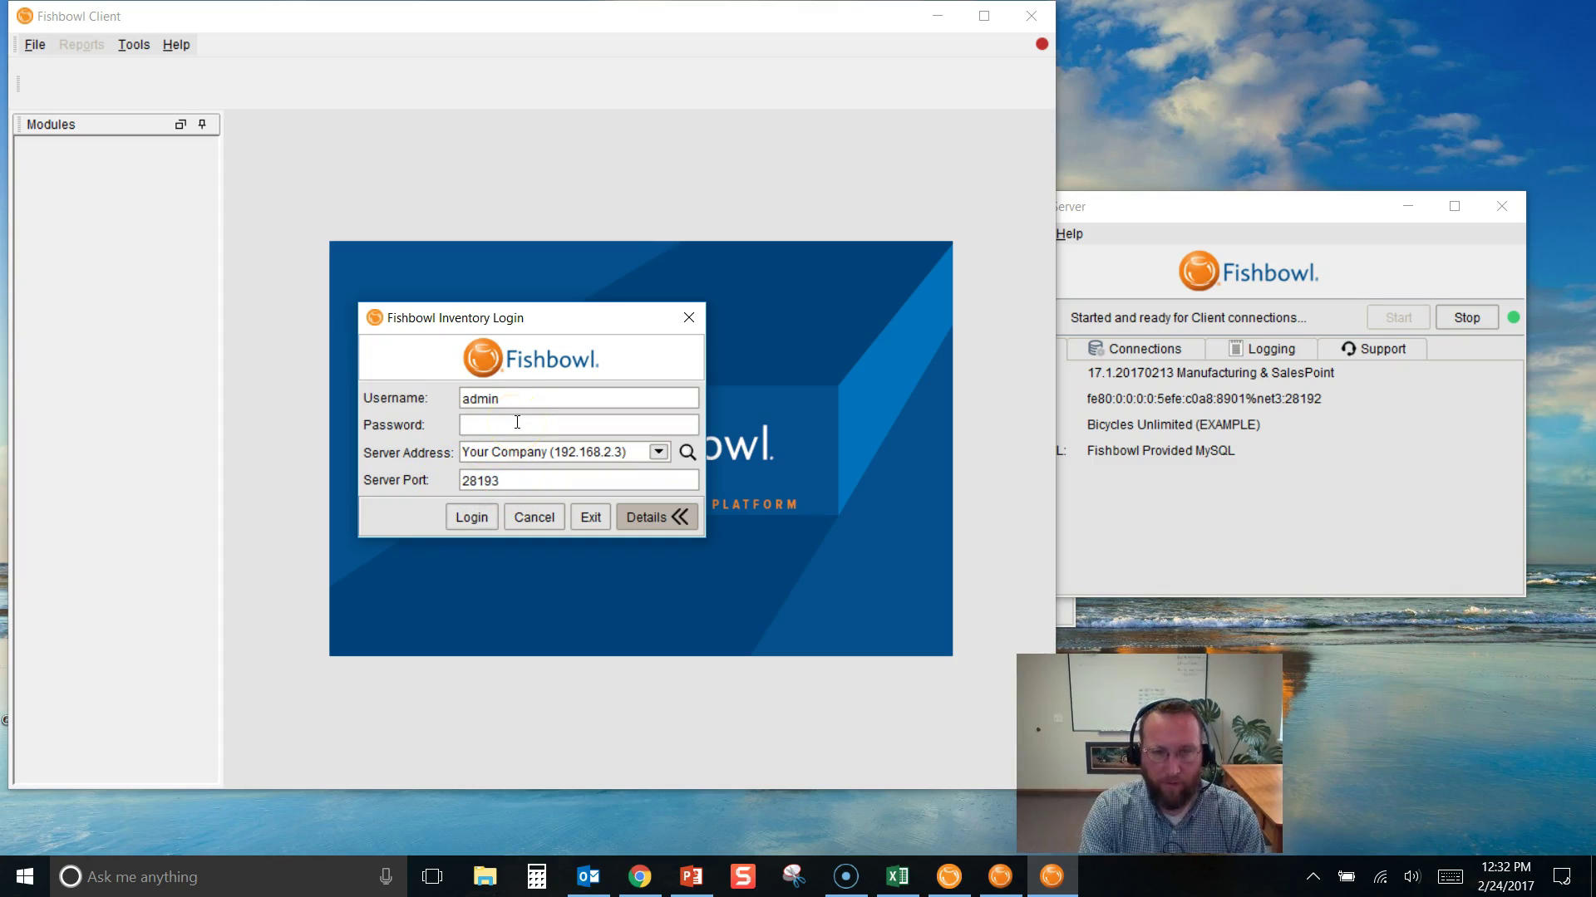
{"action": "type", "text": "admin"}
{"action": "left_click", "coordinate": [474, 519]}
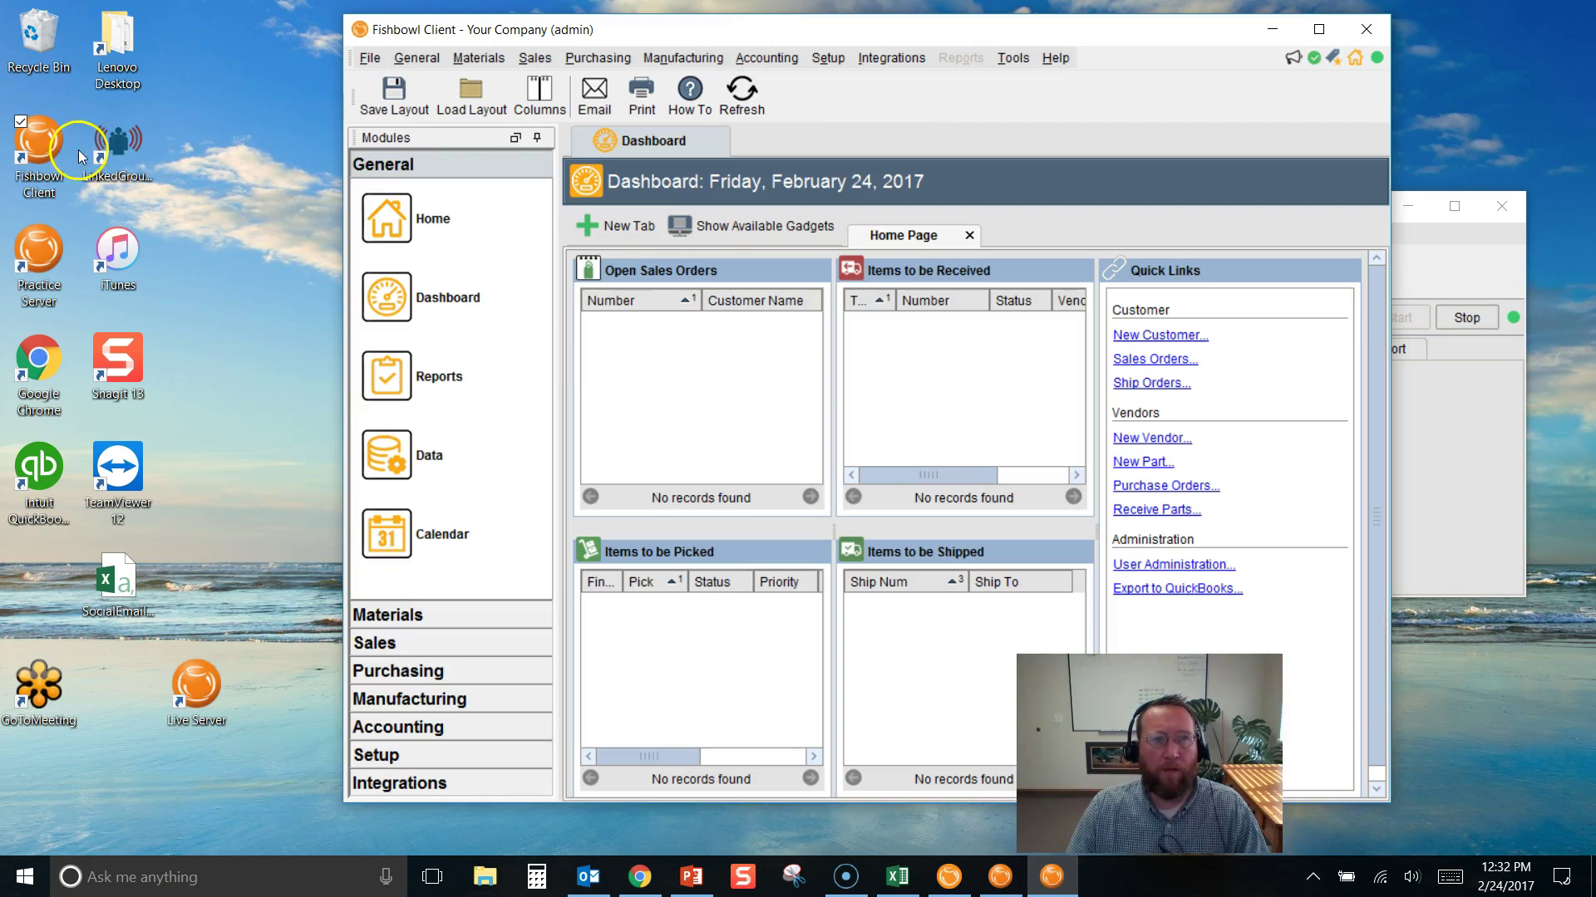
Launch a second Fishbowl client, cancel the setup wizard, and search for available servers
{"action": "left_click", "coordinate": [37, 150]}
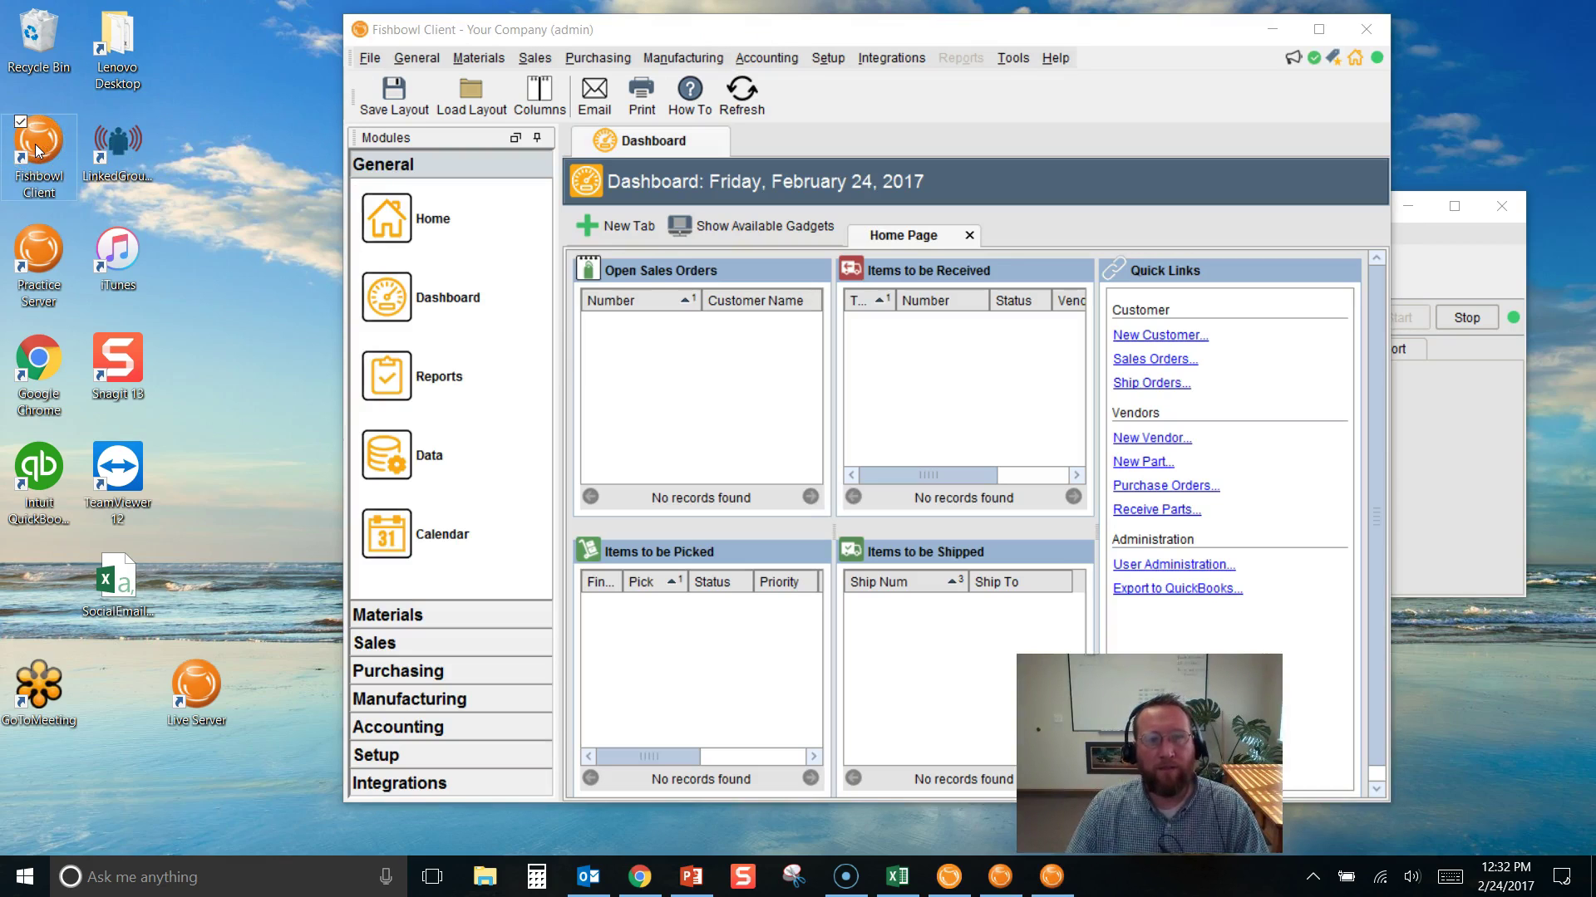
{"action": "double_click", "coordinate": [37, 150]}
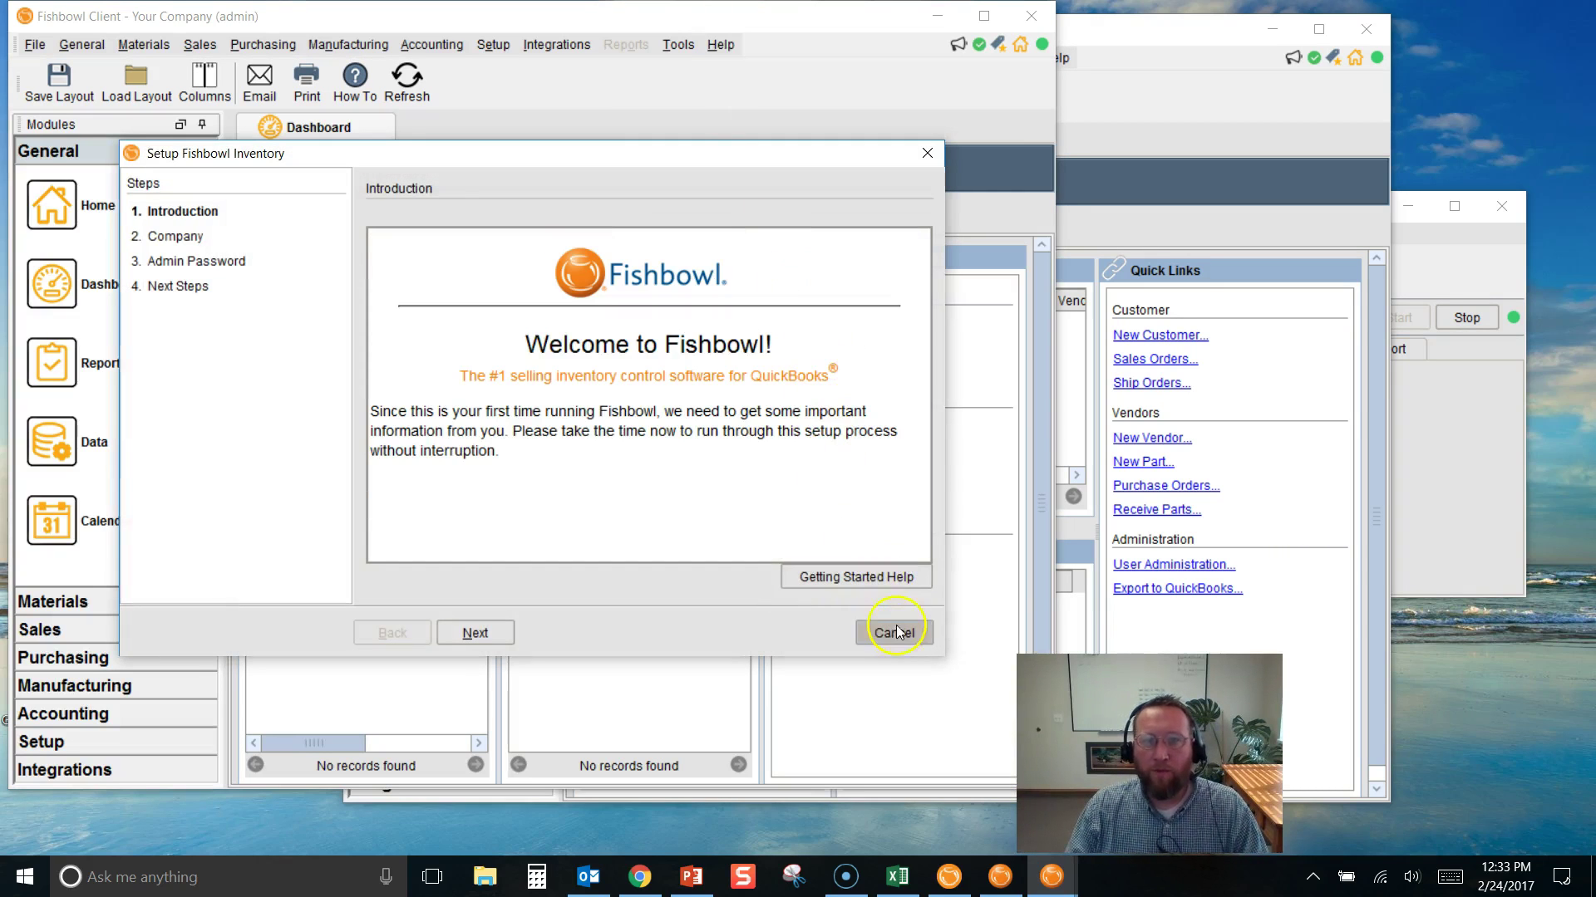
{"action": "left_click", "coordinate": [894, 630]}
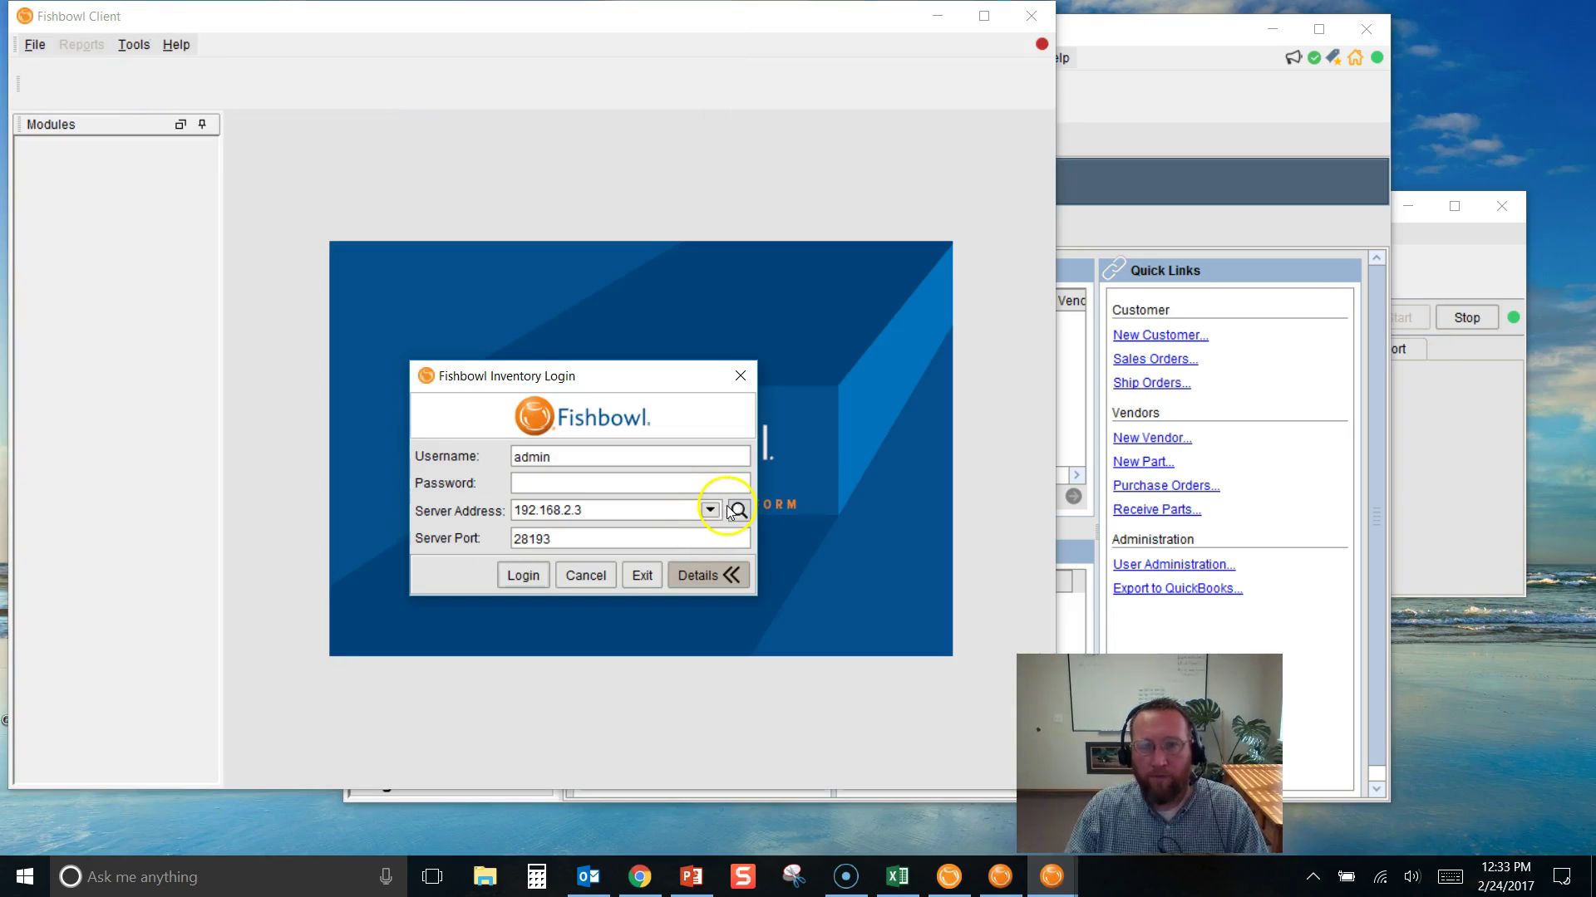
{"action": "left_click", "coordinate": [732, 510]}
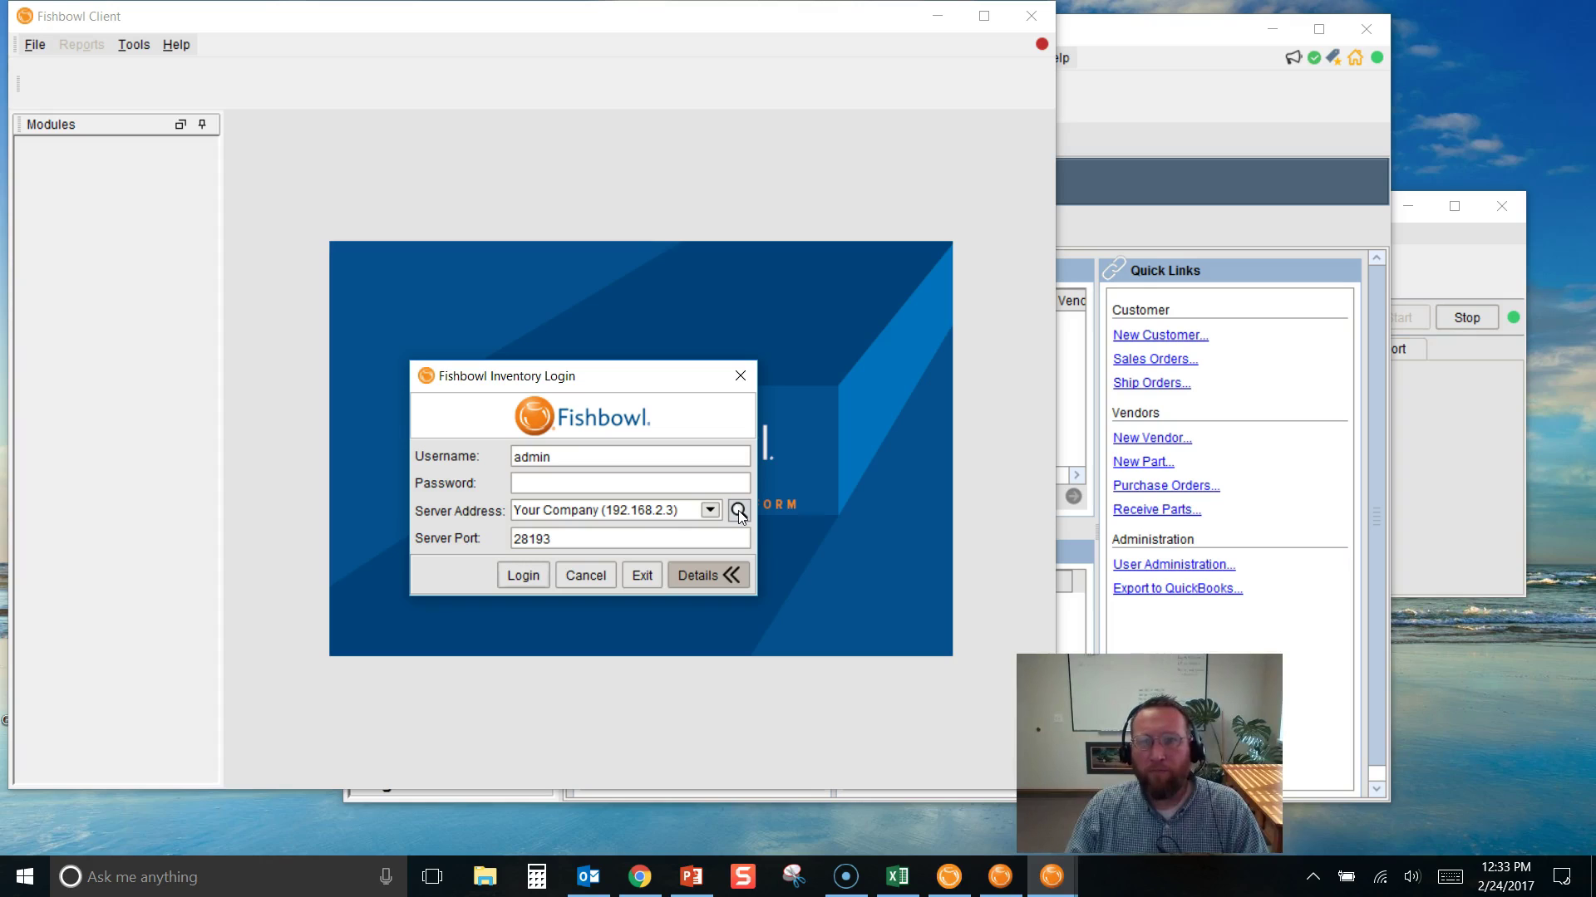
{"action": "left_click", "coordinate": [710, 511]}
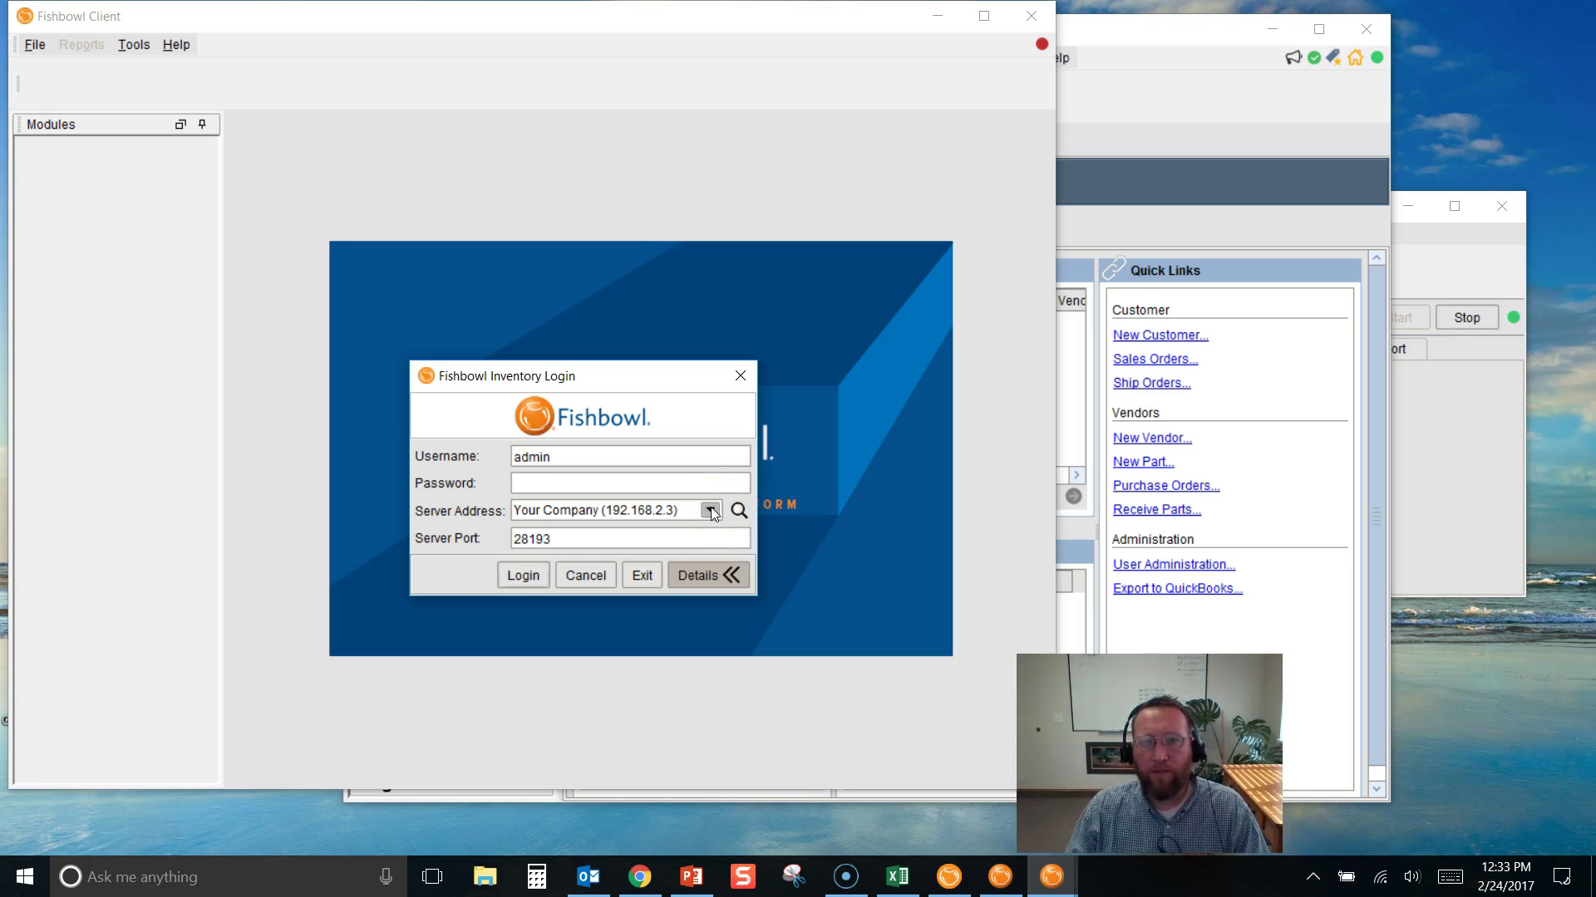
{"action": "left_click", "coordinate": [710, 511]}
{"action": "left_click", "coordinate": [711, 511]}
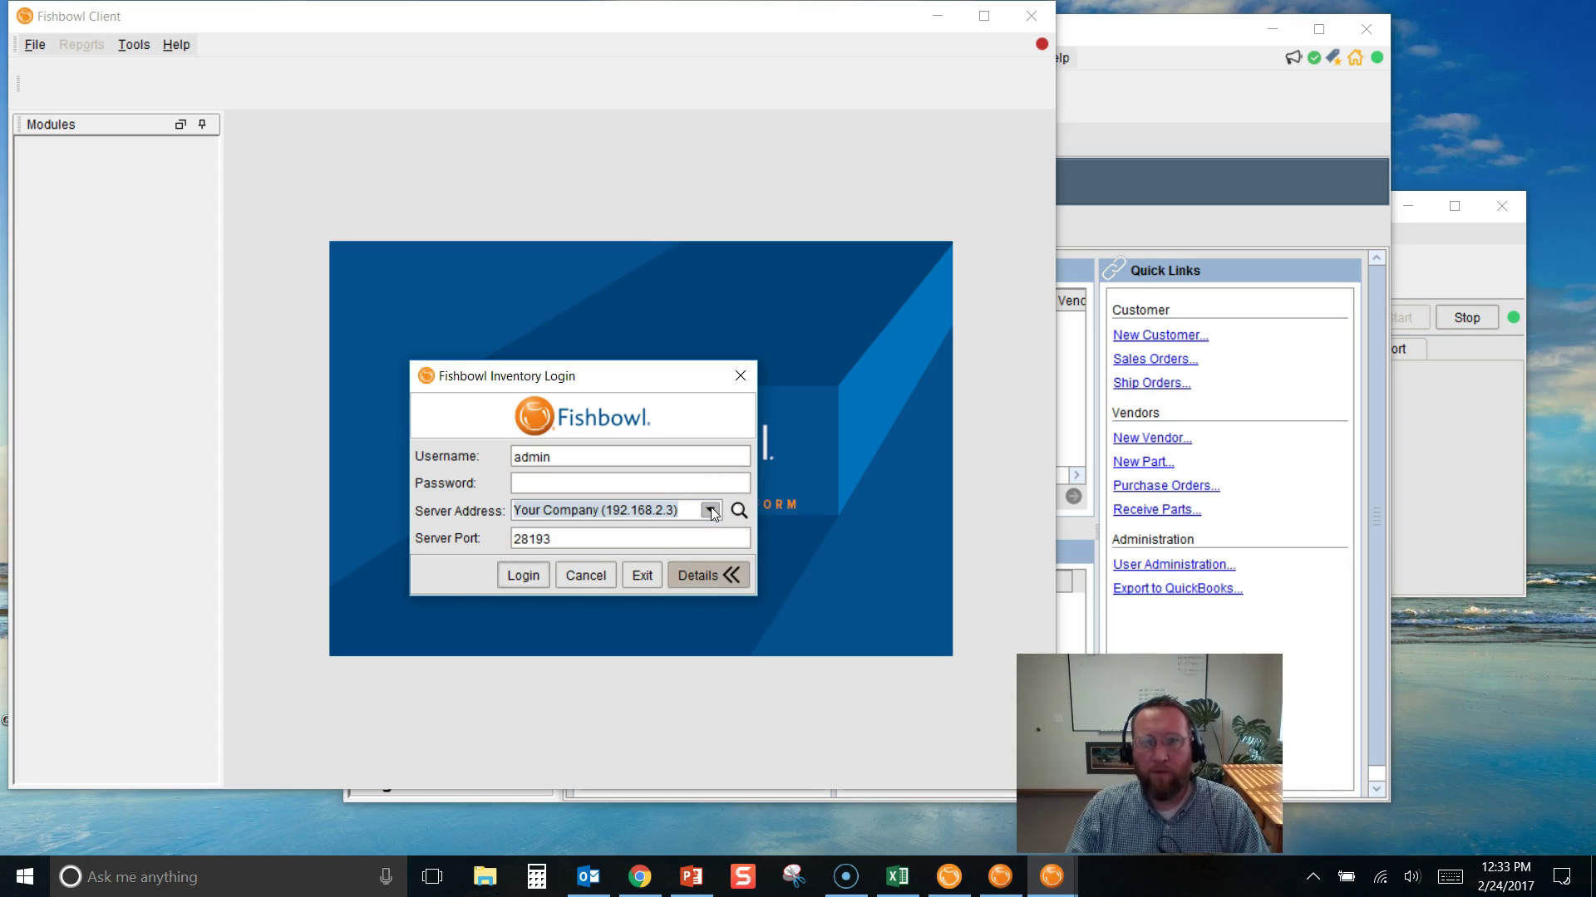
Log in to Bicycles Unlimited on port 28192 and move its window to the top-left
{"action": "double_click", "coordinate": [553, 538]}
{"action": "left_click", "coordinate": [557, 538]}
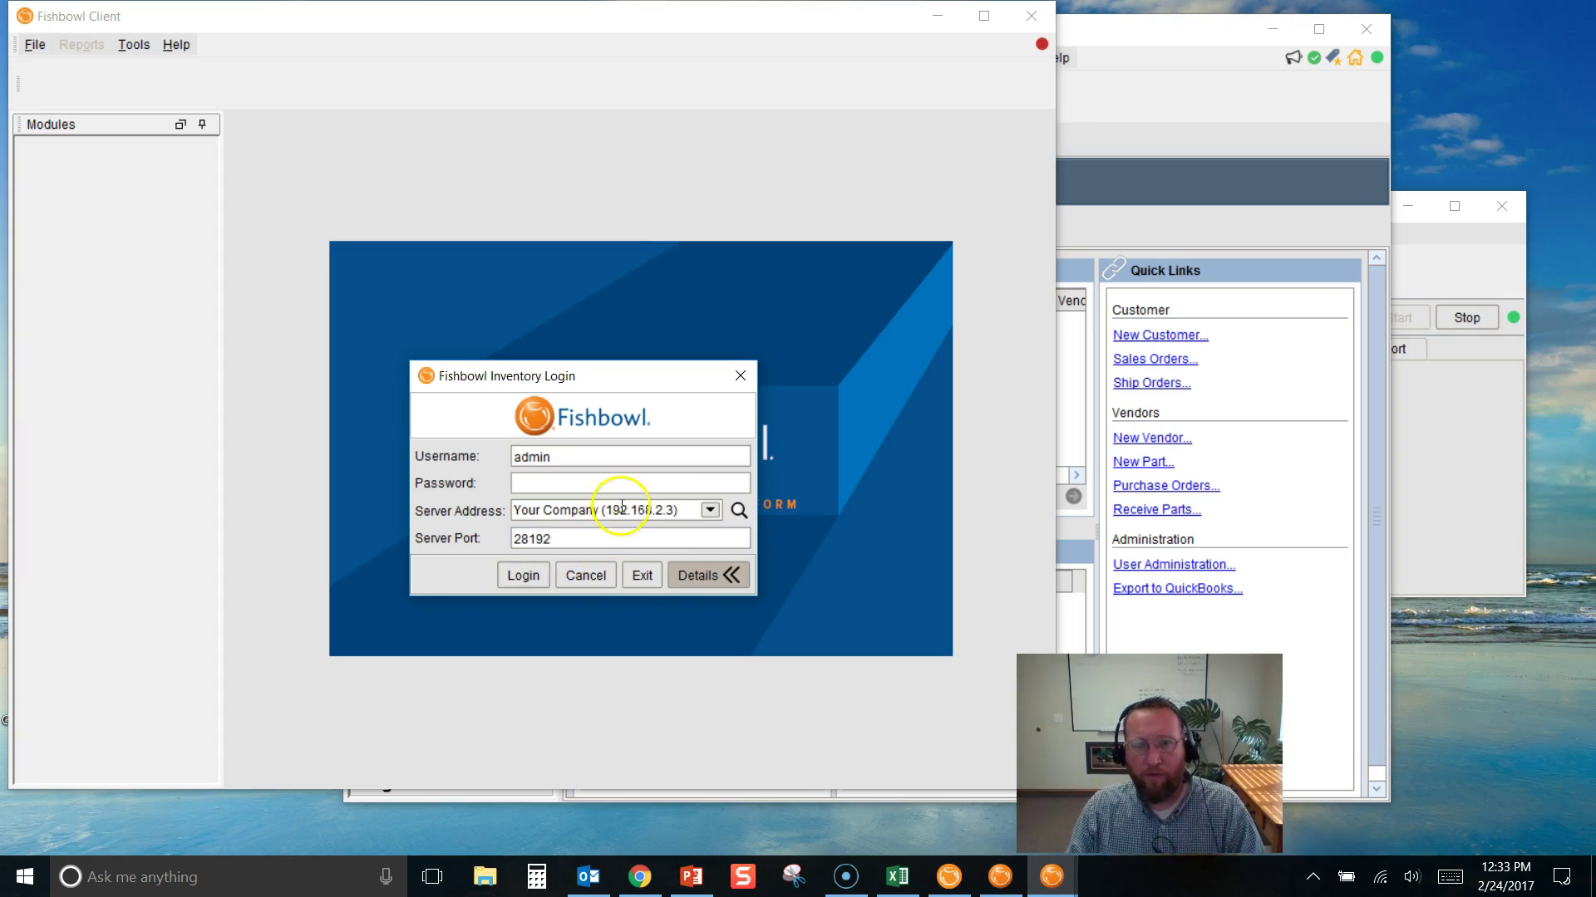
{"action": "left_click", "coordinate": [709, 511]}
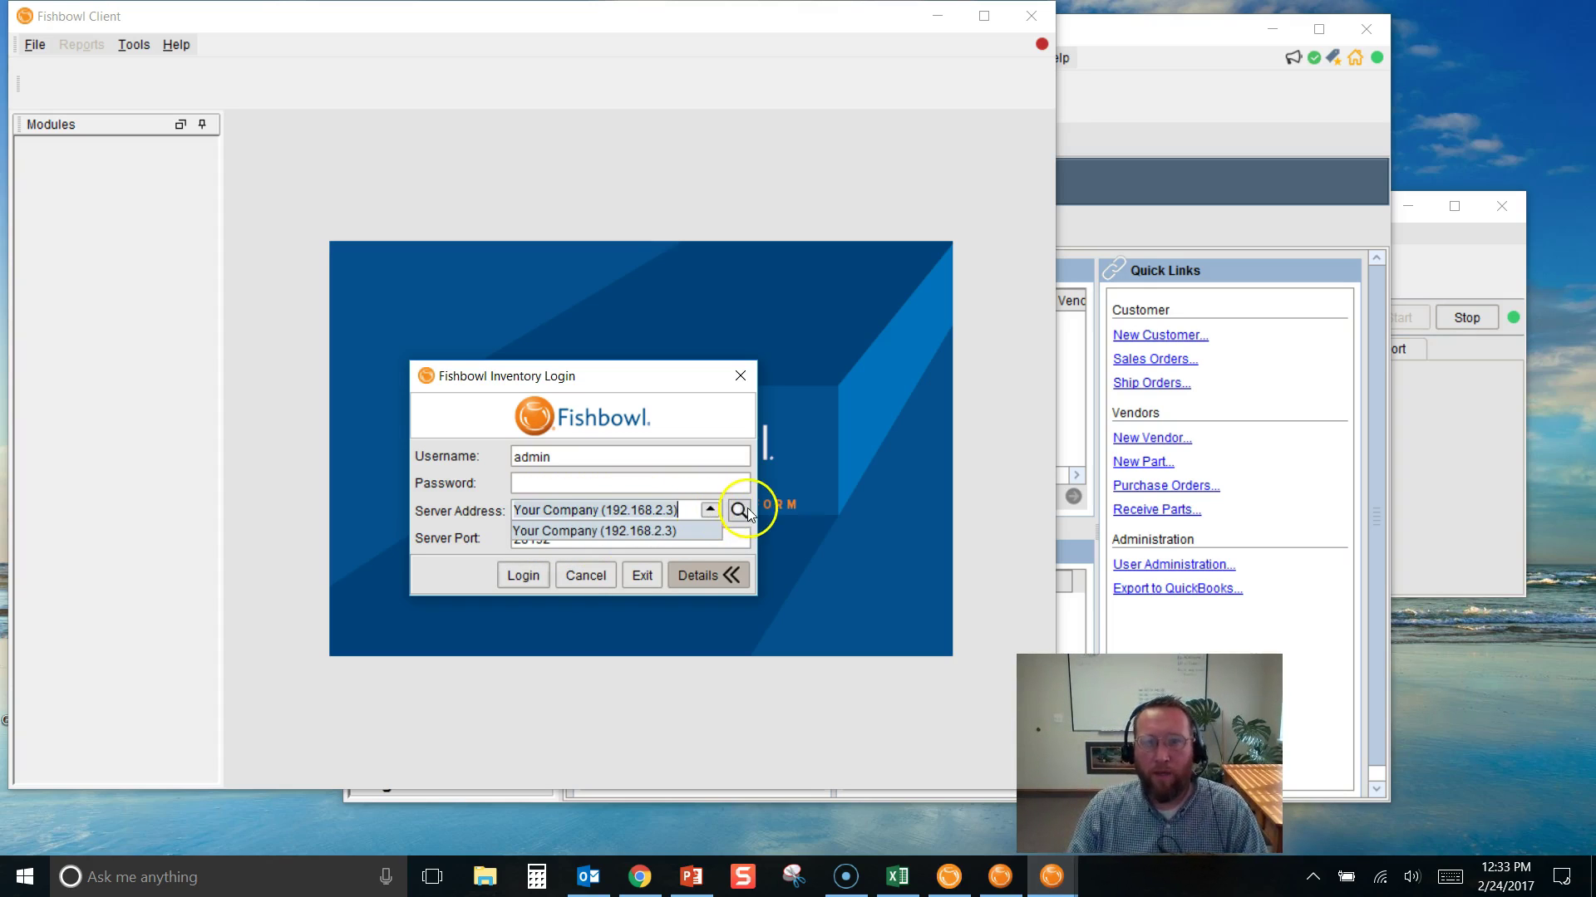
{"action": "left_click", "coordinate": [738, 510]}
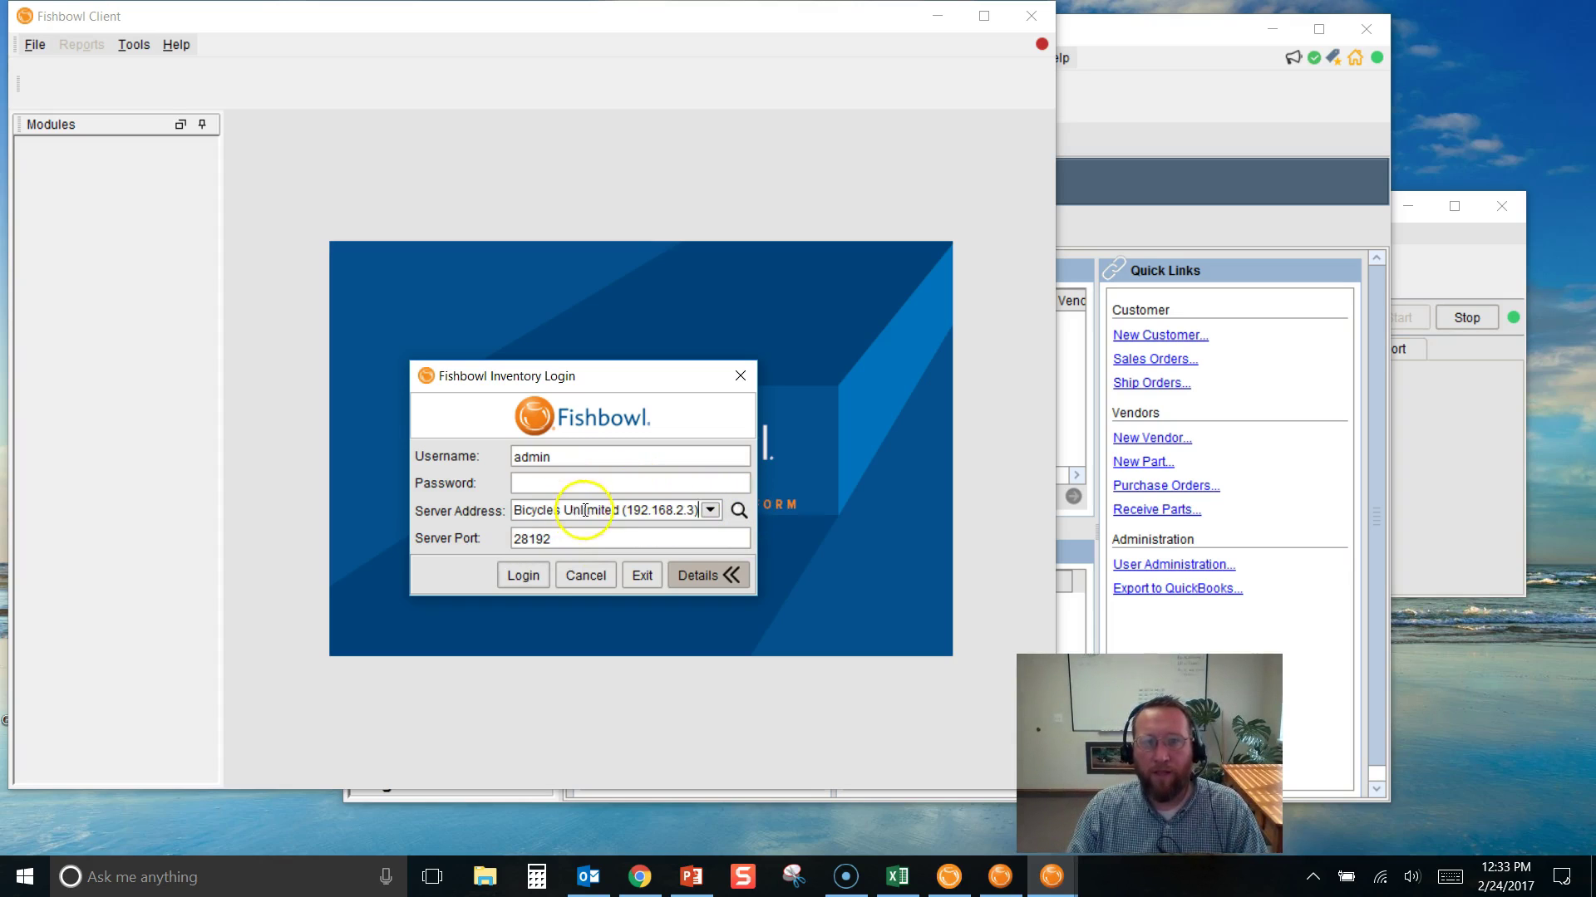
{"action": "left_click", "coordinate": [560, 482]}
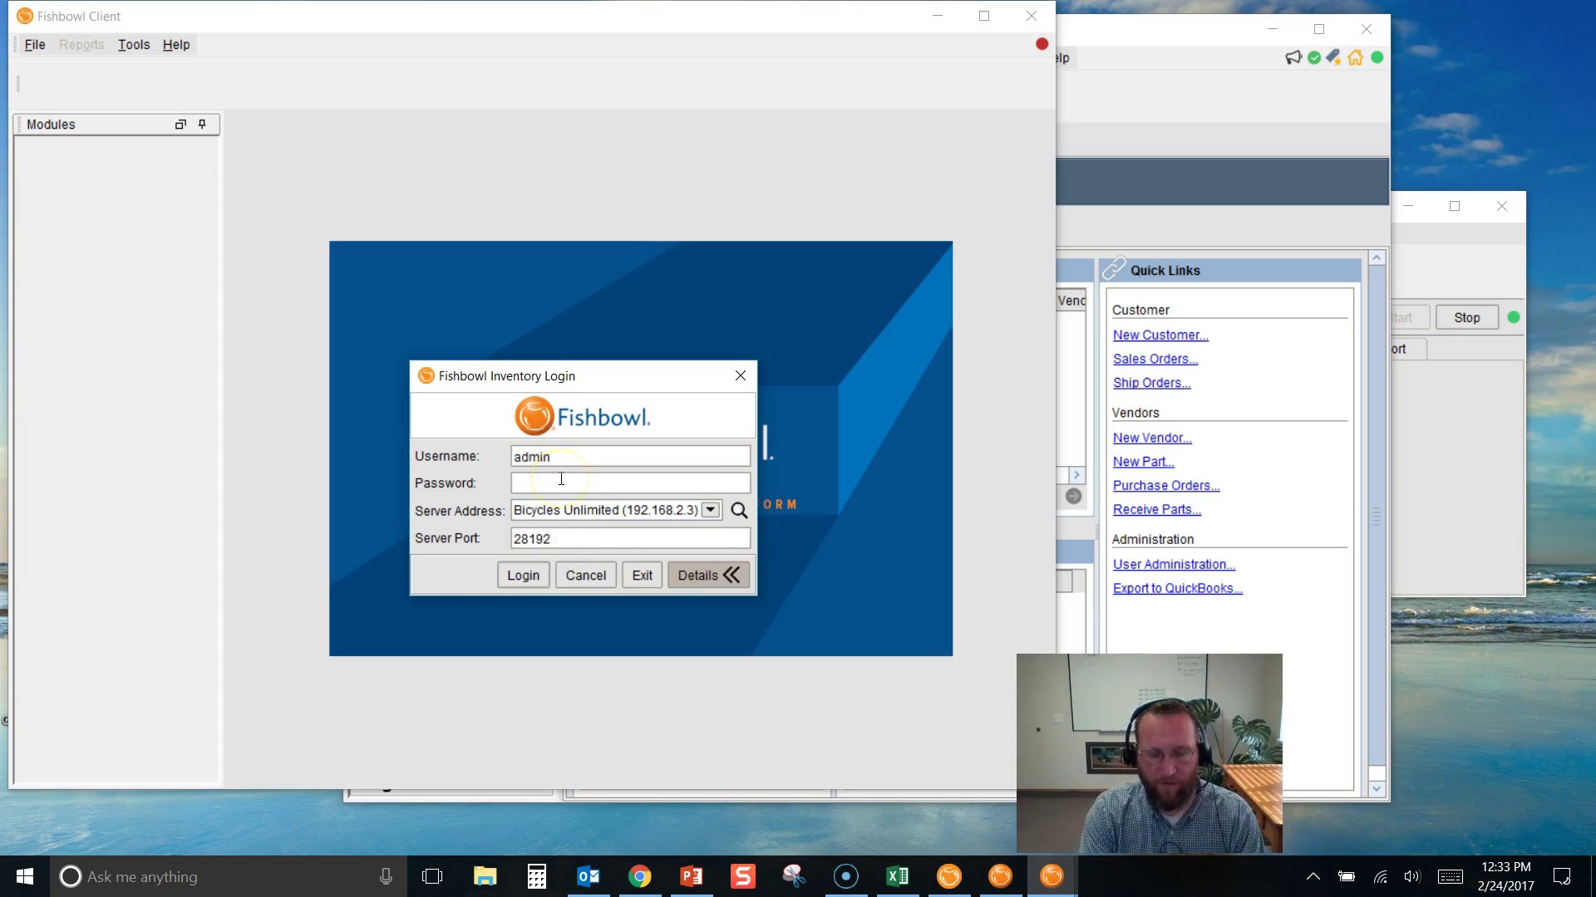
{"action": "key", "text": "Return"}
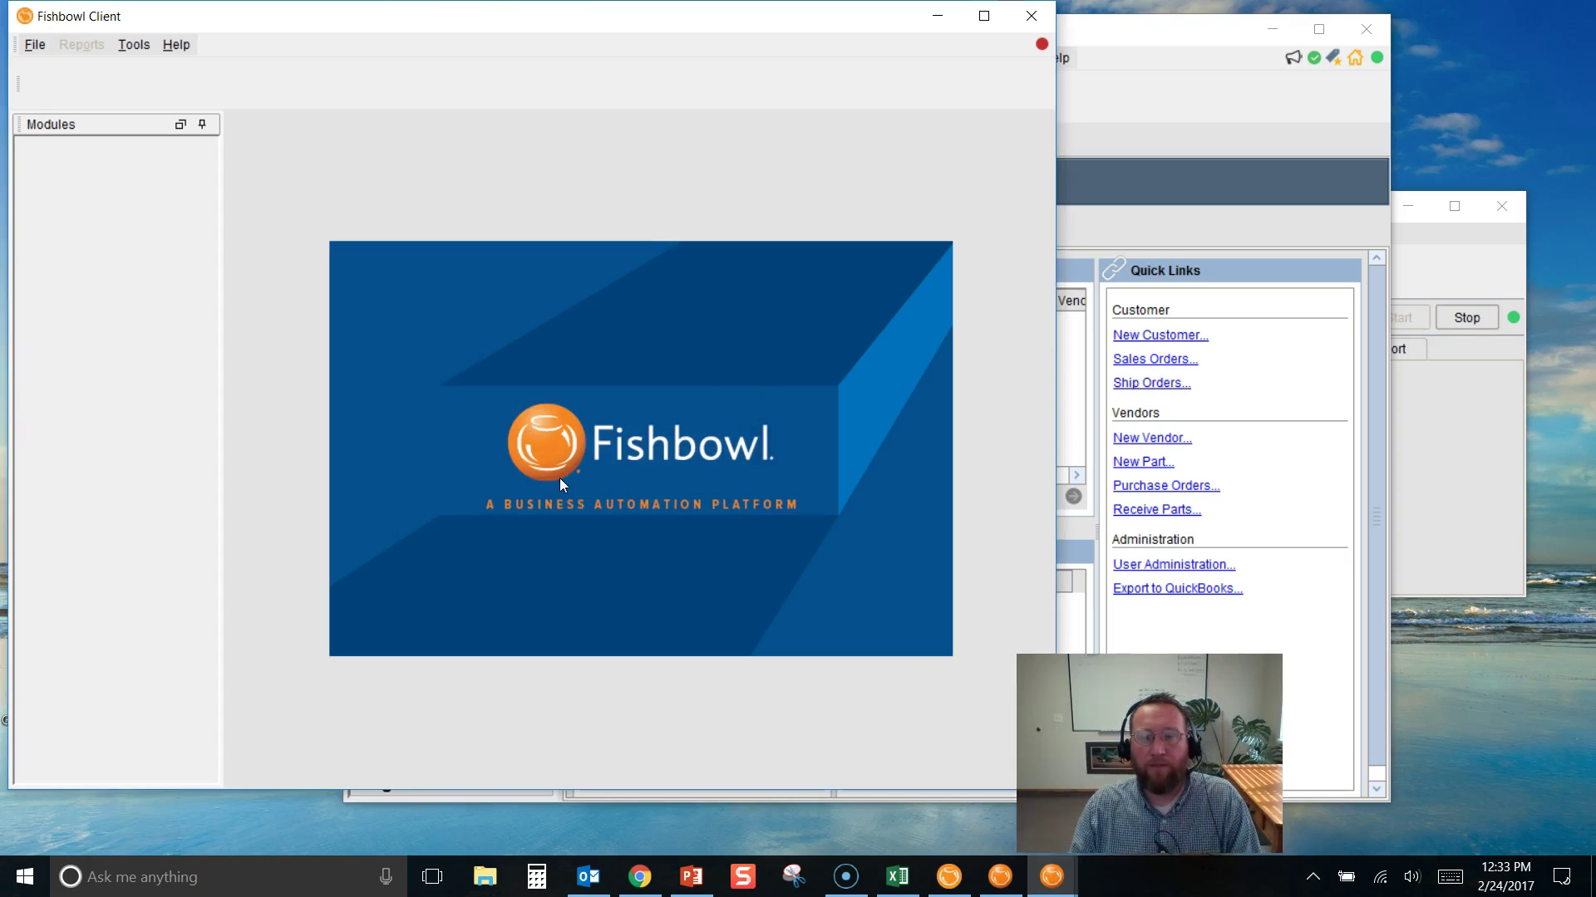
{"action": "left_click", "coordinate": [595, 475]}
{"action": "left_click_drag", "start_coordinate": [901, 203], "coordinate": [490, 241]}
{"action": "left_click_drag", "start_coordinate": [701, 207], "coordinate": [939, 61]}
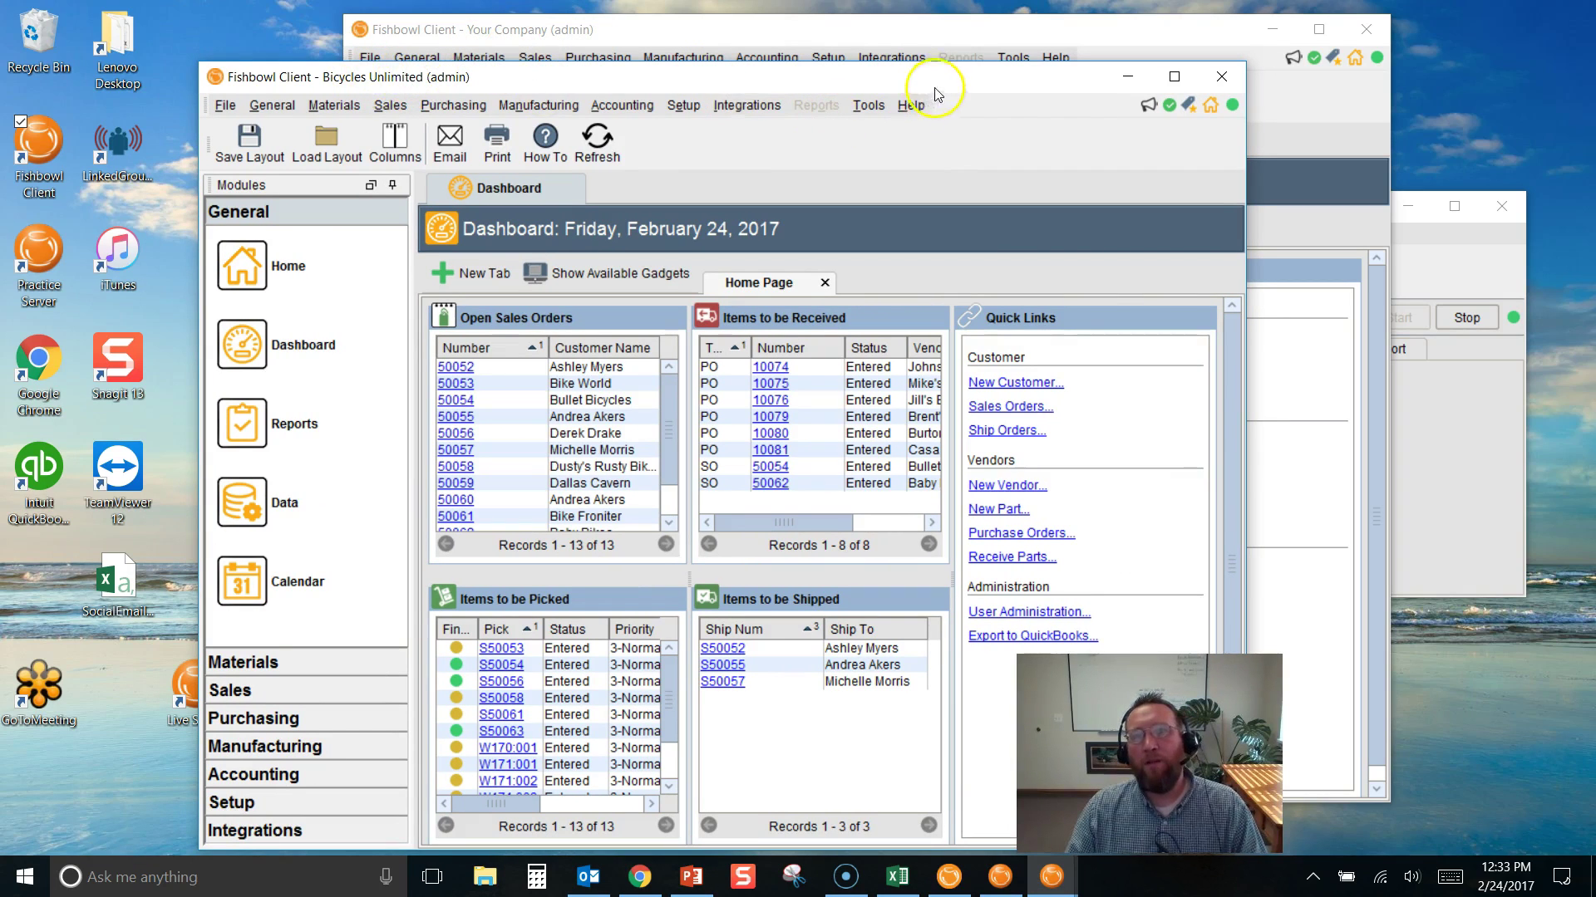
In Setup > Company, replace the Your Company name with '***** Practice File ****' and save
{"action": "left_click", "coordinate": [928, 39]}
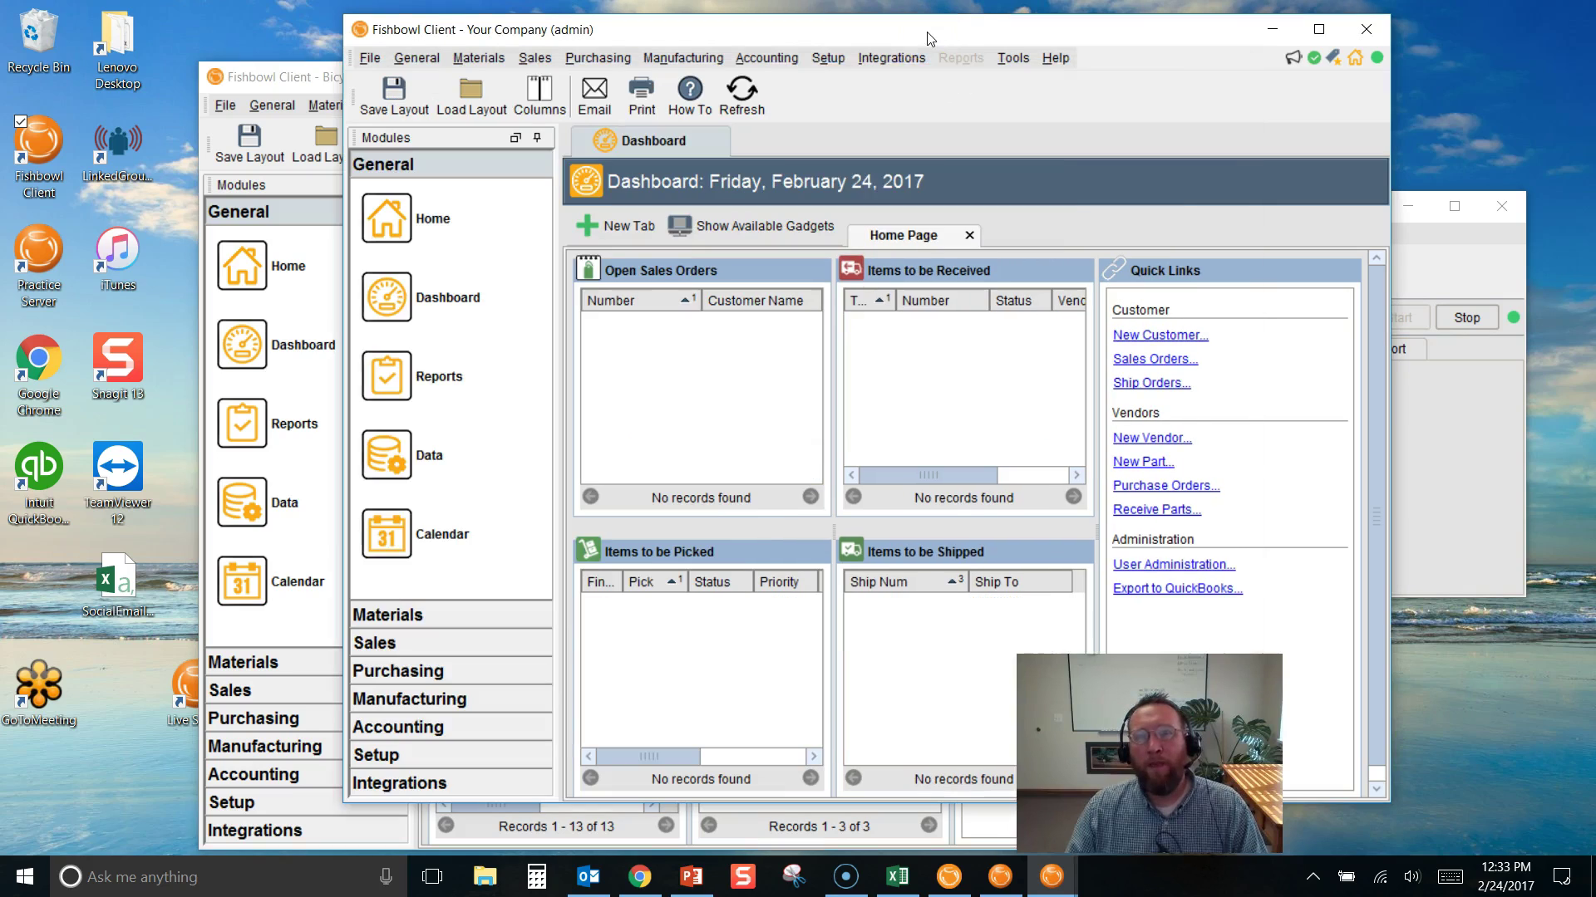
{"action": "left_click", "coordinate": [824, 57]}
{"action": "left_click", "coordinate": [839, 102]}
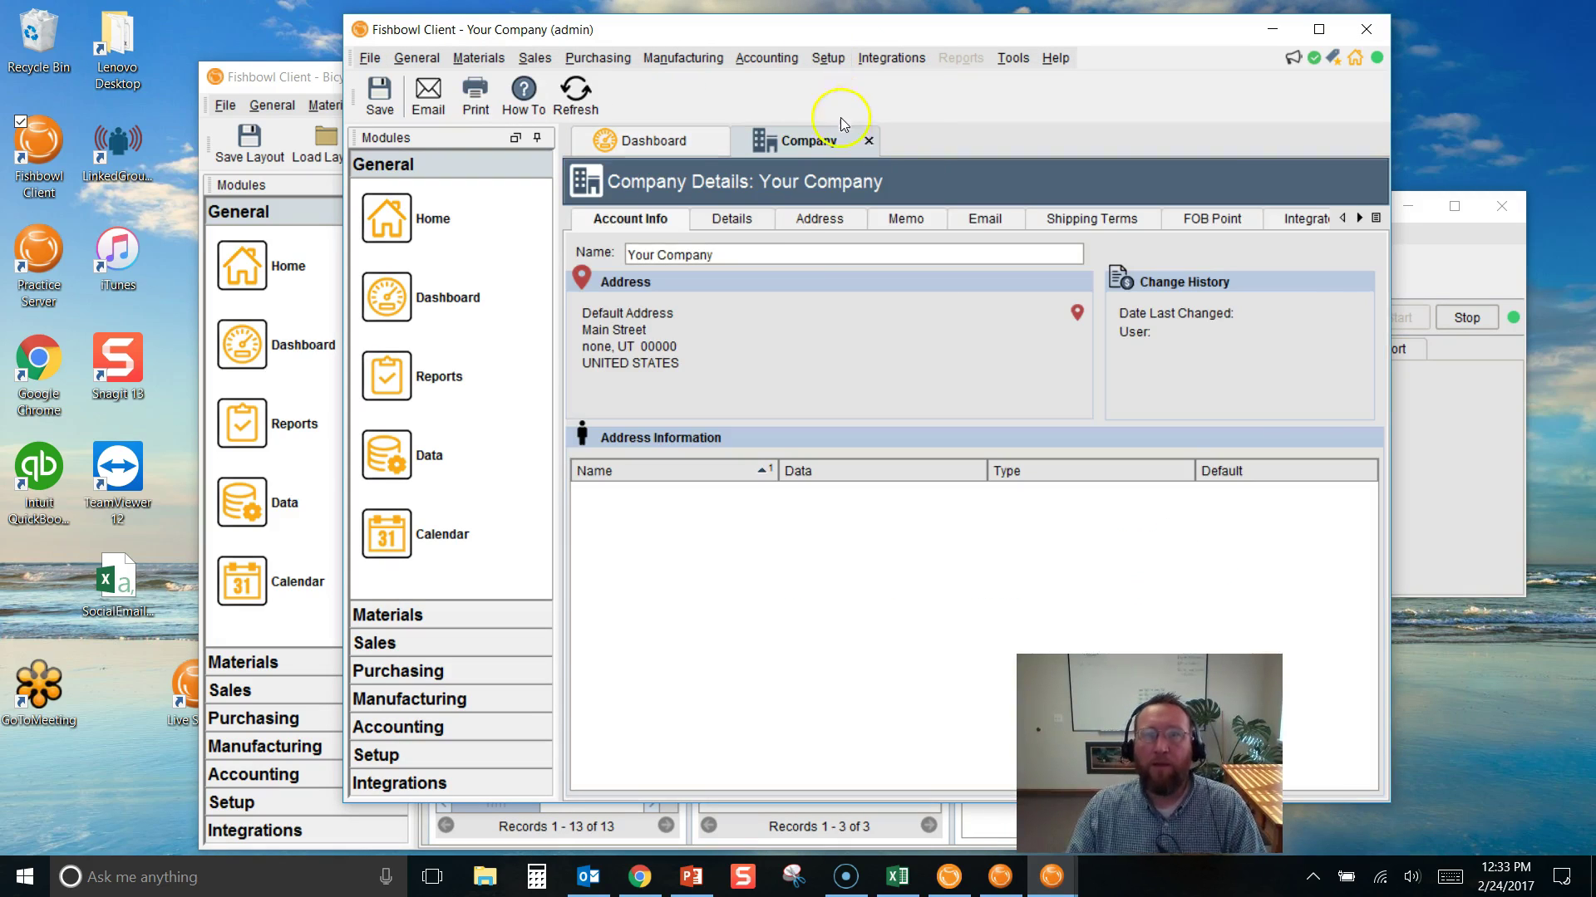
{"action": "left_click", "coordinate": [785, 250]}
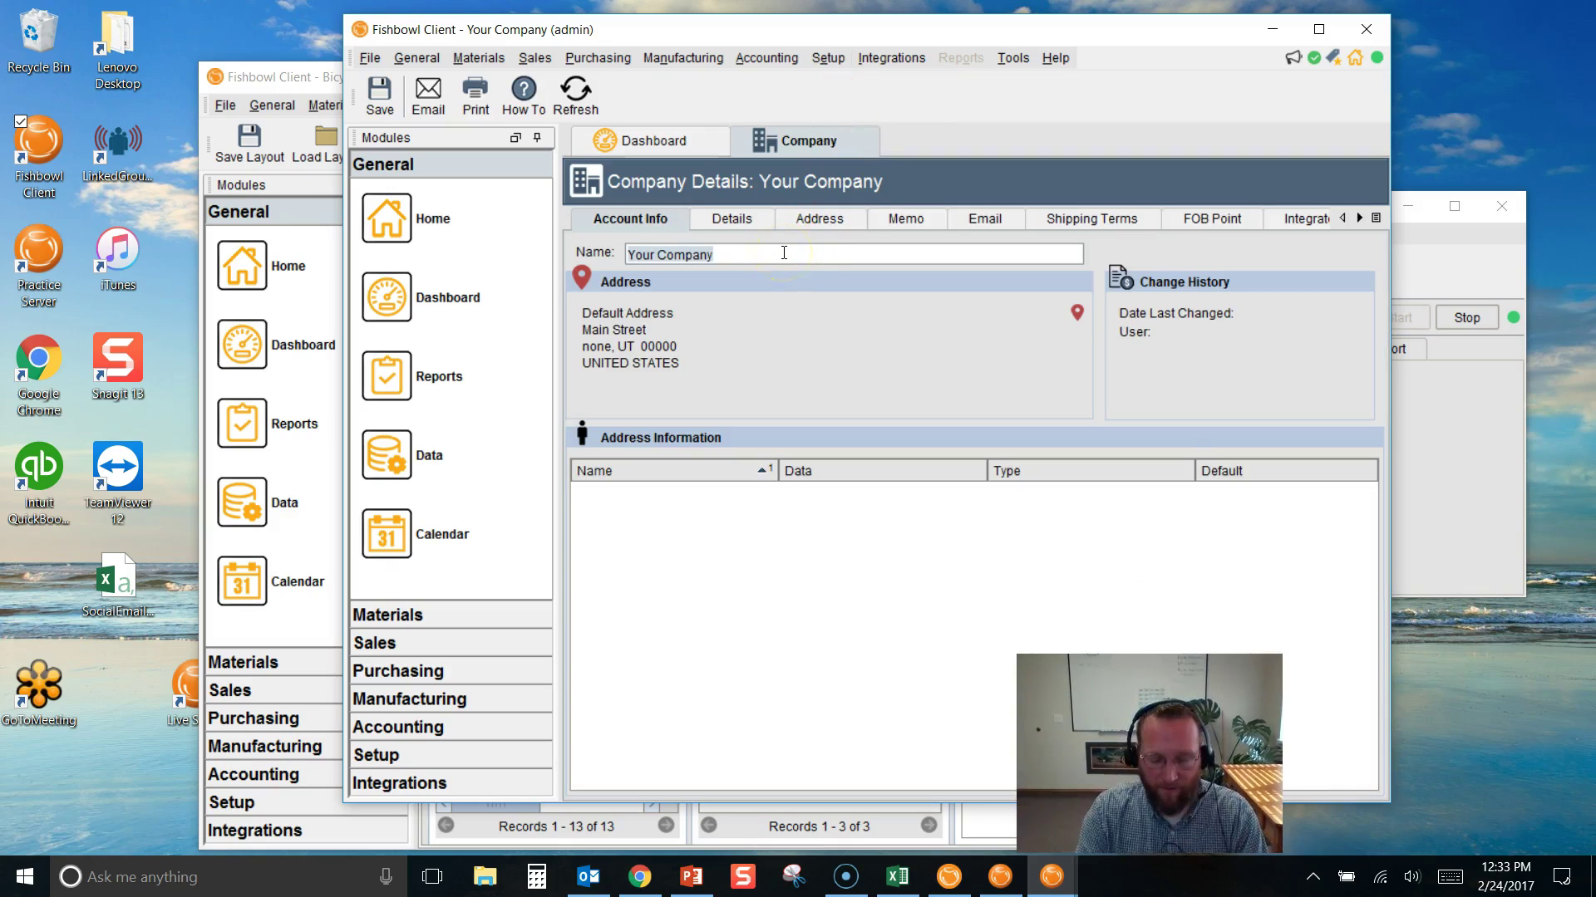
{"action": "left_click", "coordinate": [784, 253]}
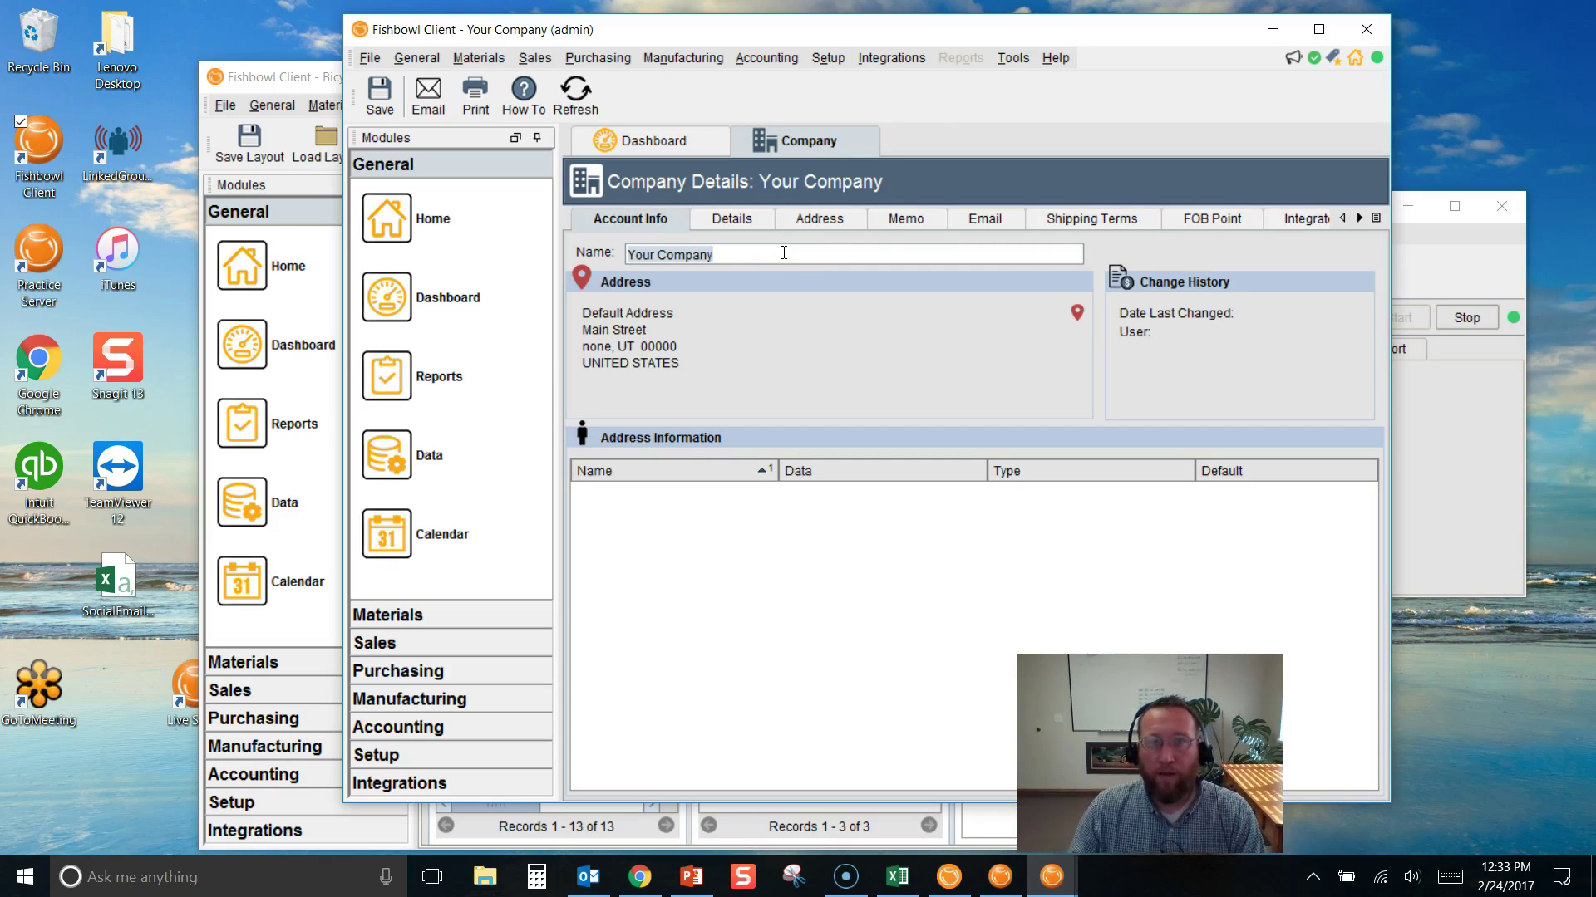
{"action": "left_click", "coordinate": [776, 255]}
{"action": "left_click", "coordinate": [831, 63]}
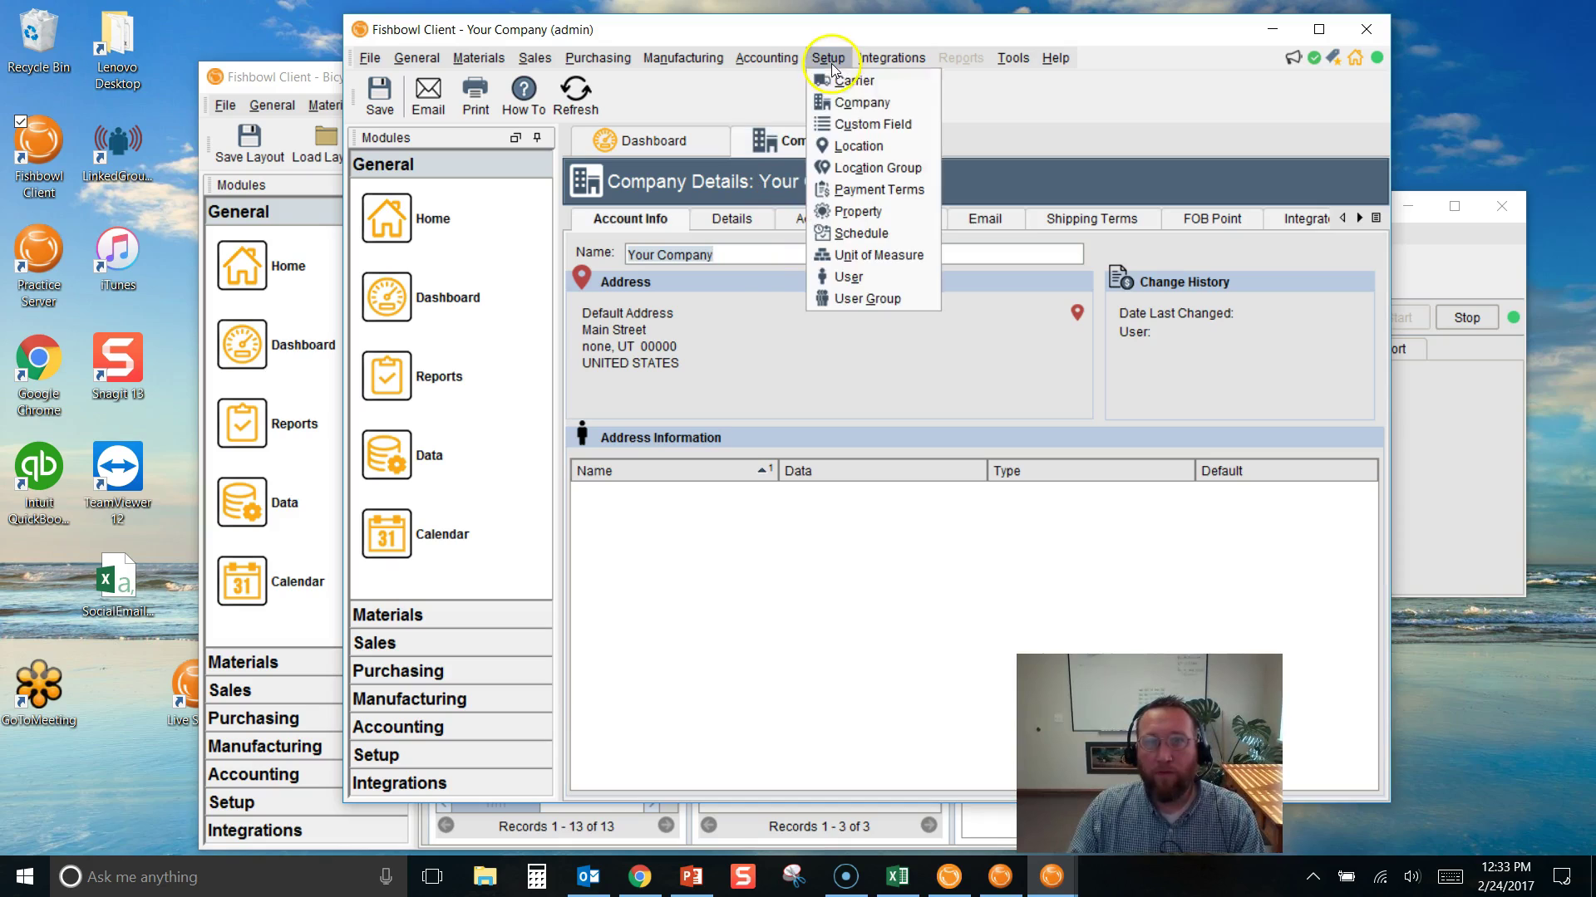
{"action": "left_click", "coordinate": [838, 110]}
{"action": "triple_click", "coordinate": [731, 254]}
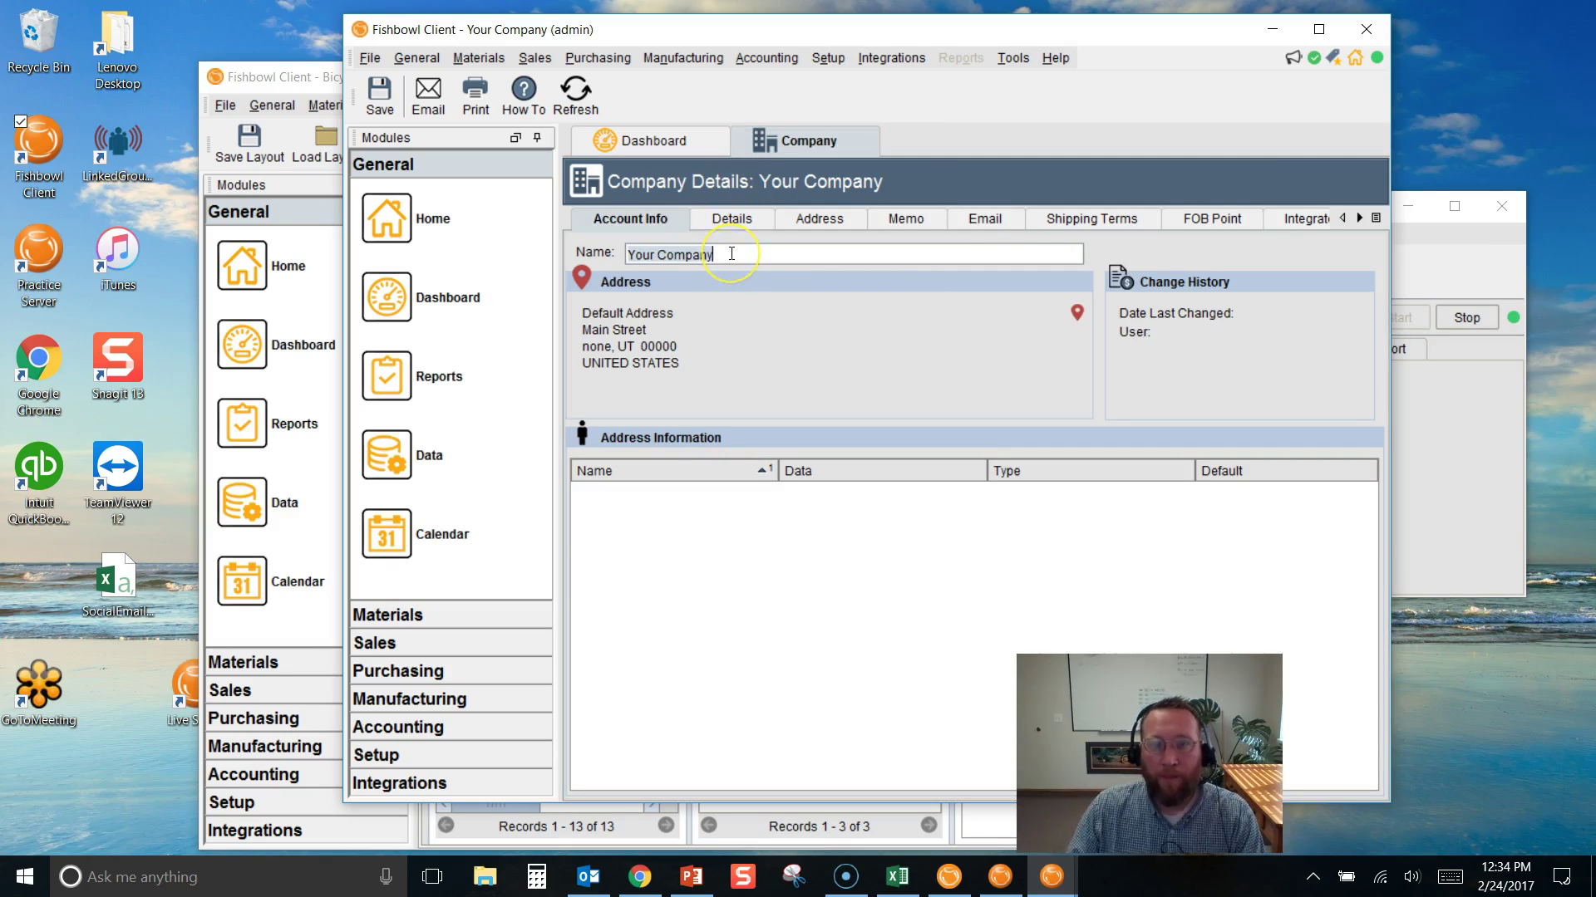
{"action": "type", "text": "***"}
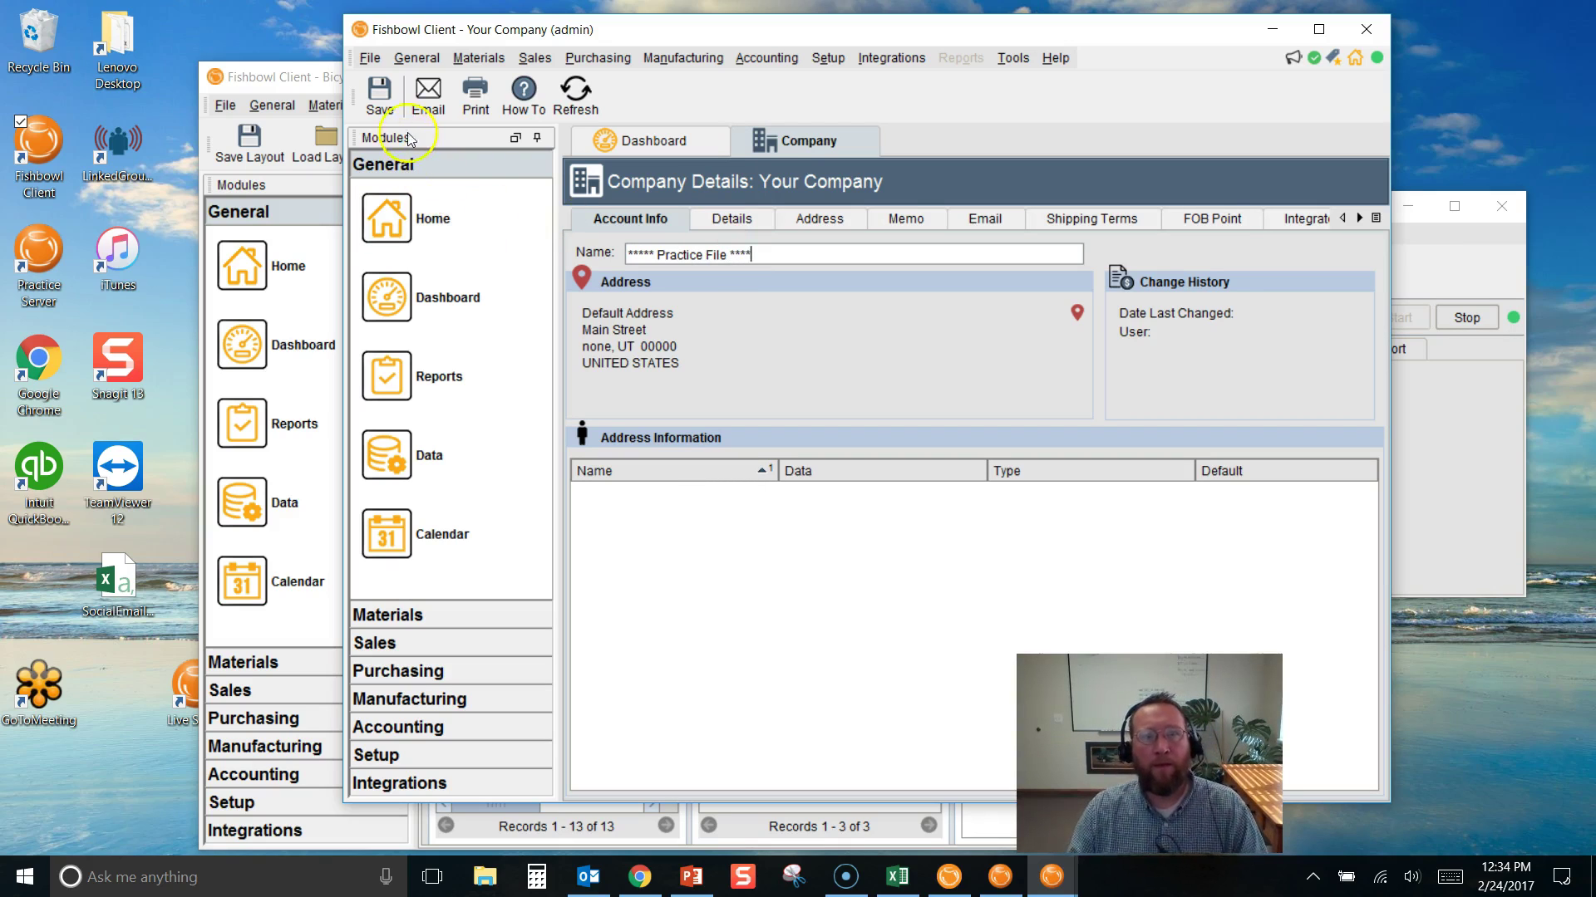
{"action": "left_click", "coordinate": [380, 106]}
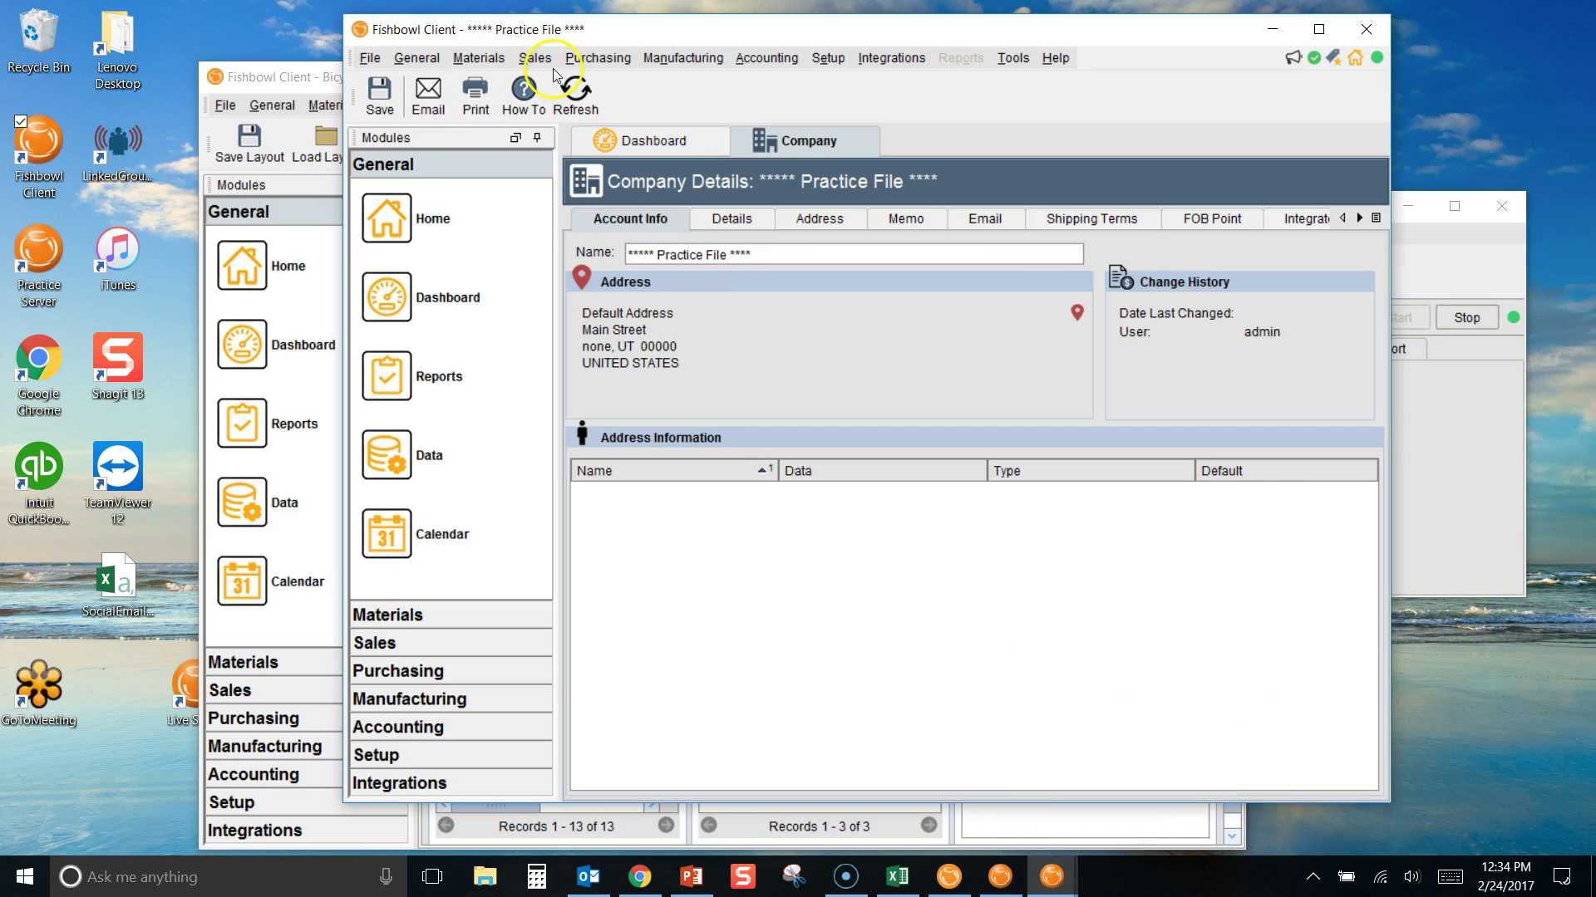
Check which company each Fishbowl server tray icon is running
{"action": "left_click", "coordinate": [1313, 877]}
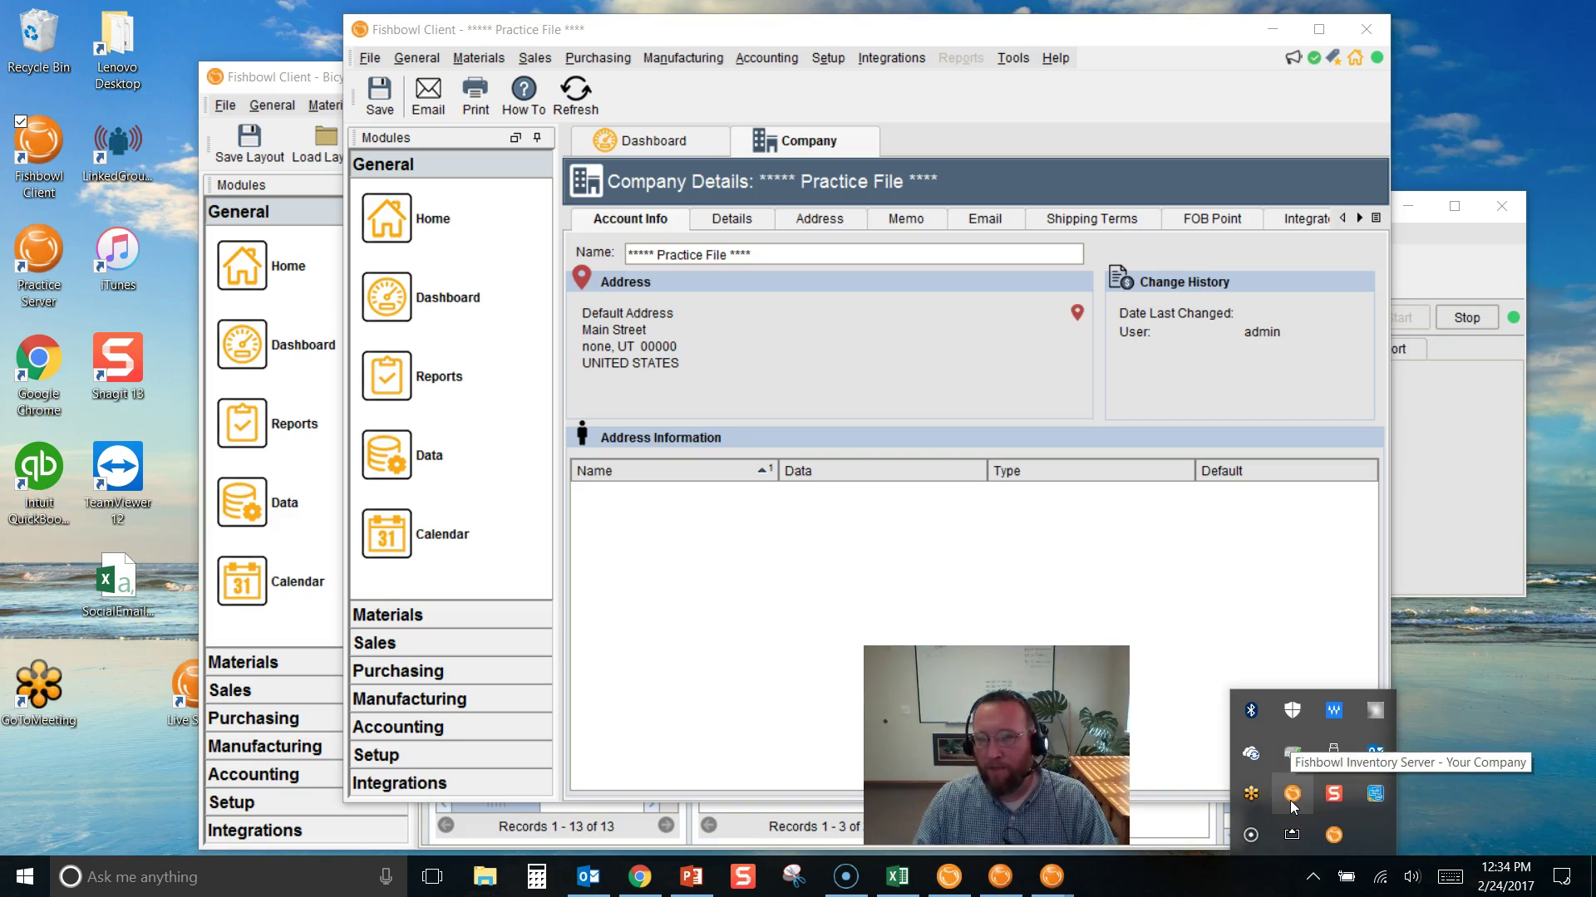
{"action": "left_click", "coordinate": [1330, 839]}
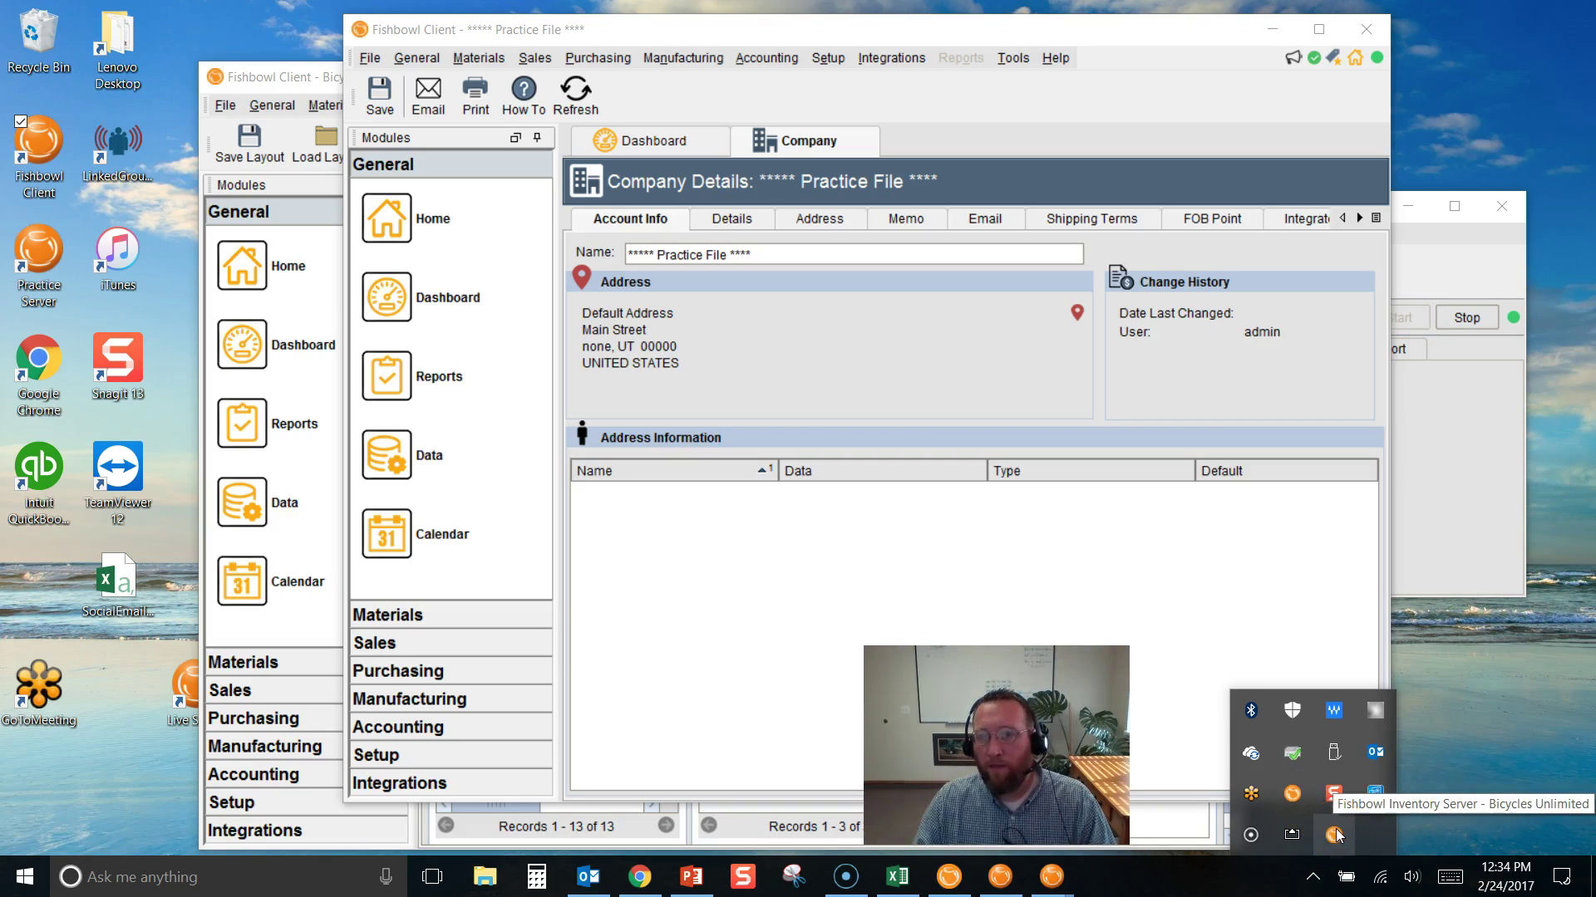
{"action": "left_click", "coordinate": [1292, 799]}
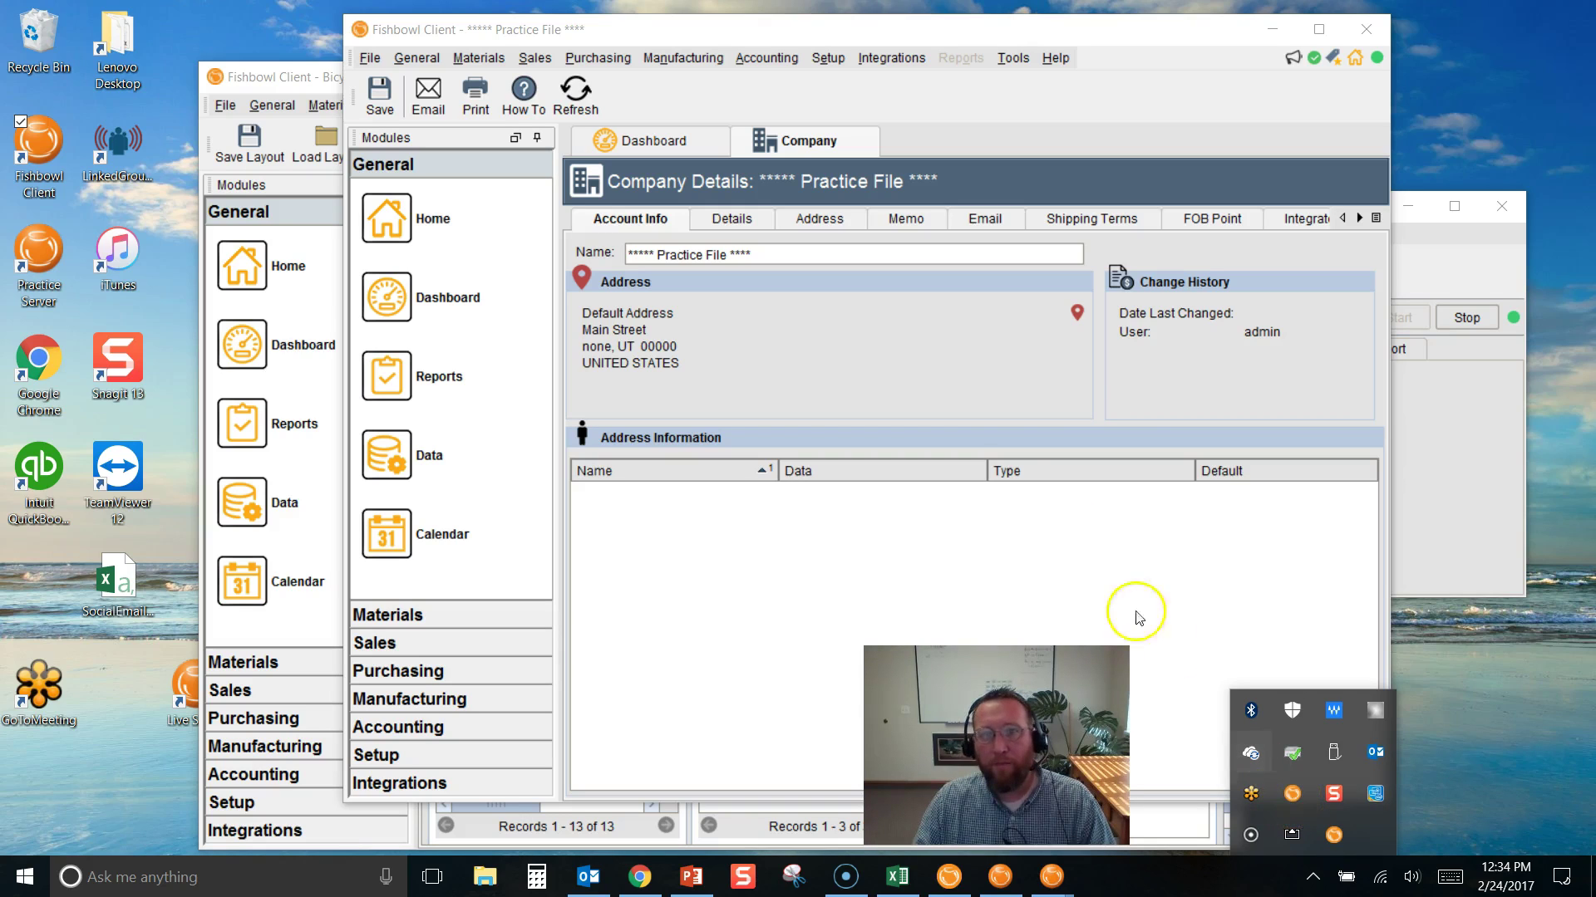
{"action": "left_click", "coordinate": [706, 257]}
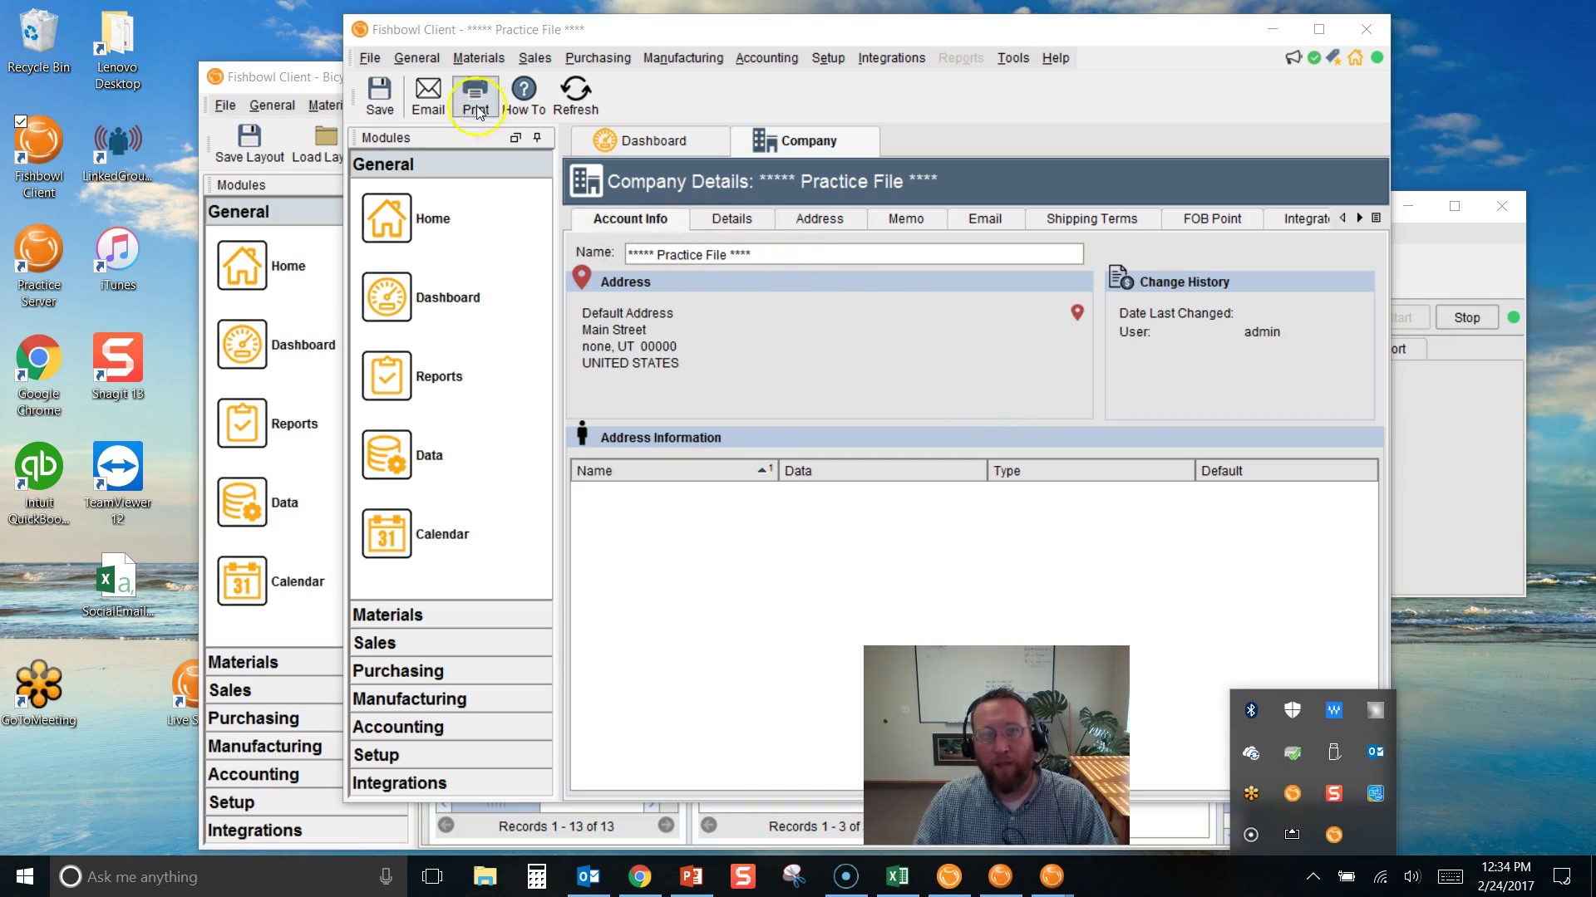
{"action": "left_click", "coordinate": [380, 93]}
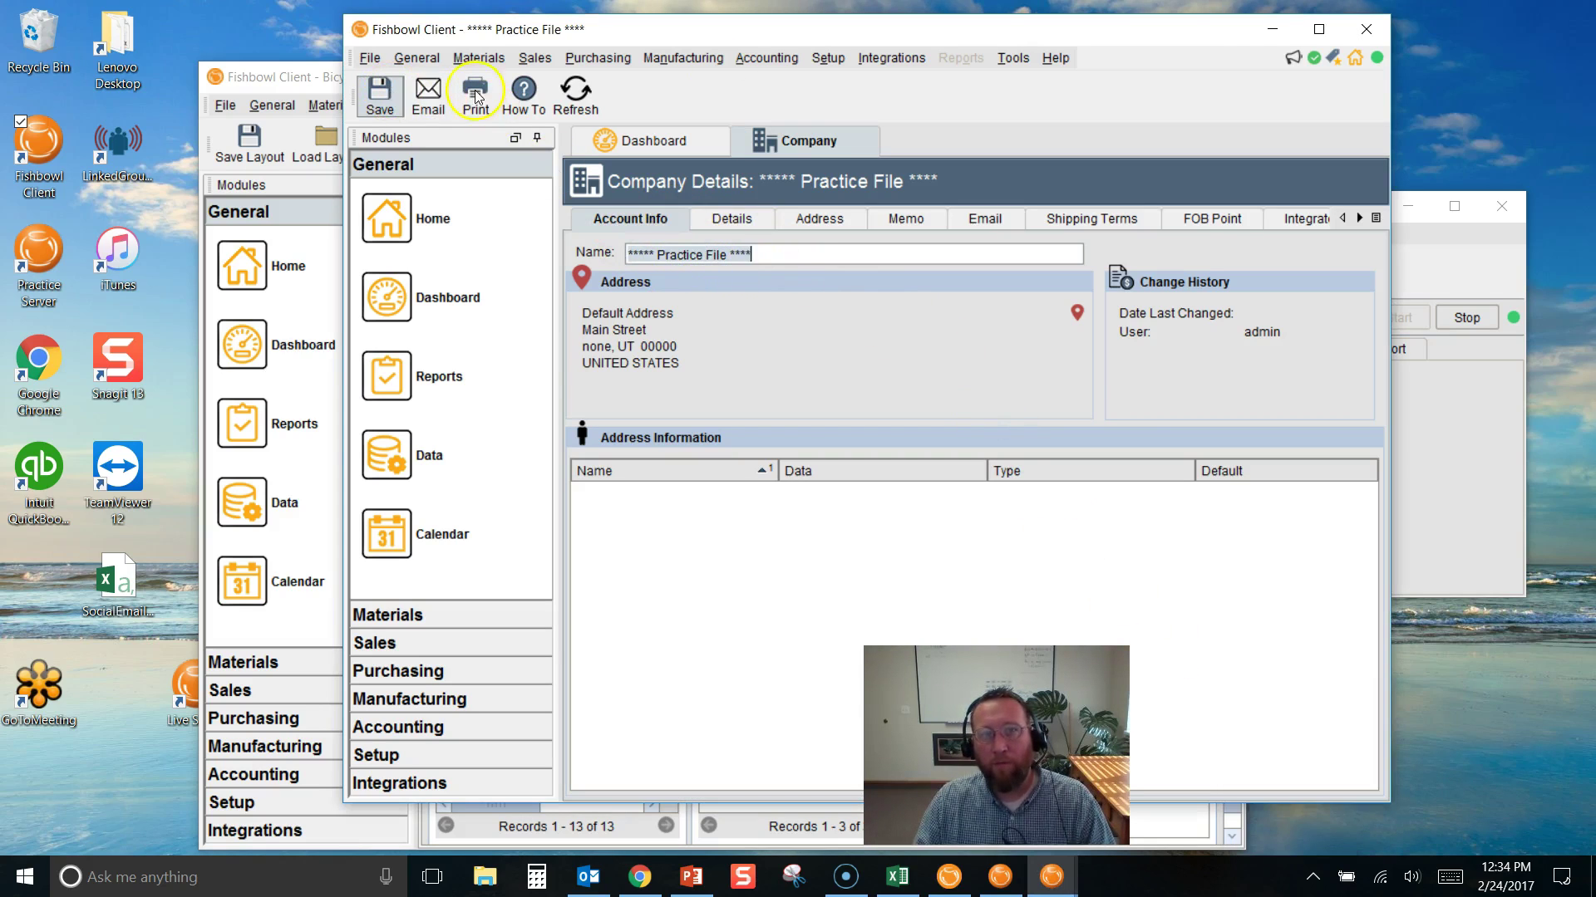
Close the Practice File client and open the port 28193 practice server's status window
{"action": "left_click", "coordinate": [1367, 29]}
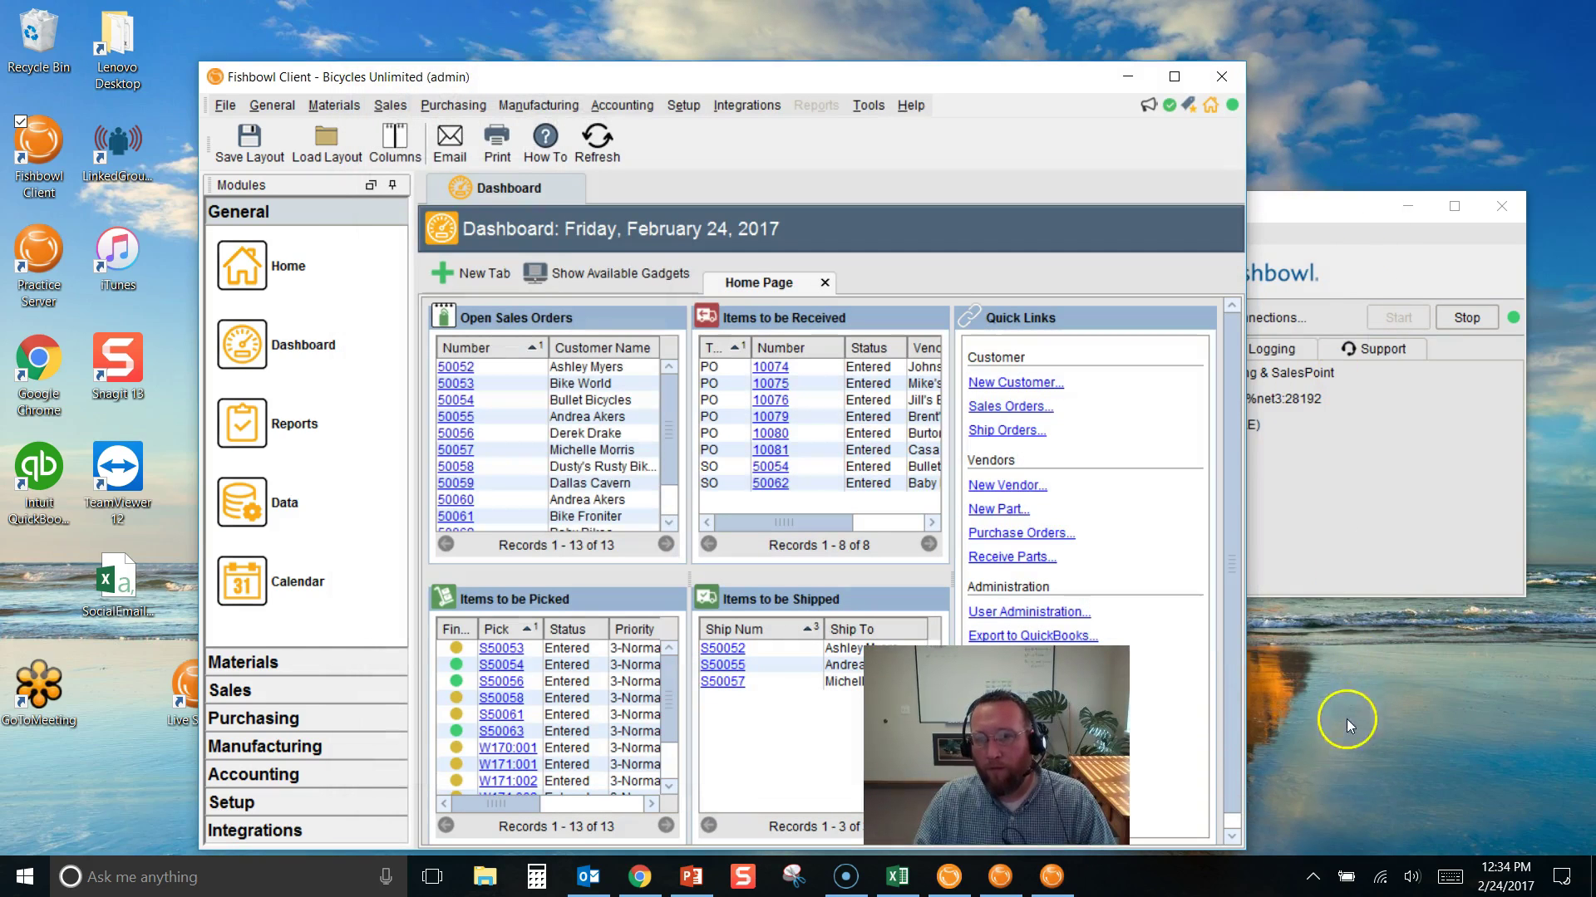
{"action": "left_click", "coordinate": [1315, 877]}
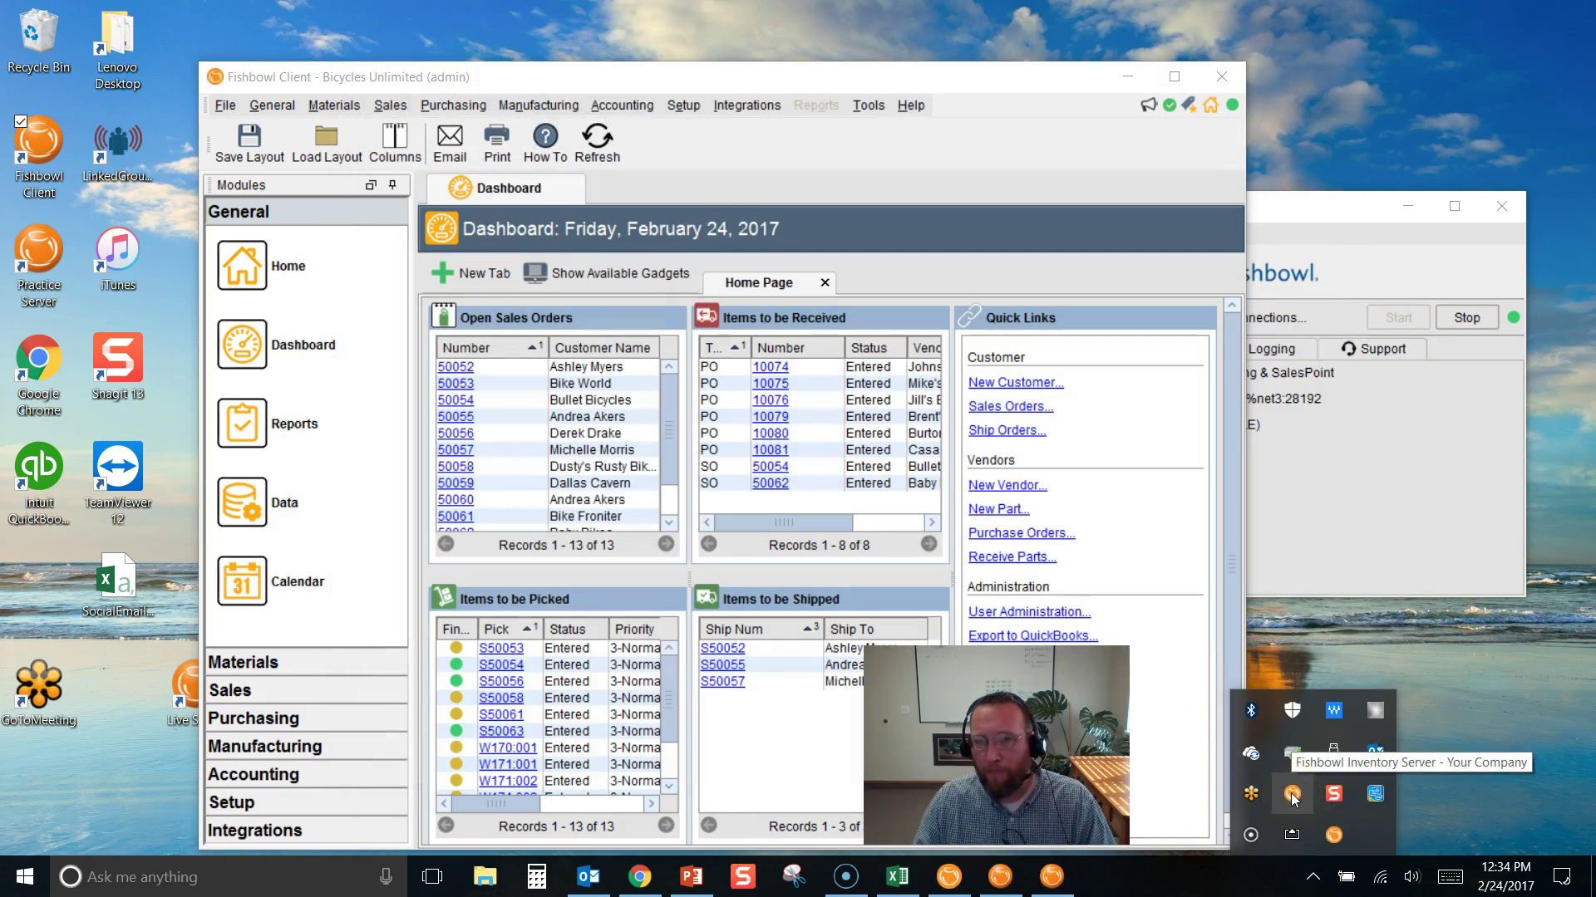
{"action": "right_click", "coordinate": [1291, 795]}
{"action": "left_click", "coordinate": [1151, 685]}
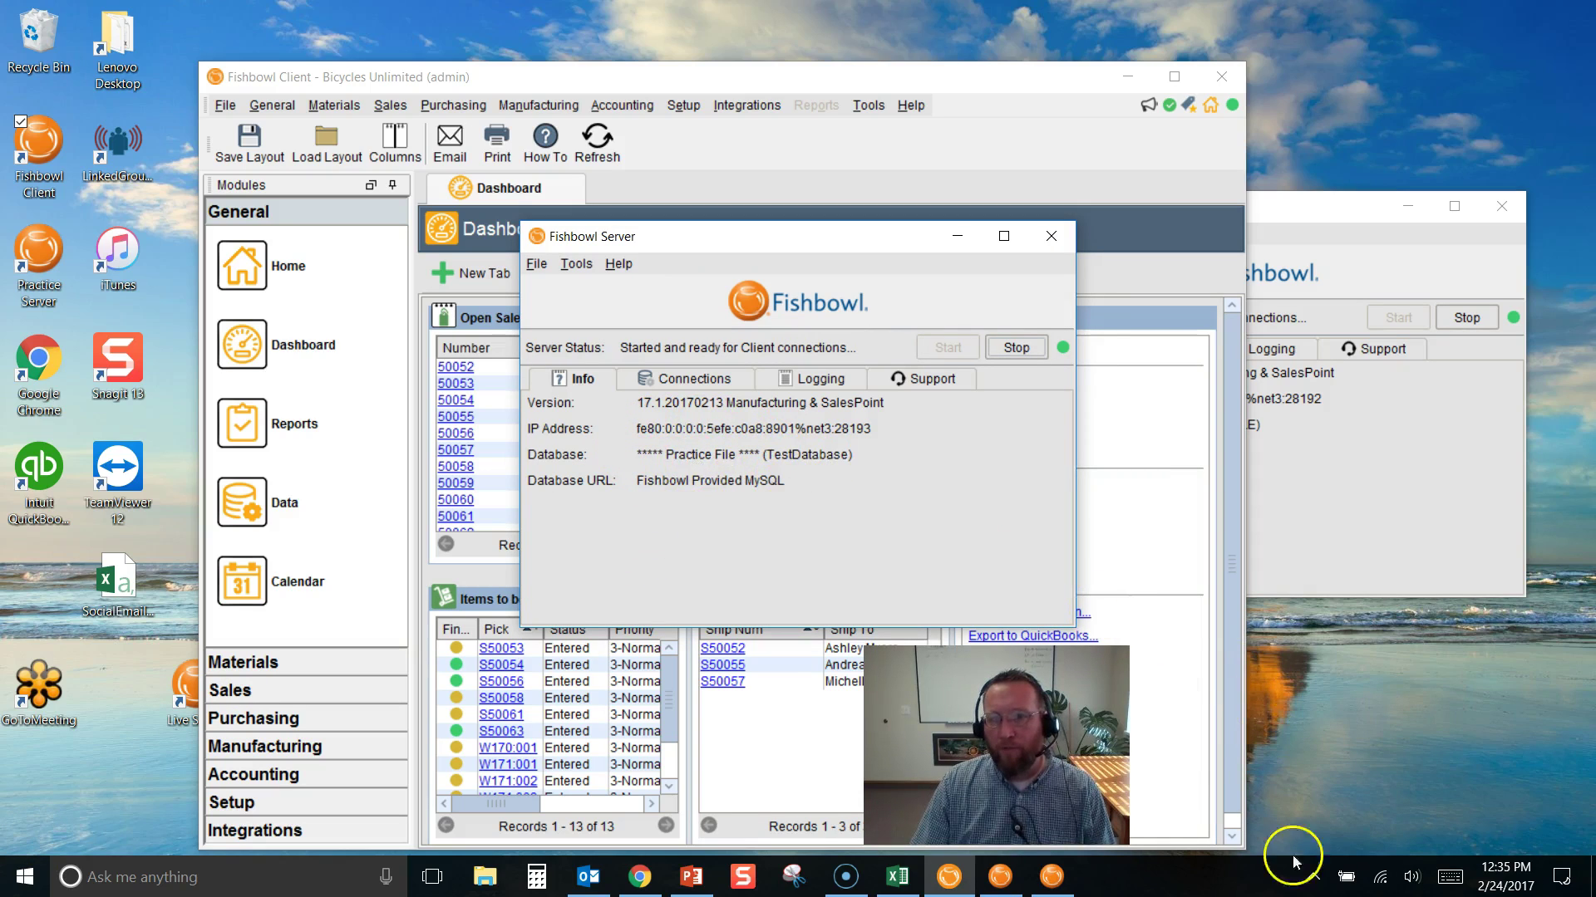
{"action": "left_click", "coordinate": [1313, 876]}
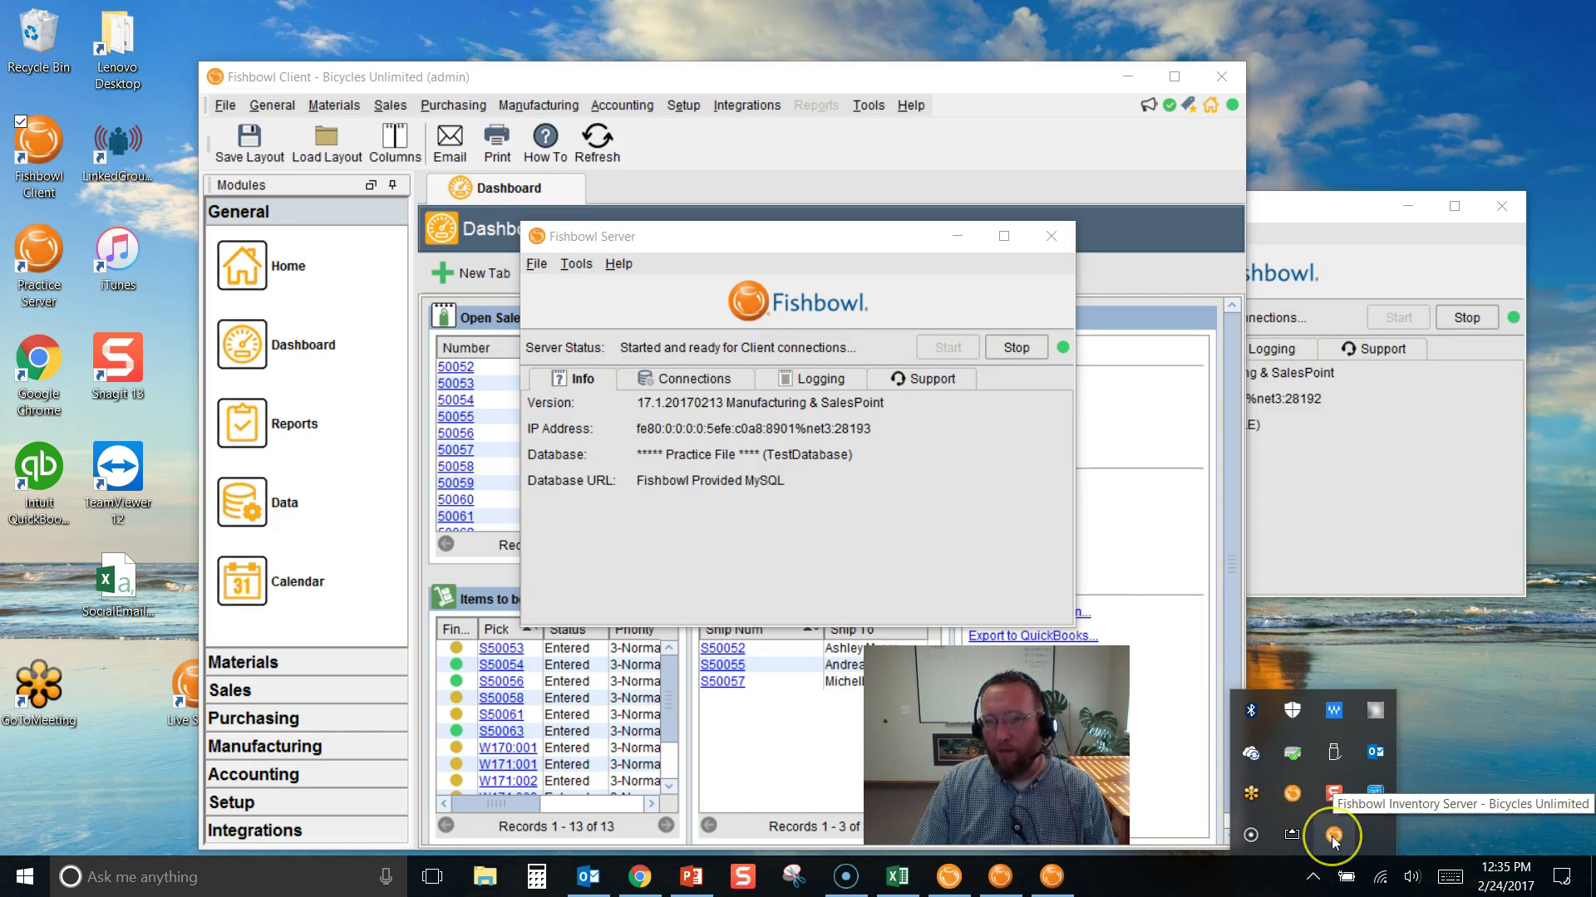
{"action": "left_click", "coordinate": [832, 513]}
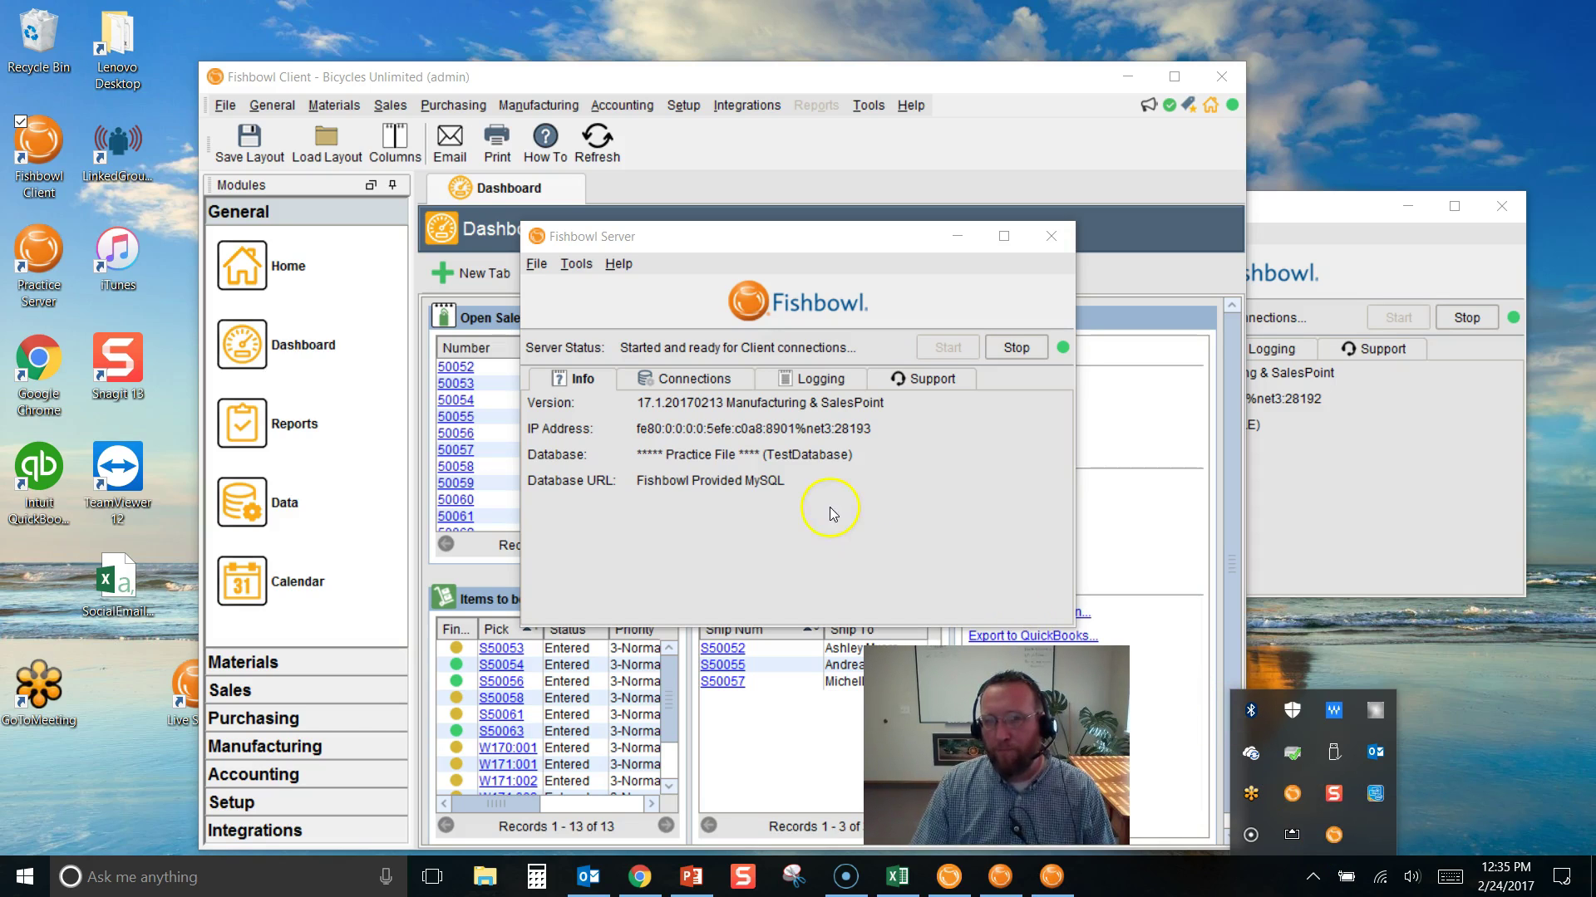